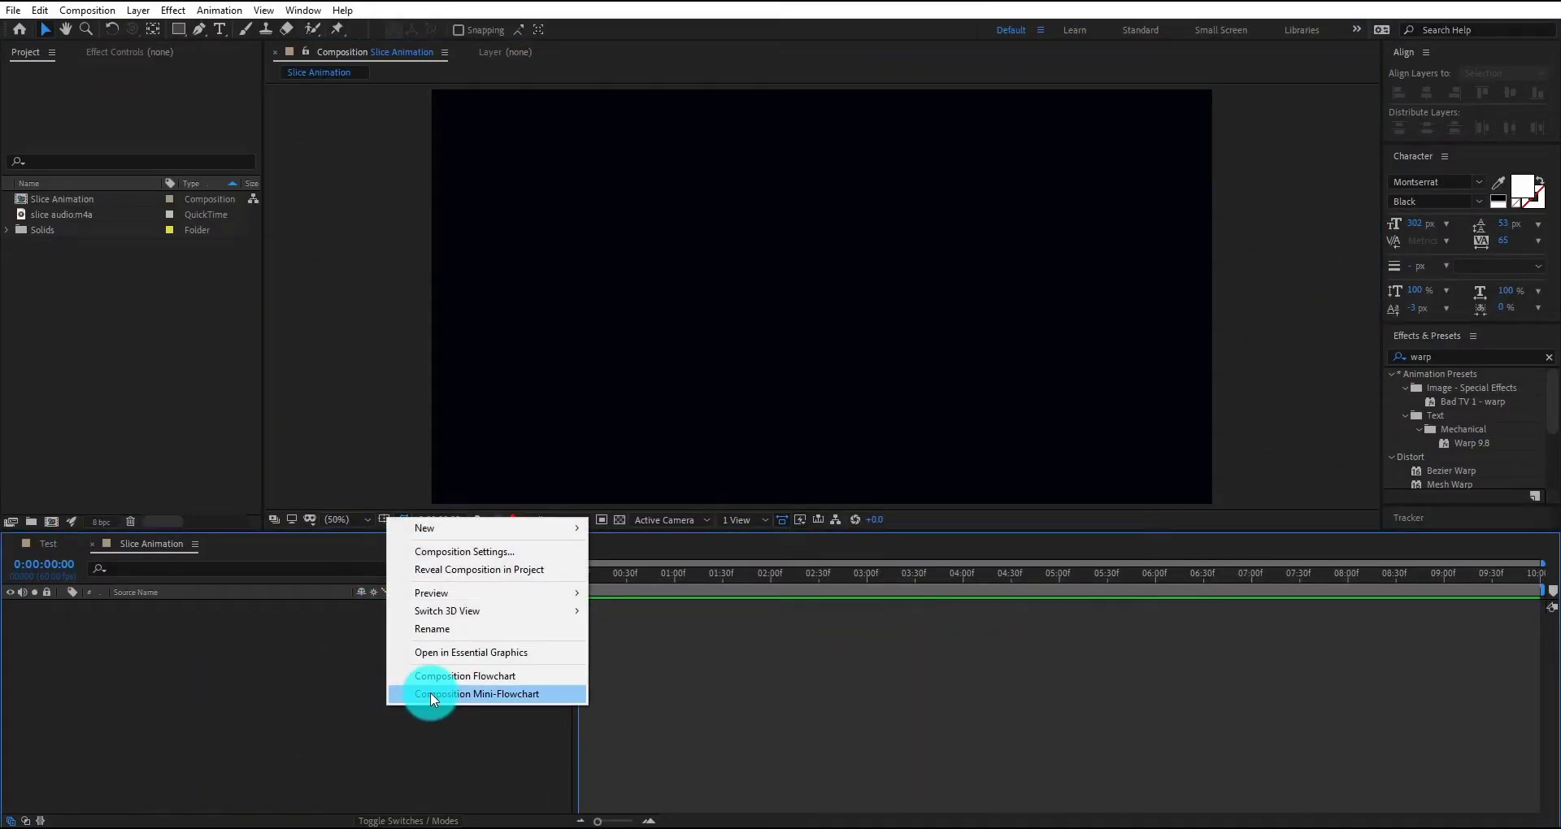
# Review the size, frame rate, duration and background colour in the Slice Animation composition's settings.
pyautogui.click(480, 554)
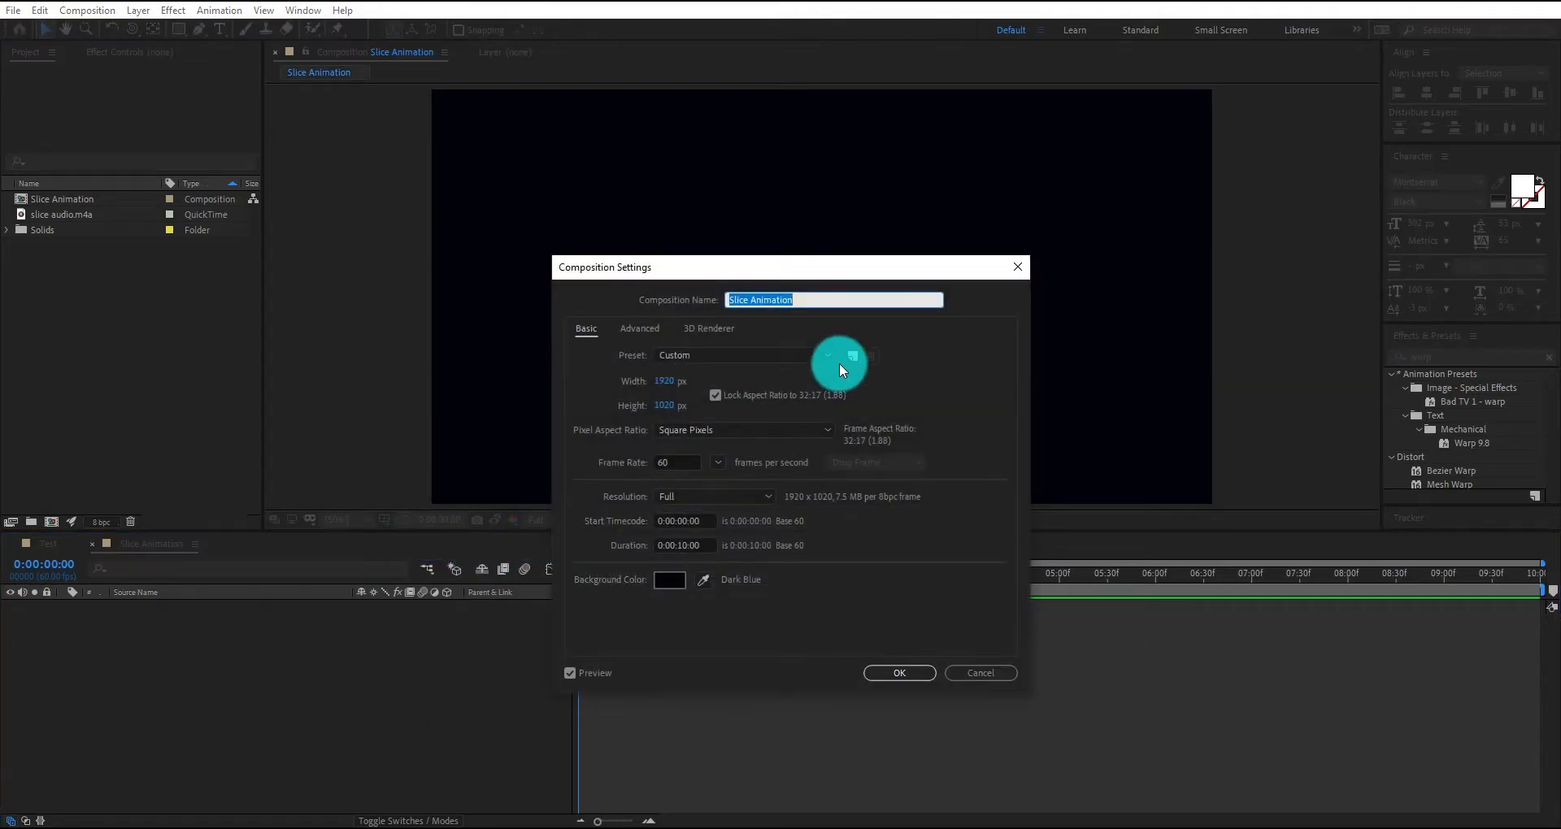
pyautogui.click(994, 601)
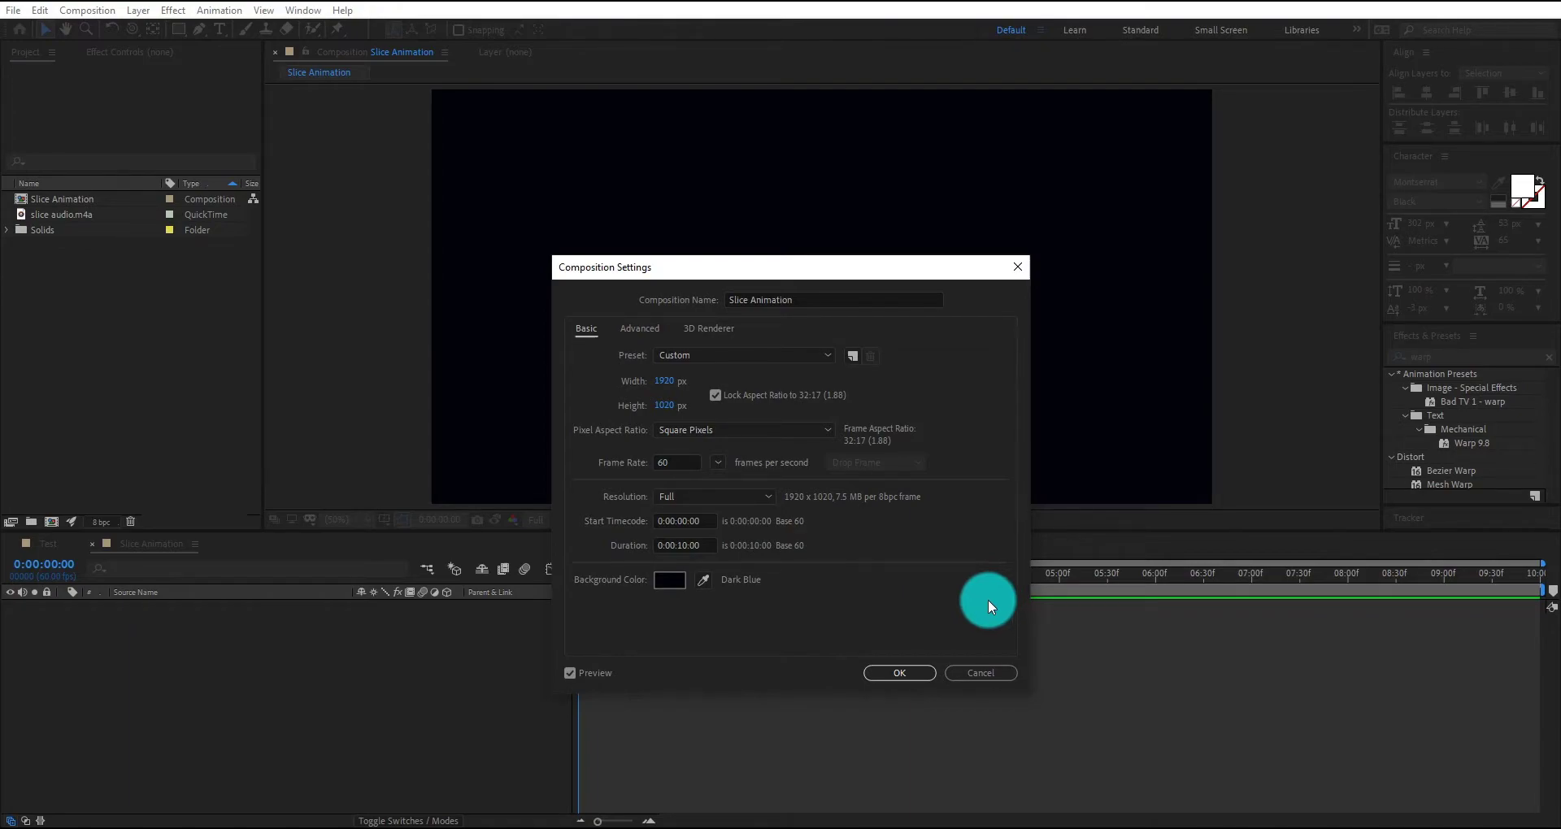
pyautogui.click(899, 671)
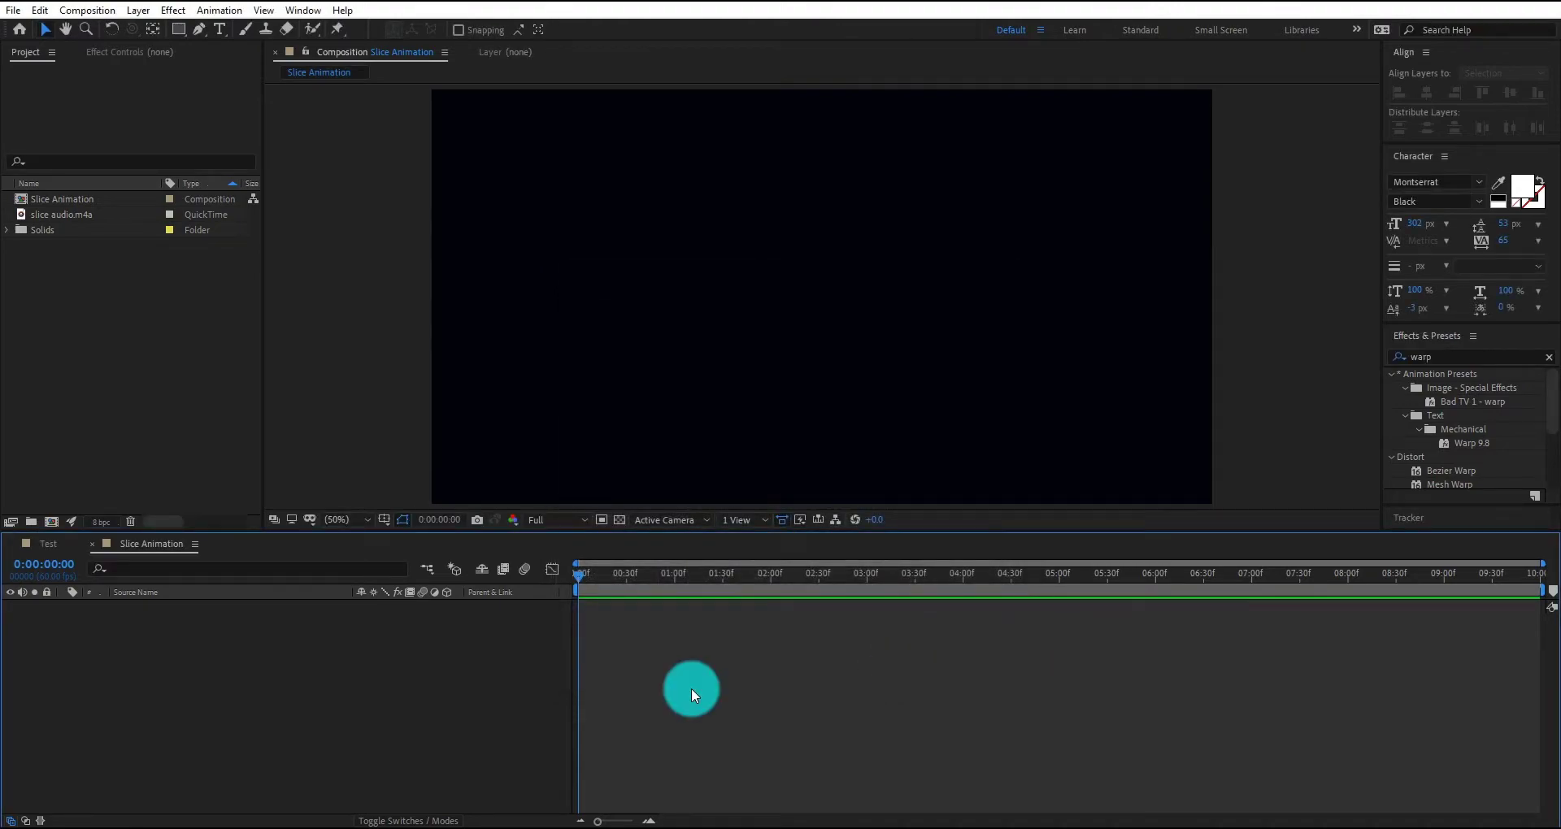
# Create a text layer reading "SLICE" in the composition.
pyautogui.click(221, 29)
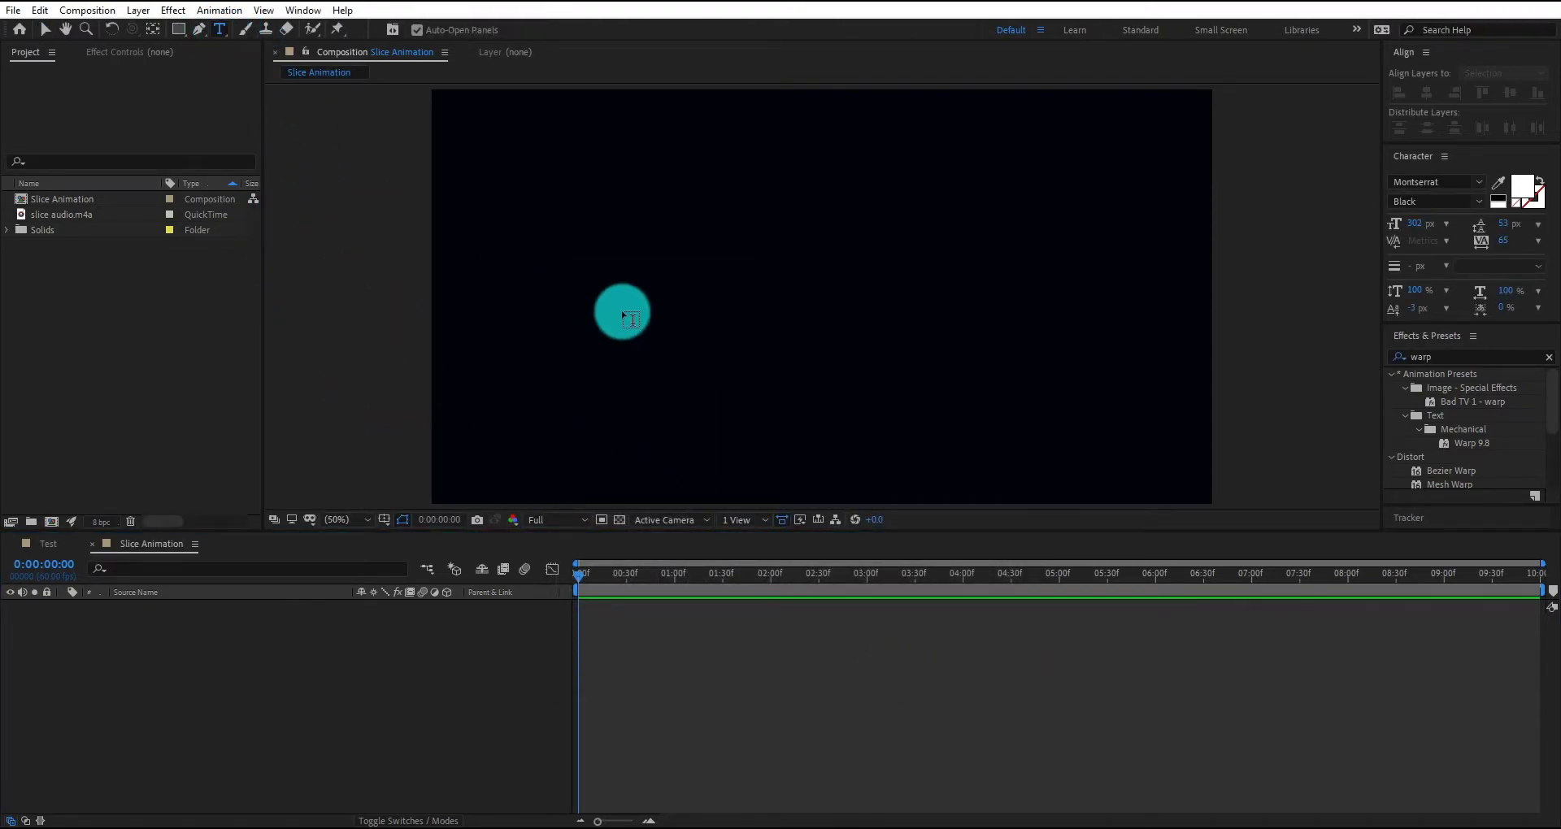
pyautogui.click(713, 293)
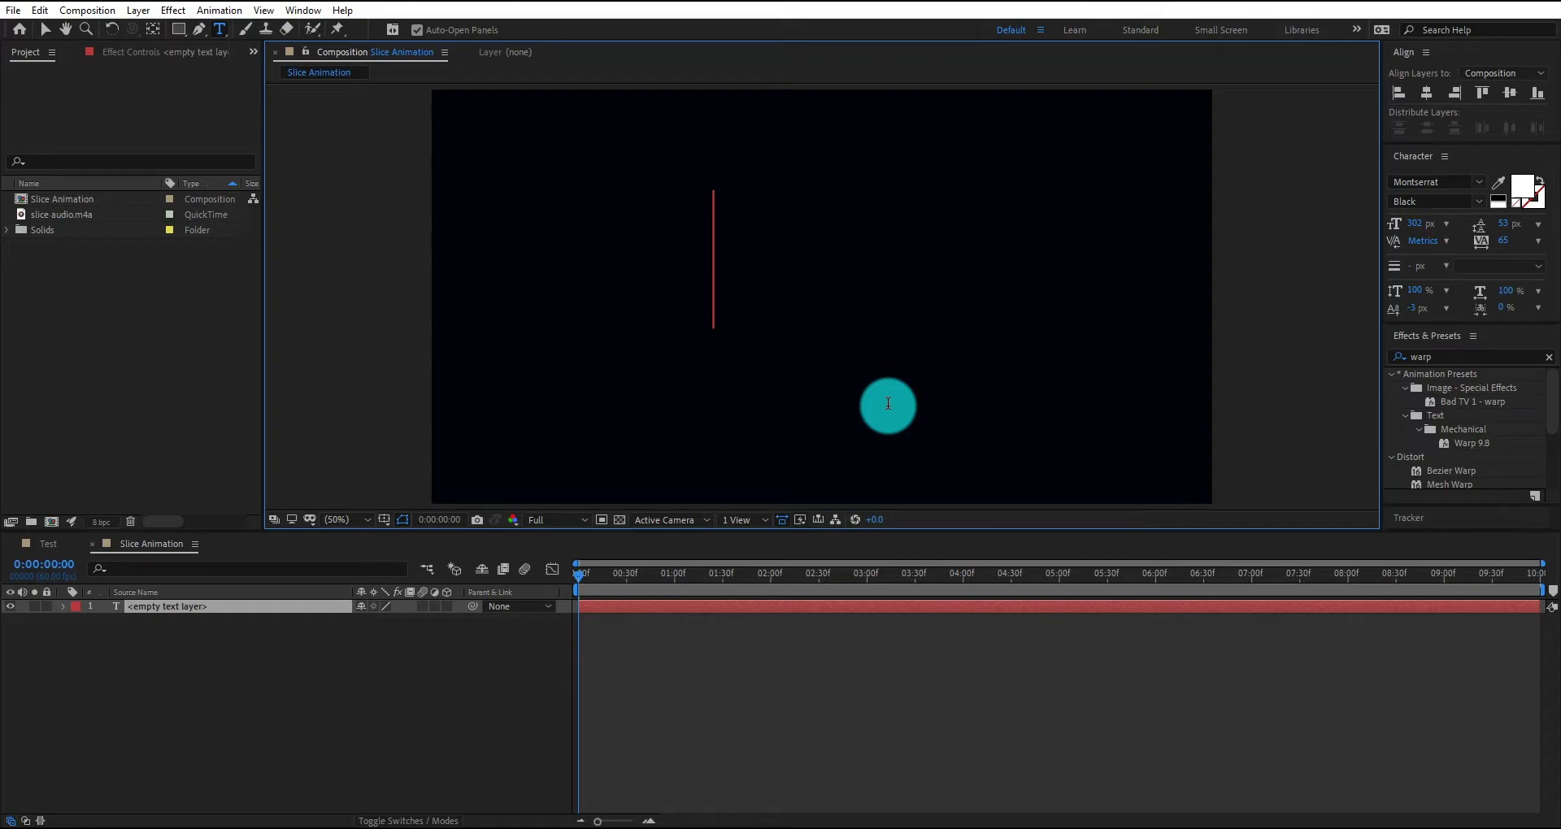
pyautogui.write('SLICE')
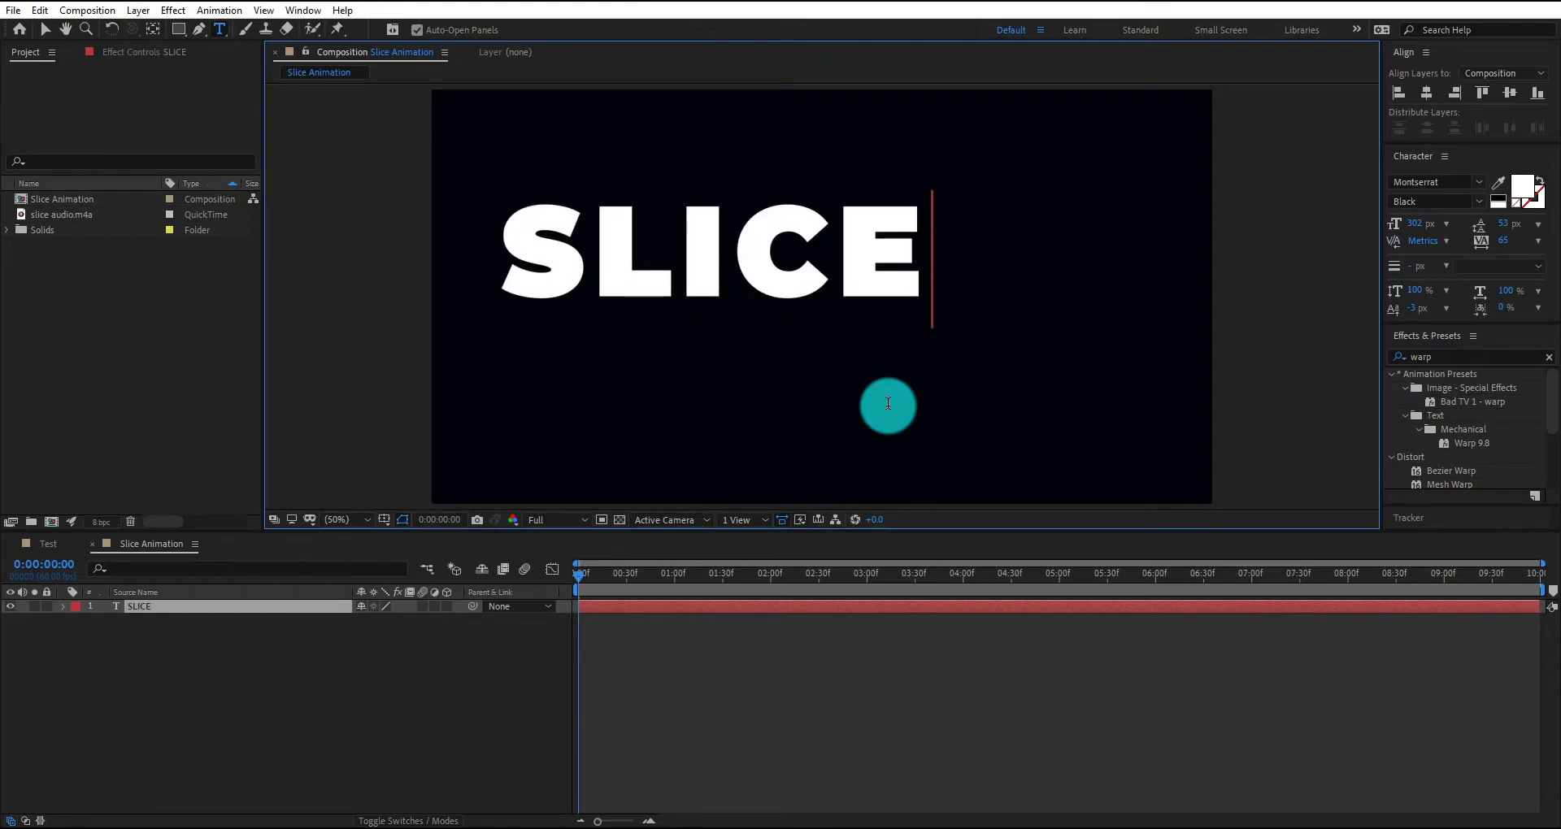
pyautogui.click(45, 30)
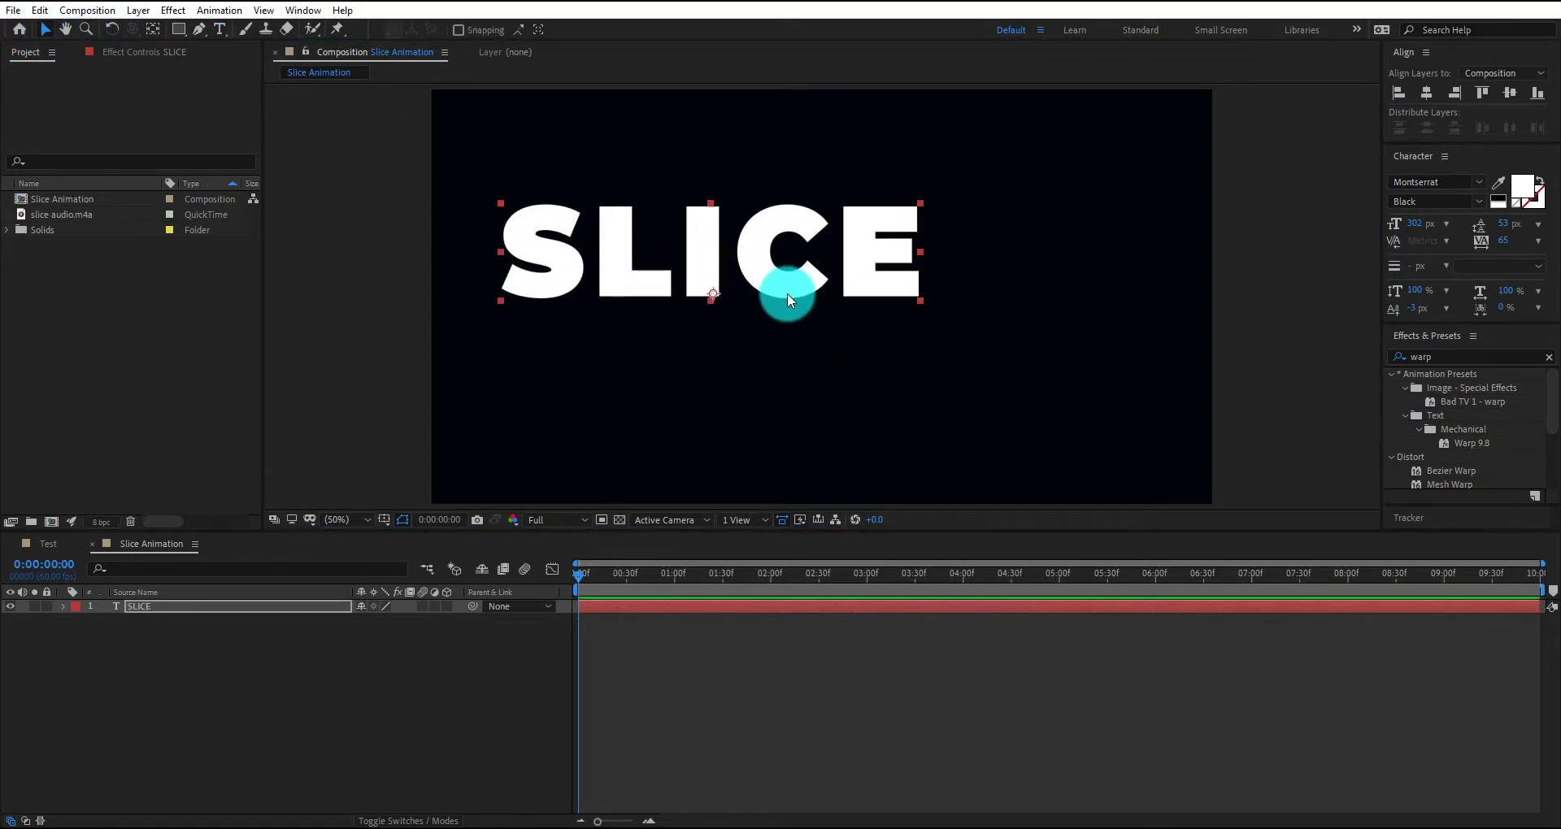
# Centre the SLICE text horizontally and vertically in the composition.
pyautogui.moveTo(787, 292); pyautogui.dragTo(886, 319)
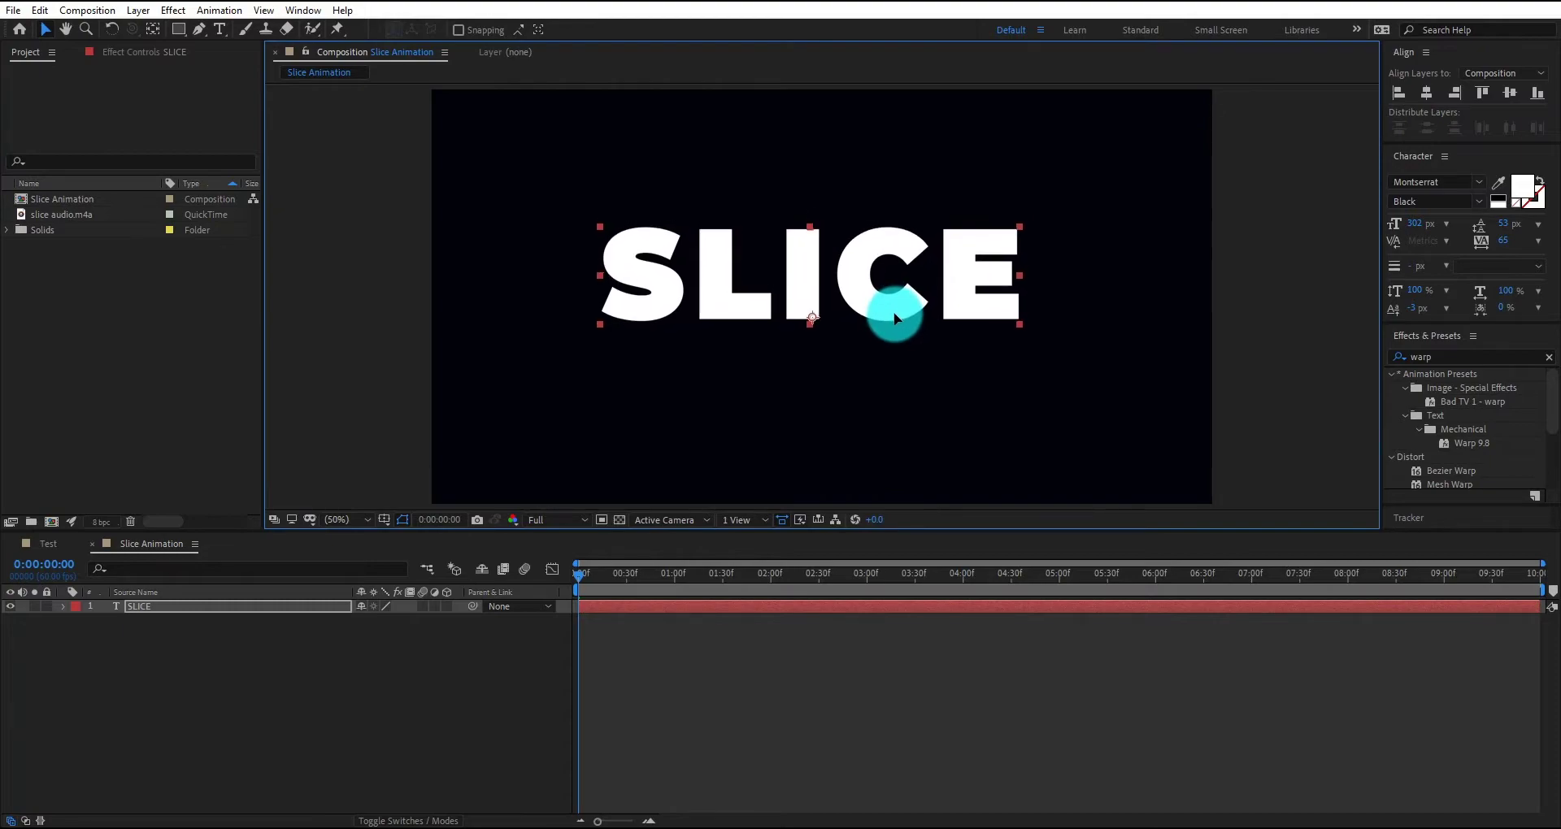
pyautogui.click(1436, 90)
pyautogui.click(1511, 91)
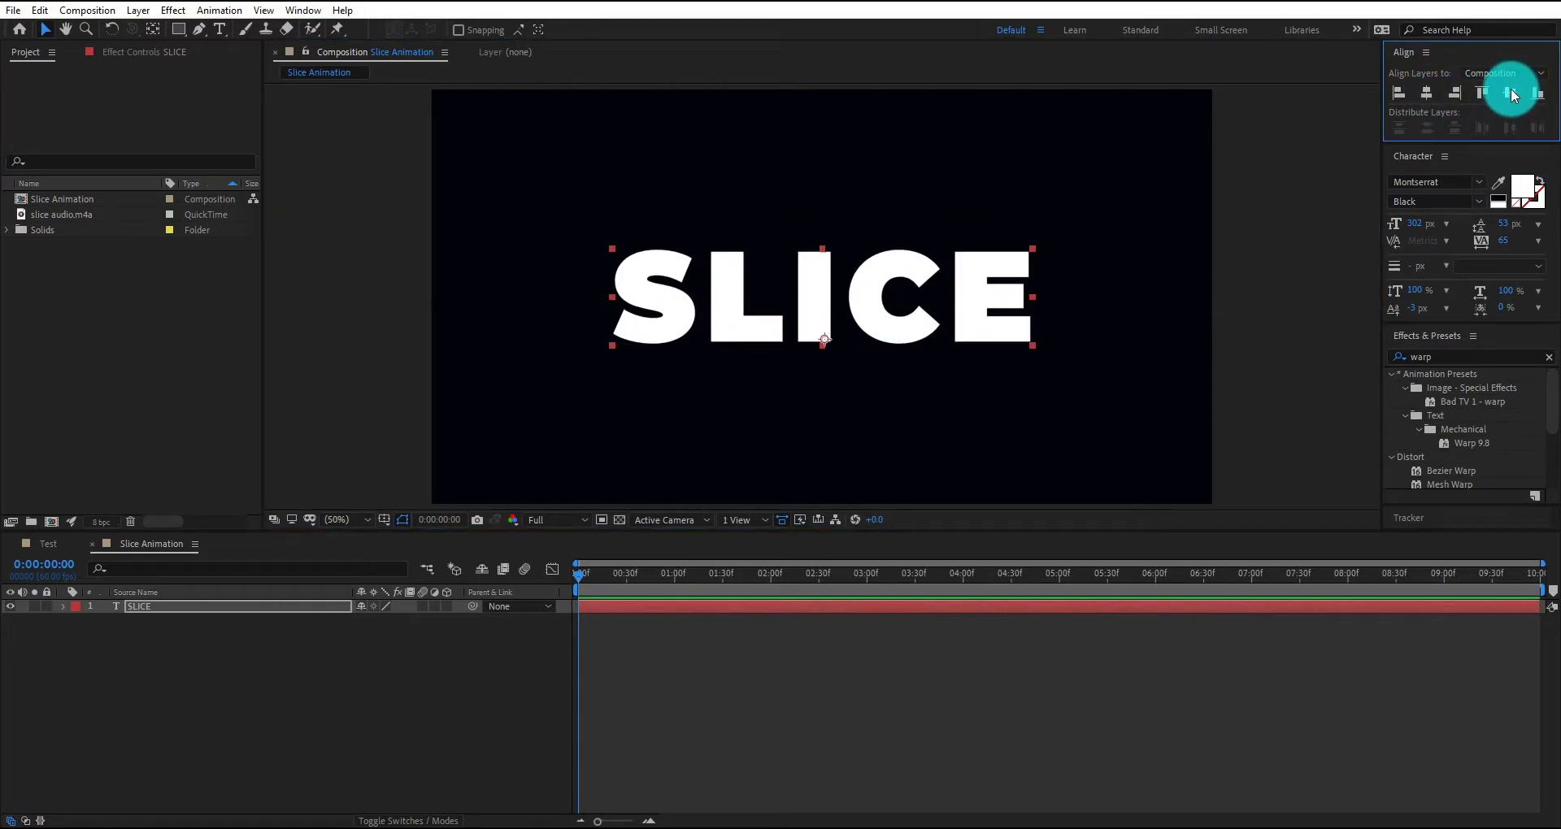
pyautogui.click(1325, 308)
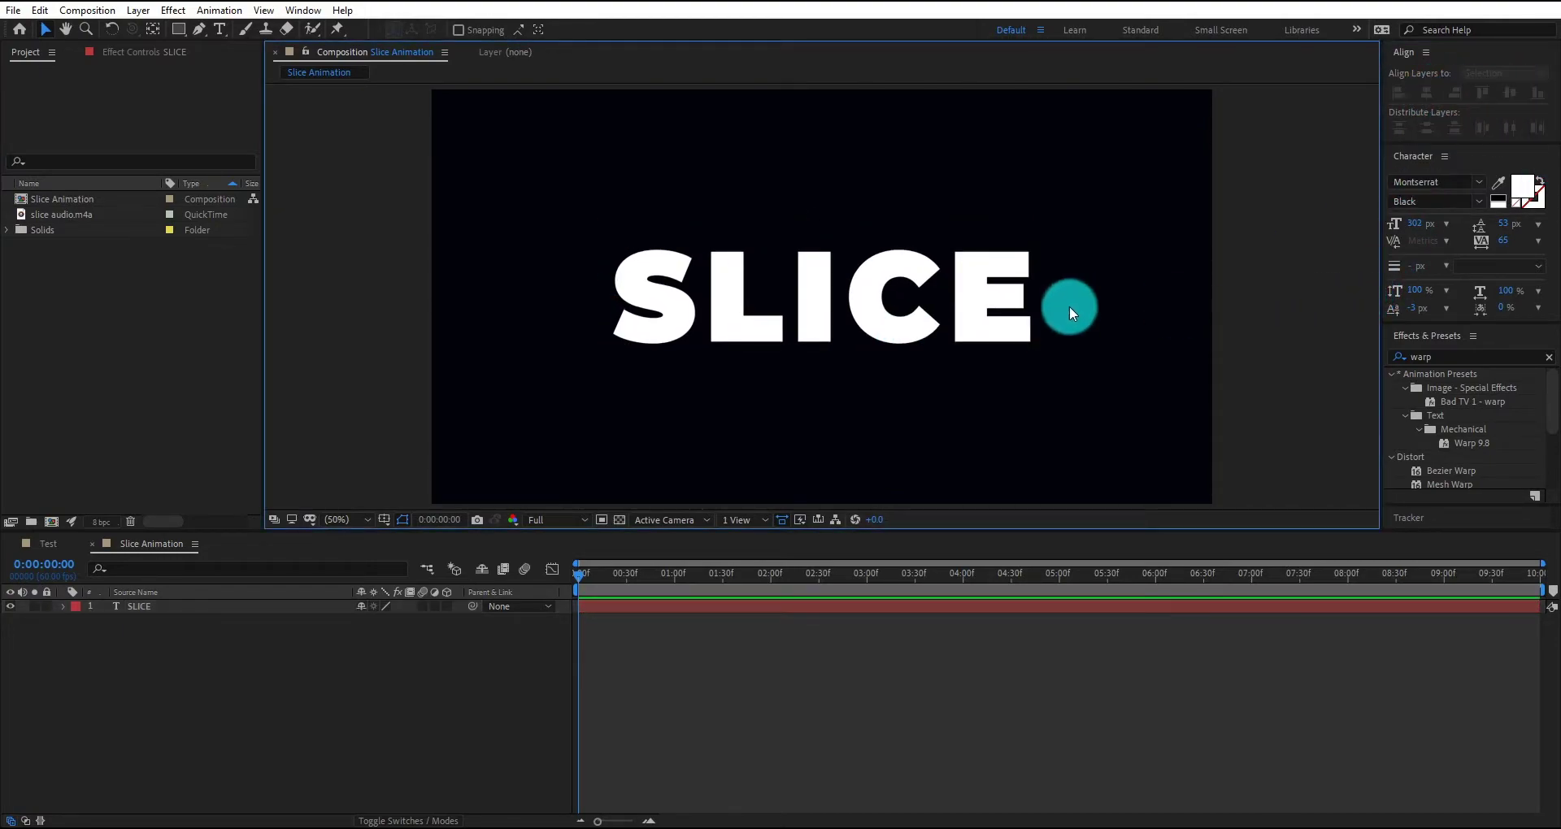
pyautogui.click(1012, 329)
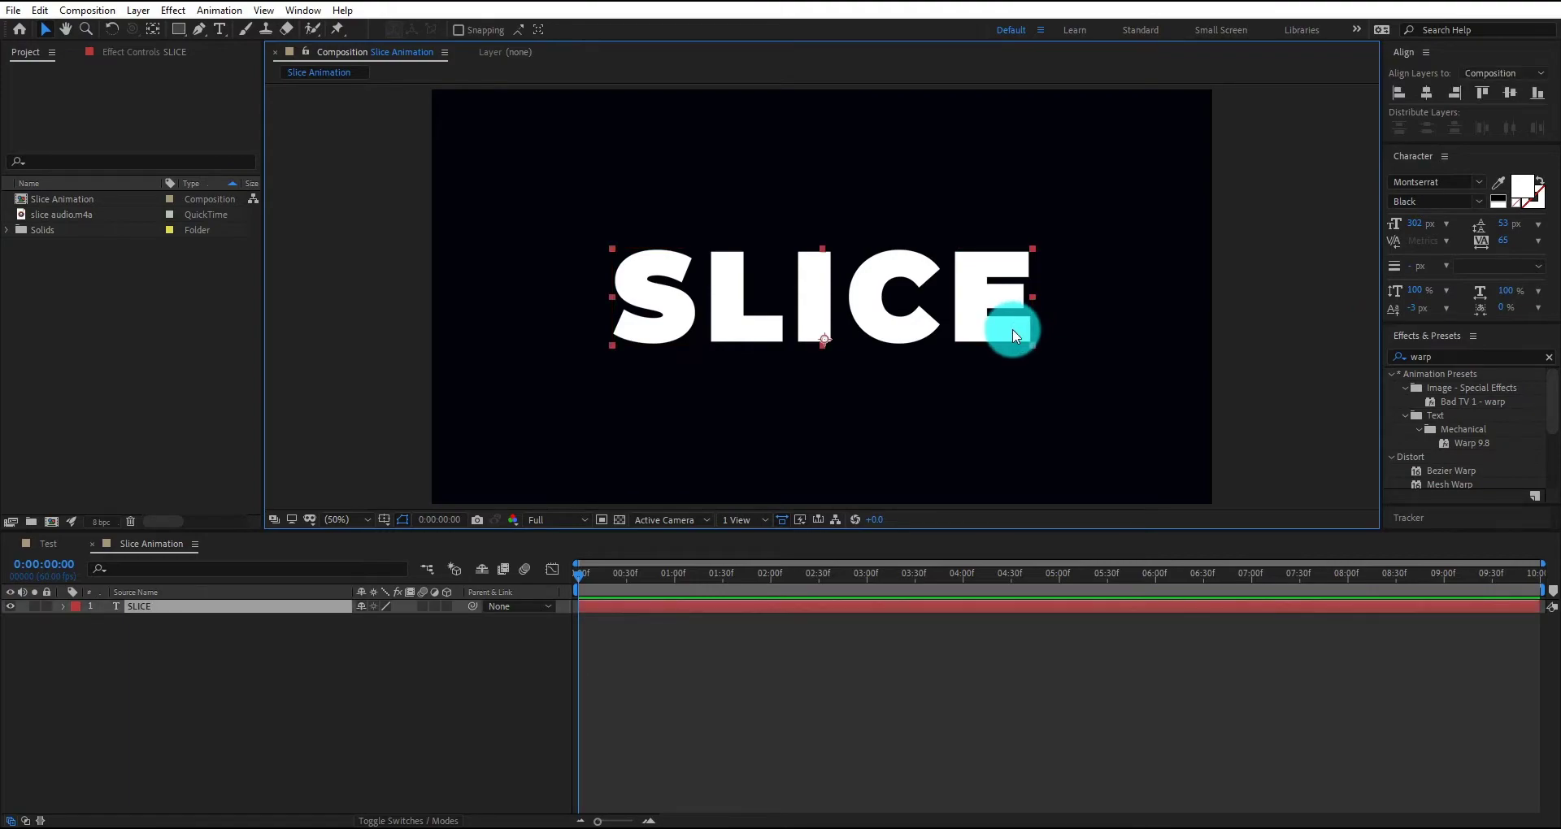
# Pre-compose the SLICE layer as "Text", moving all attributes into the new composition.
pyautogui.click(278, 606)
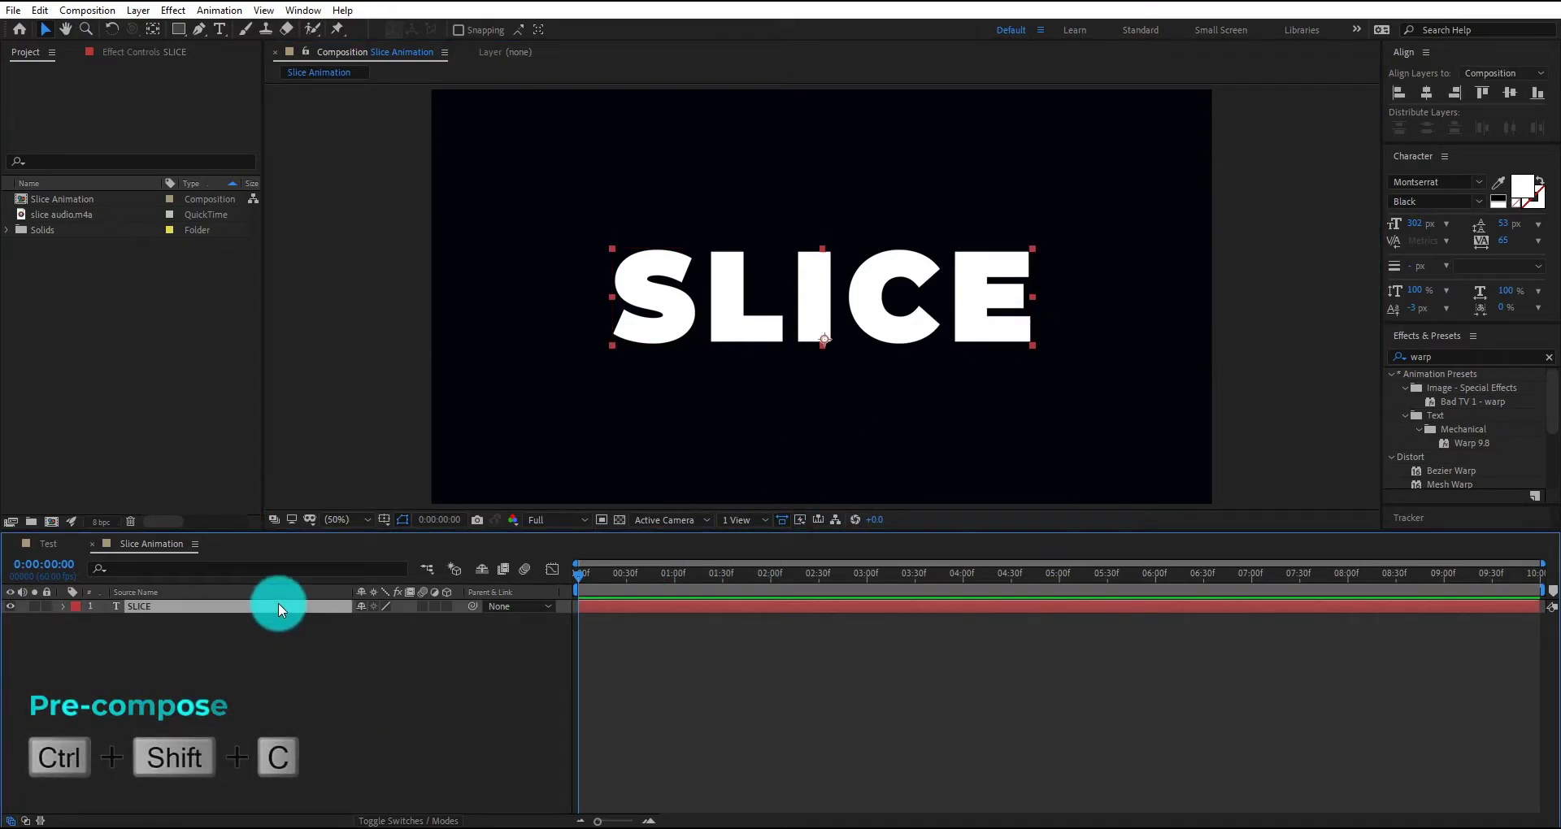
pyautogui.hotkey('ctrl', 'shift', 'c')
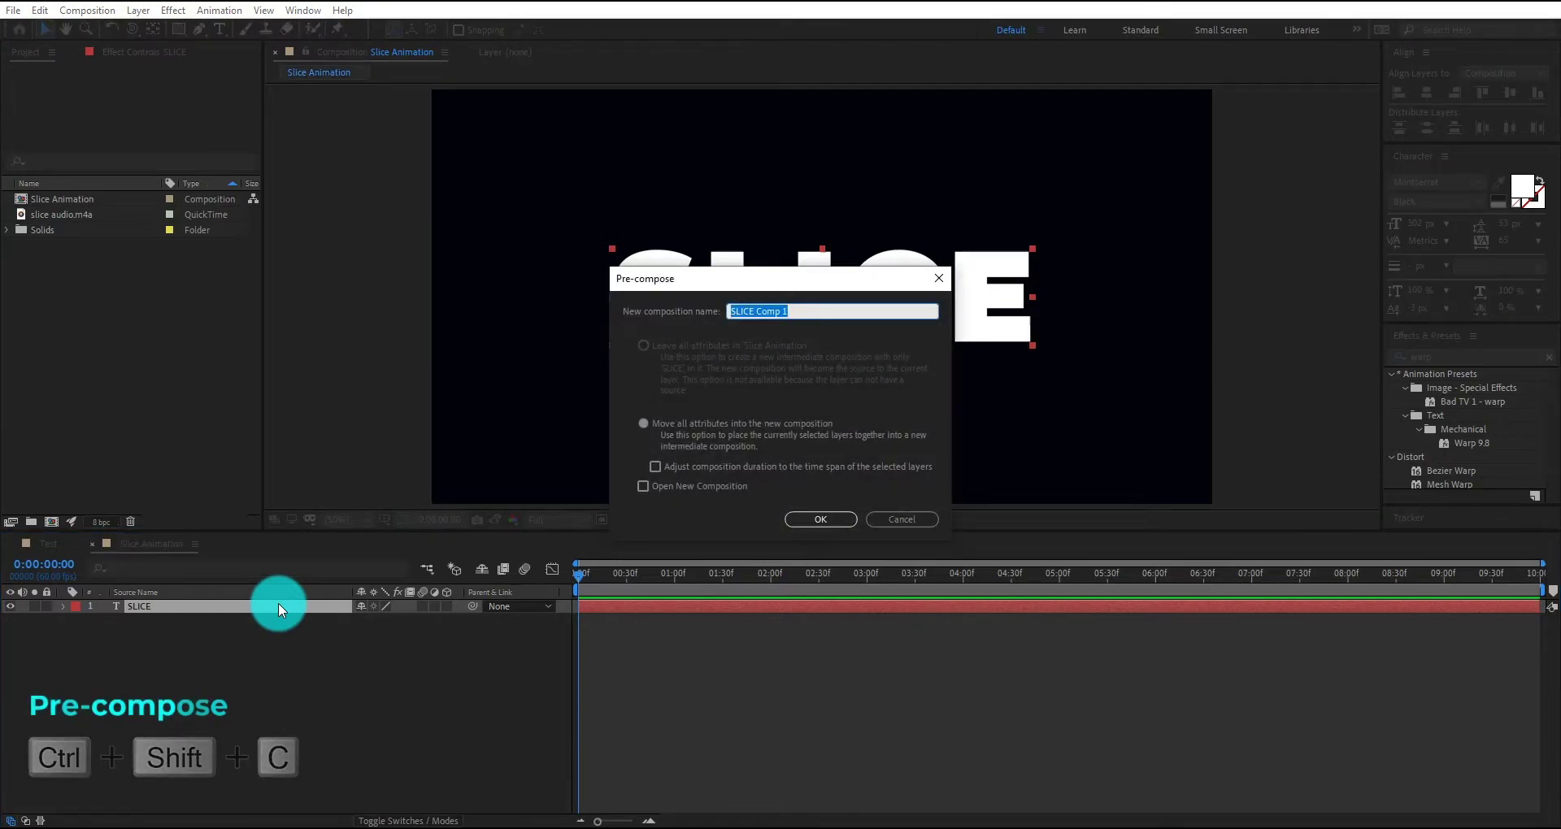
pyautogui.write('Text')
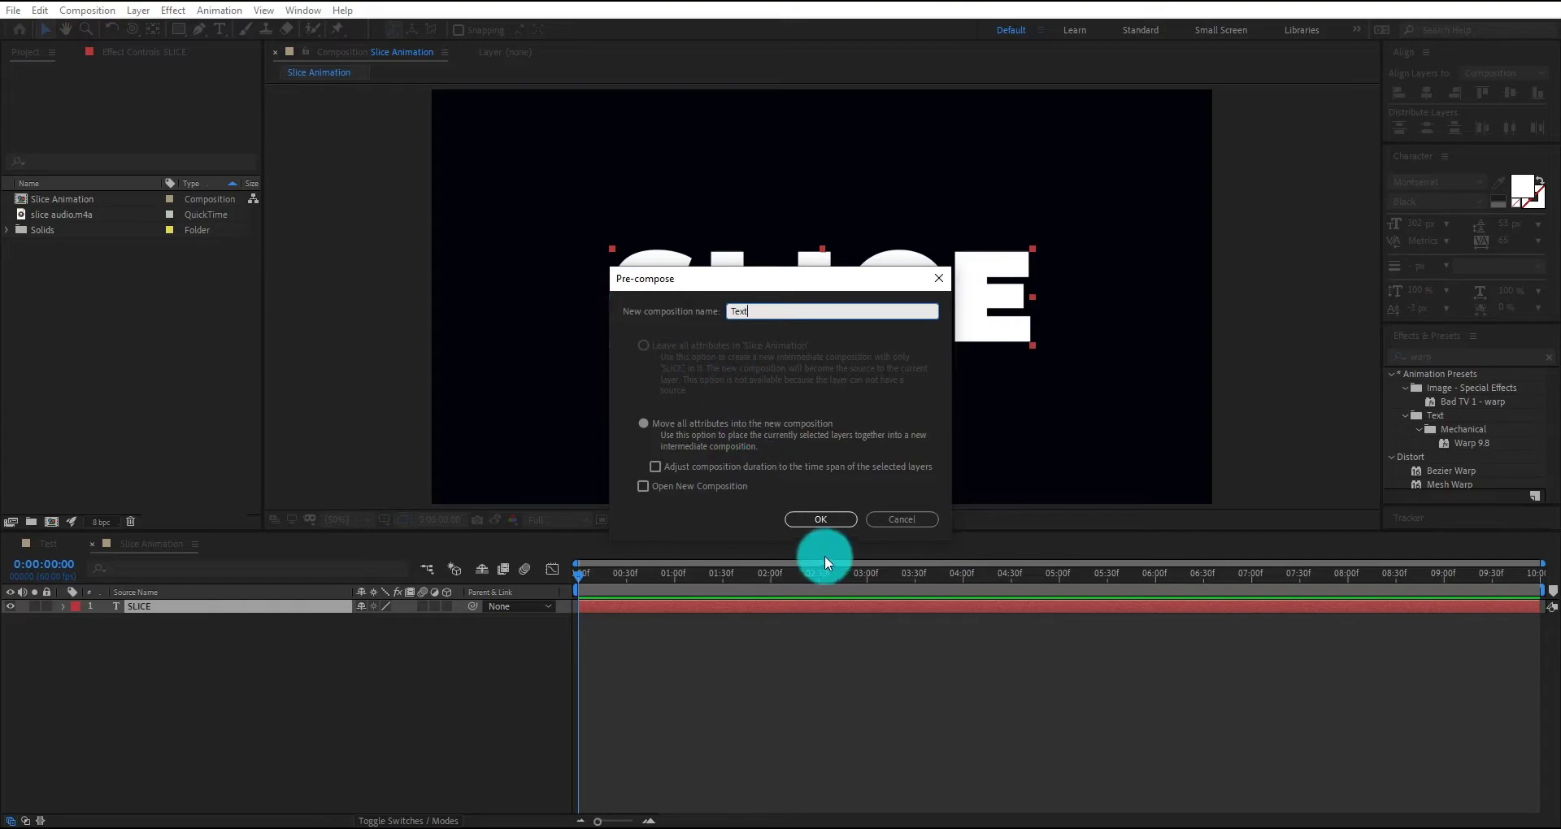
pyautogui.click(763, 425)
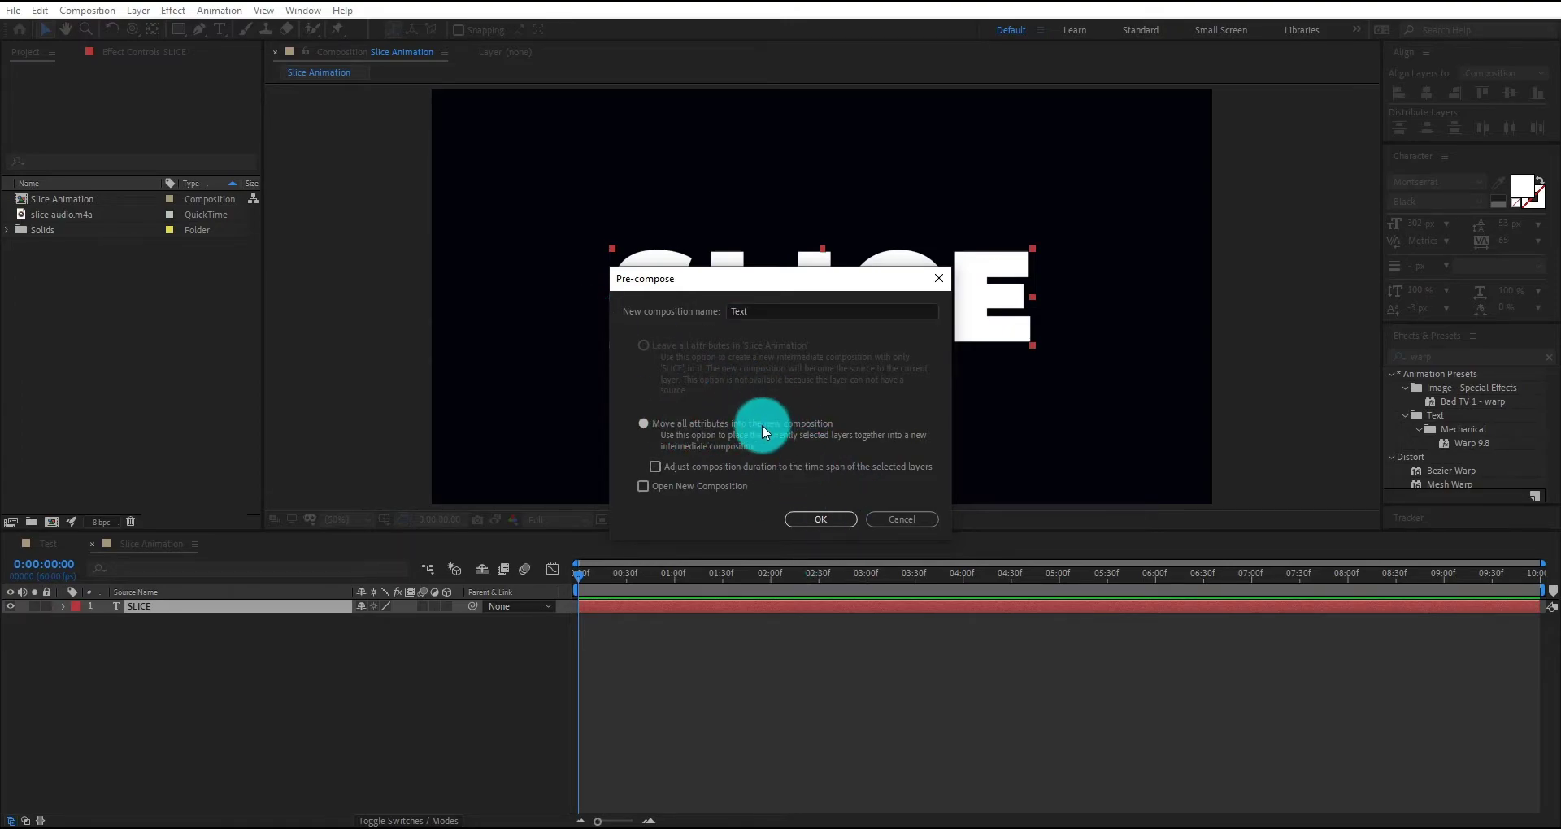
pyautogui.click(829, 520)
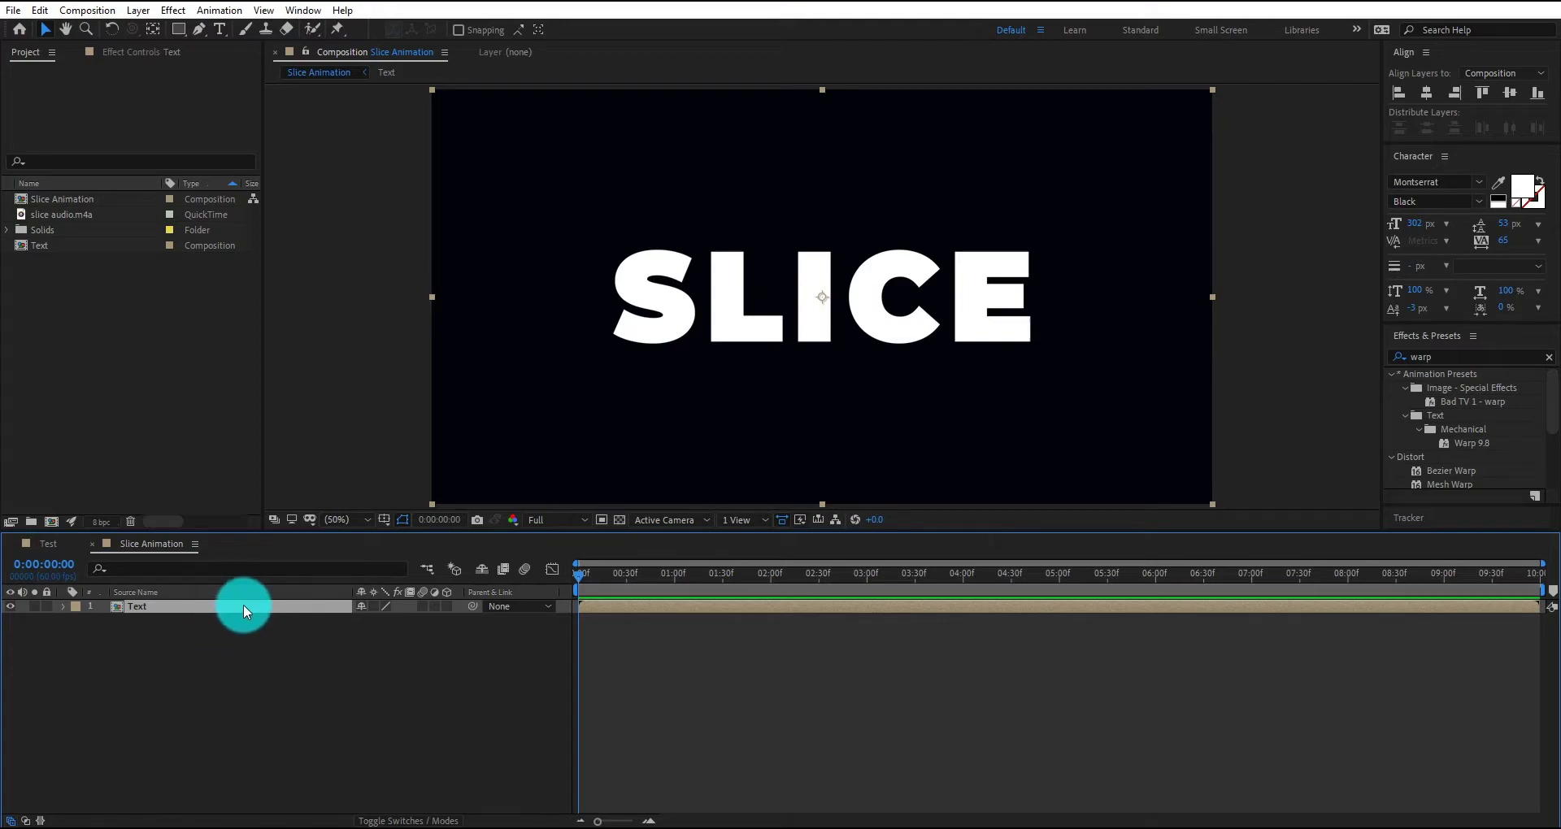
# Draw a closed Pen mask on the Text layer that keeps the area above a line rising gently from left to right through the letters.
pyautogui.click(199, 28)
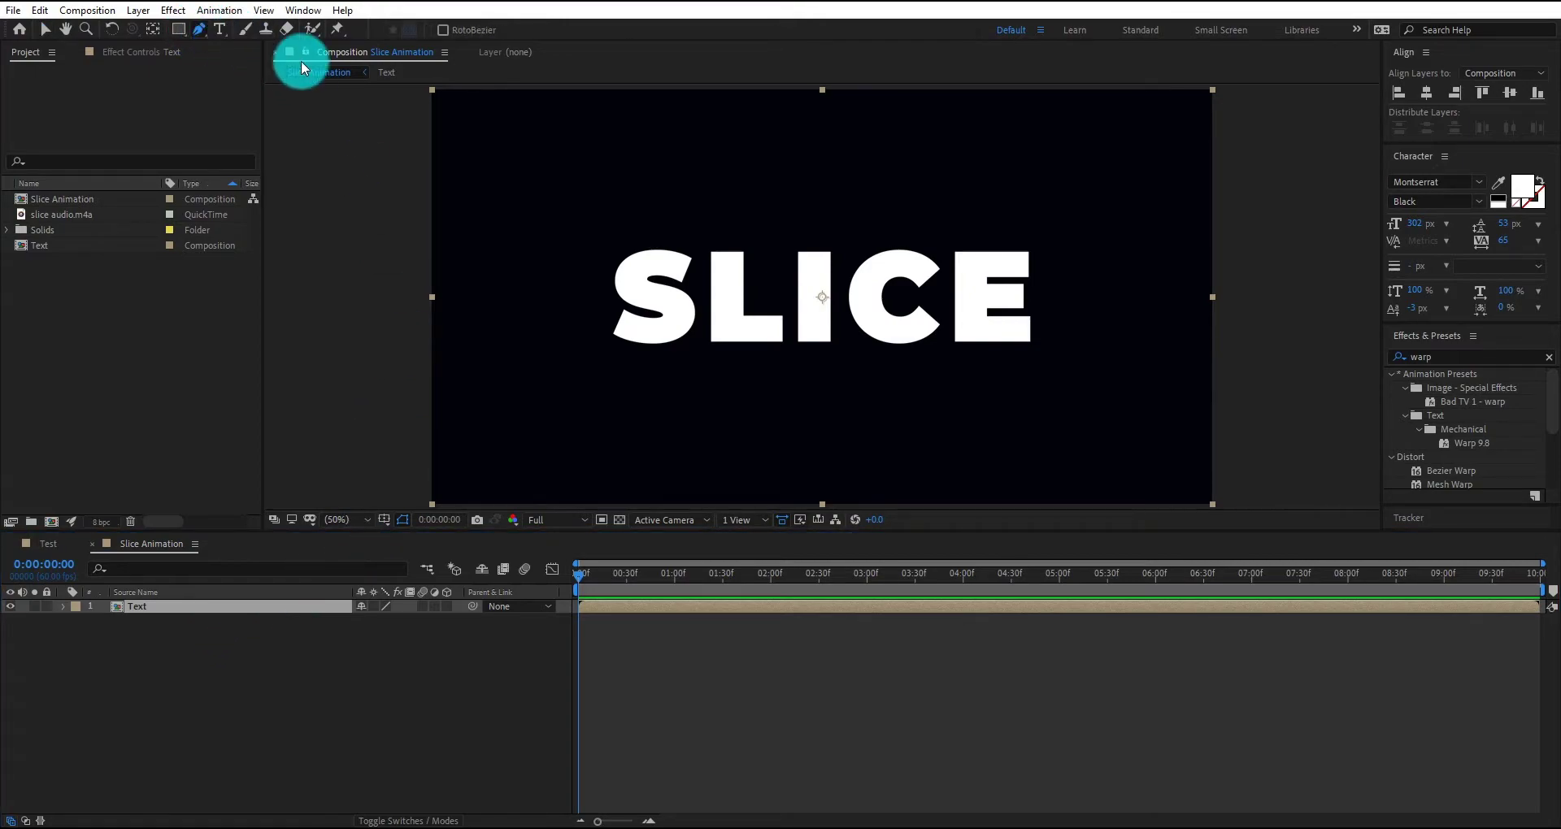
pyautogui.click(432, 91)
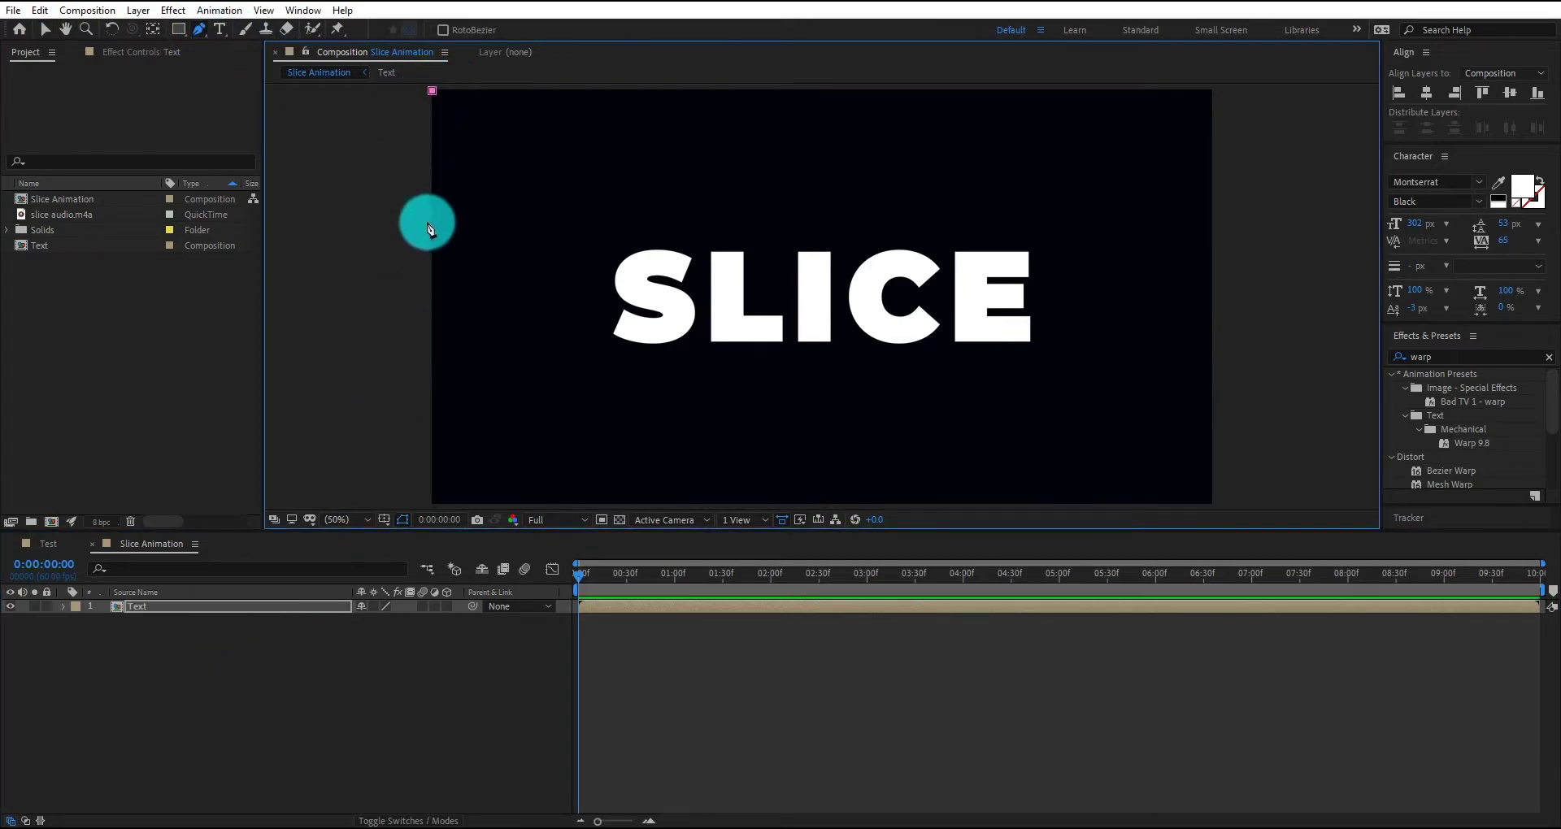
pyautogui.click(431, 329)
pyautogui.click(1214, 264)
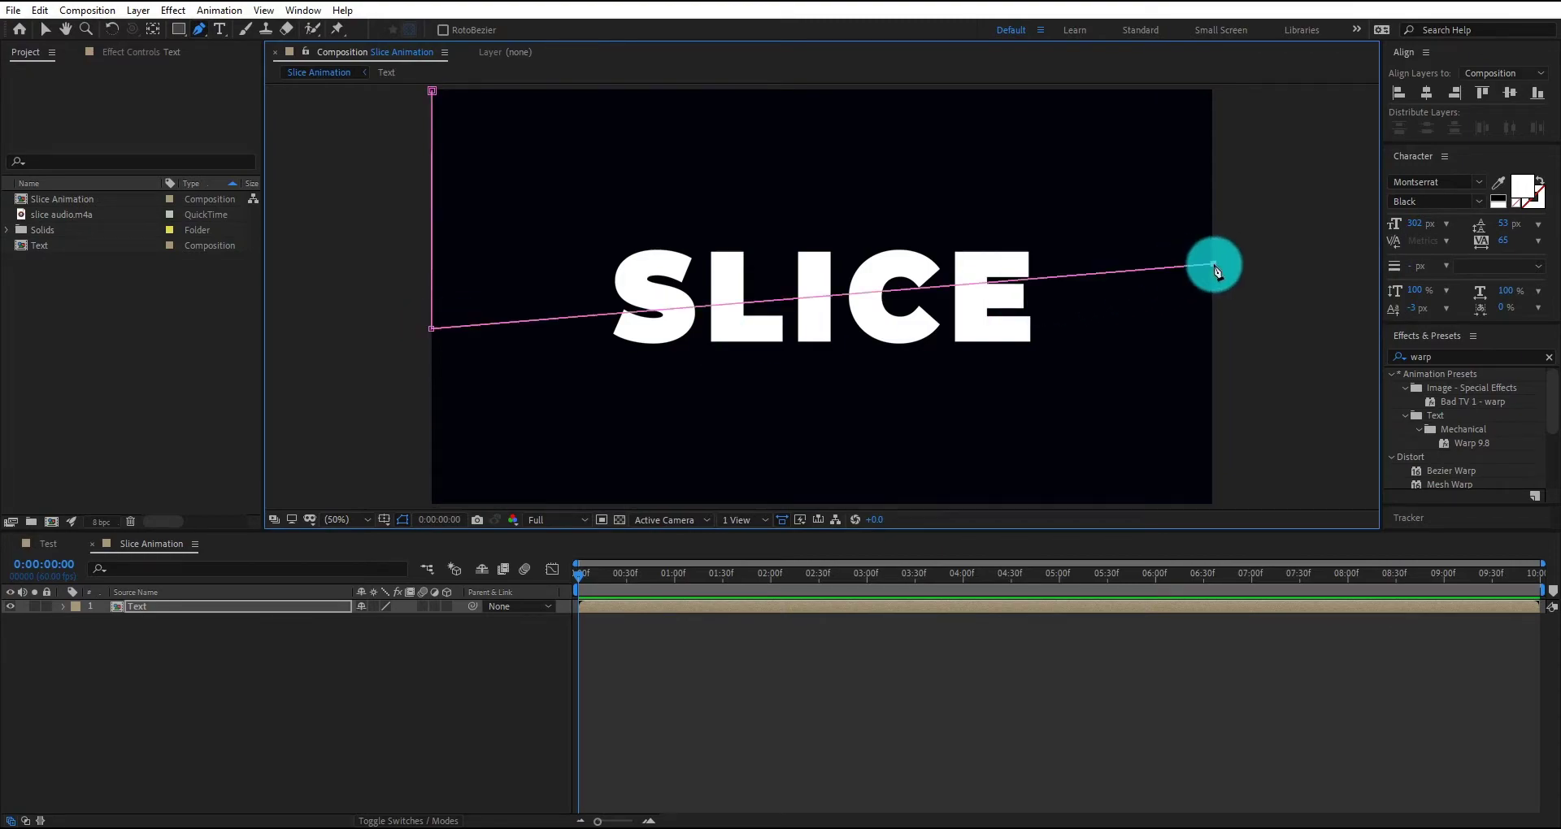
pyautogui.moveTo(1214, 264); pyautogui.dragTo(1213, 256)
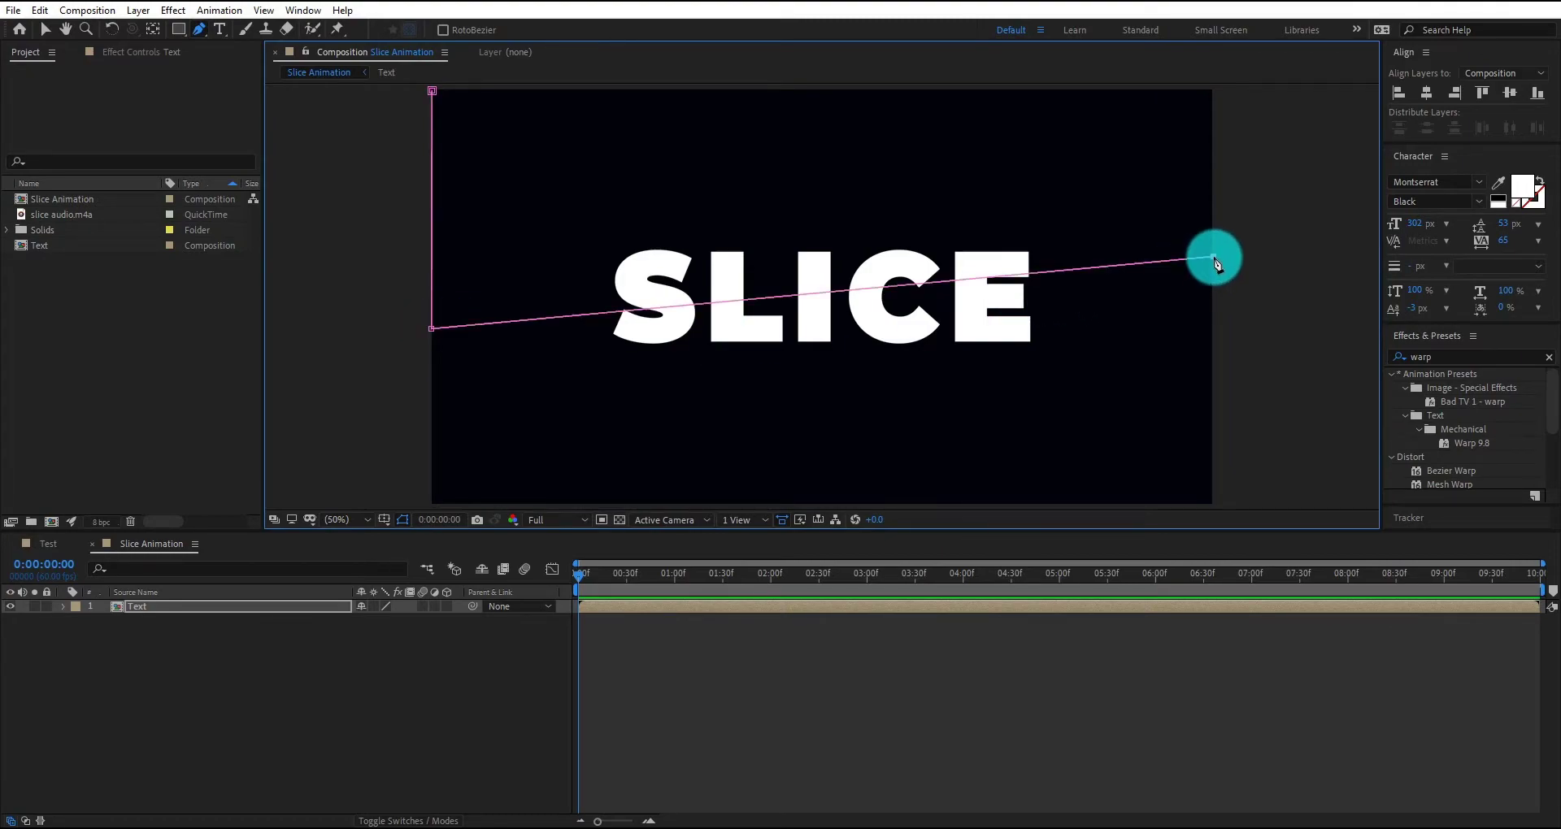
pyautogui.click(1212, 91)
pyautogui.click(432, 91)
pyautogui.click(266, 689)
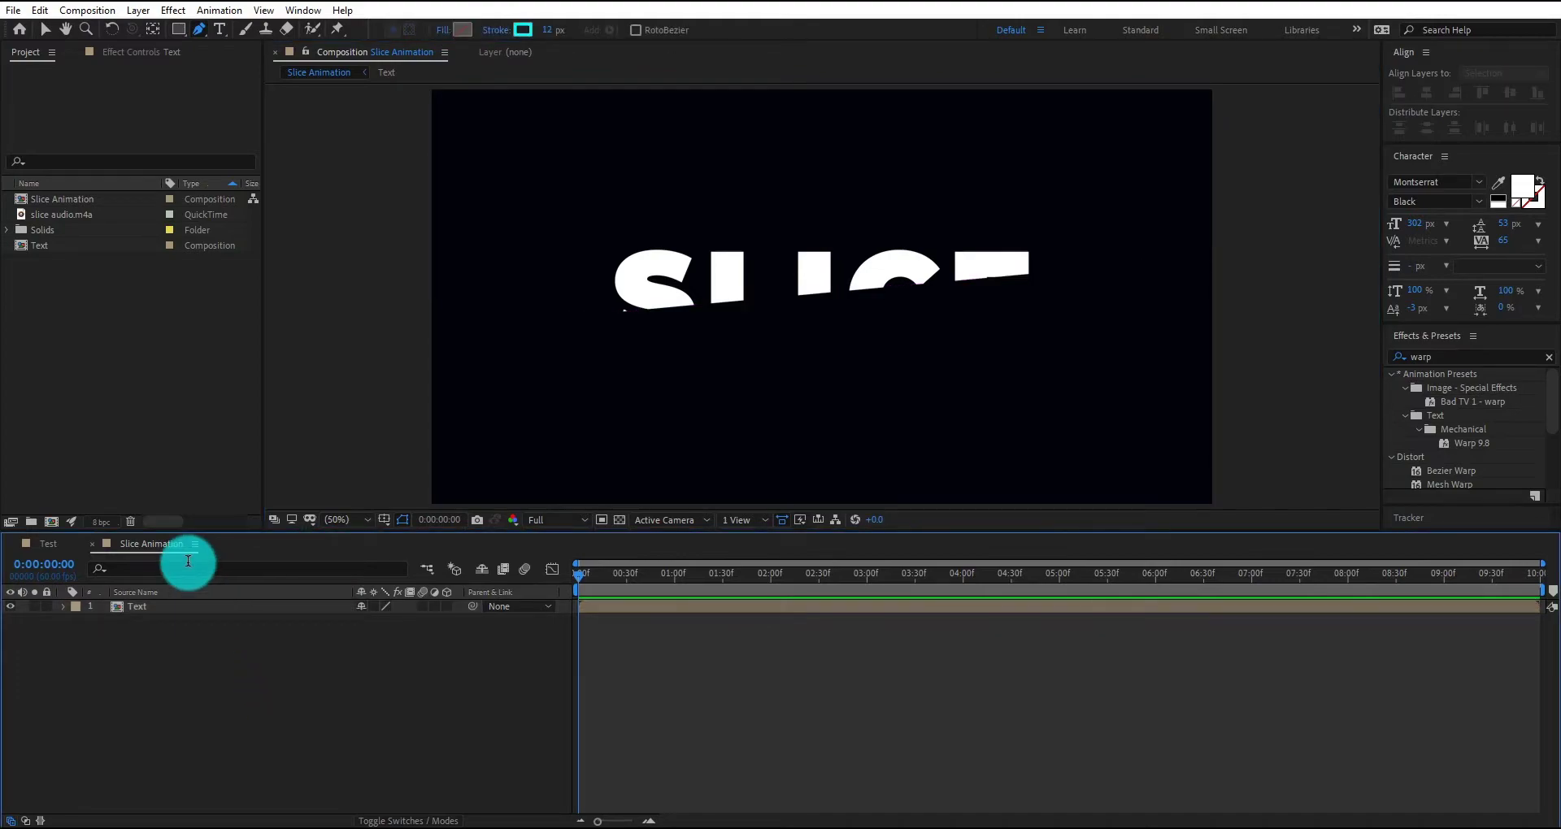
# Duplicate the masked Text layer and set the lower copy's label colour to Red.
pyautogui.click(188, 607)
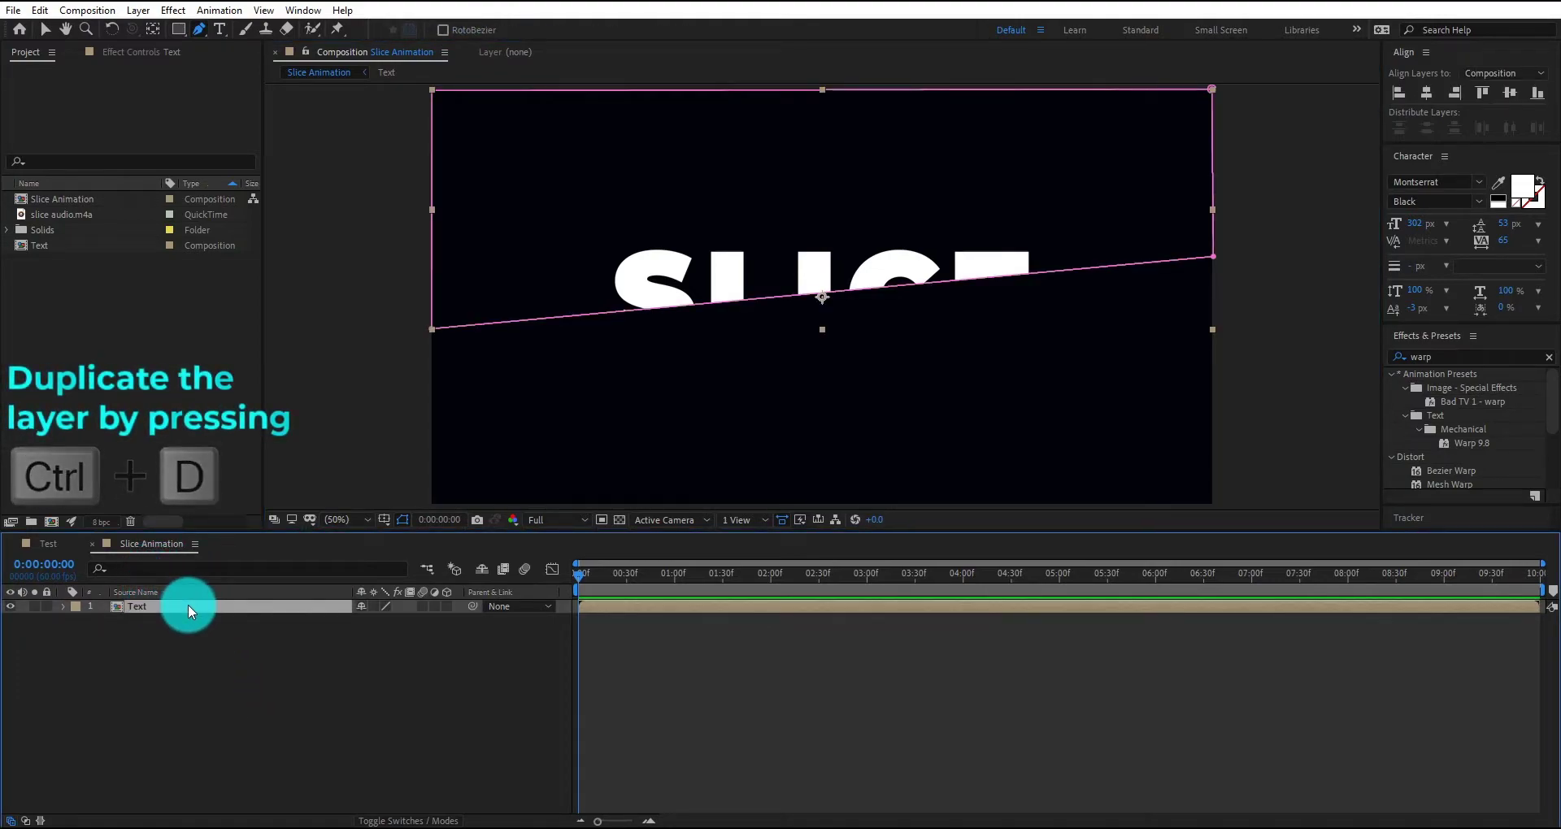
pyautogui.hotkey('ctrl', 'd')
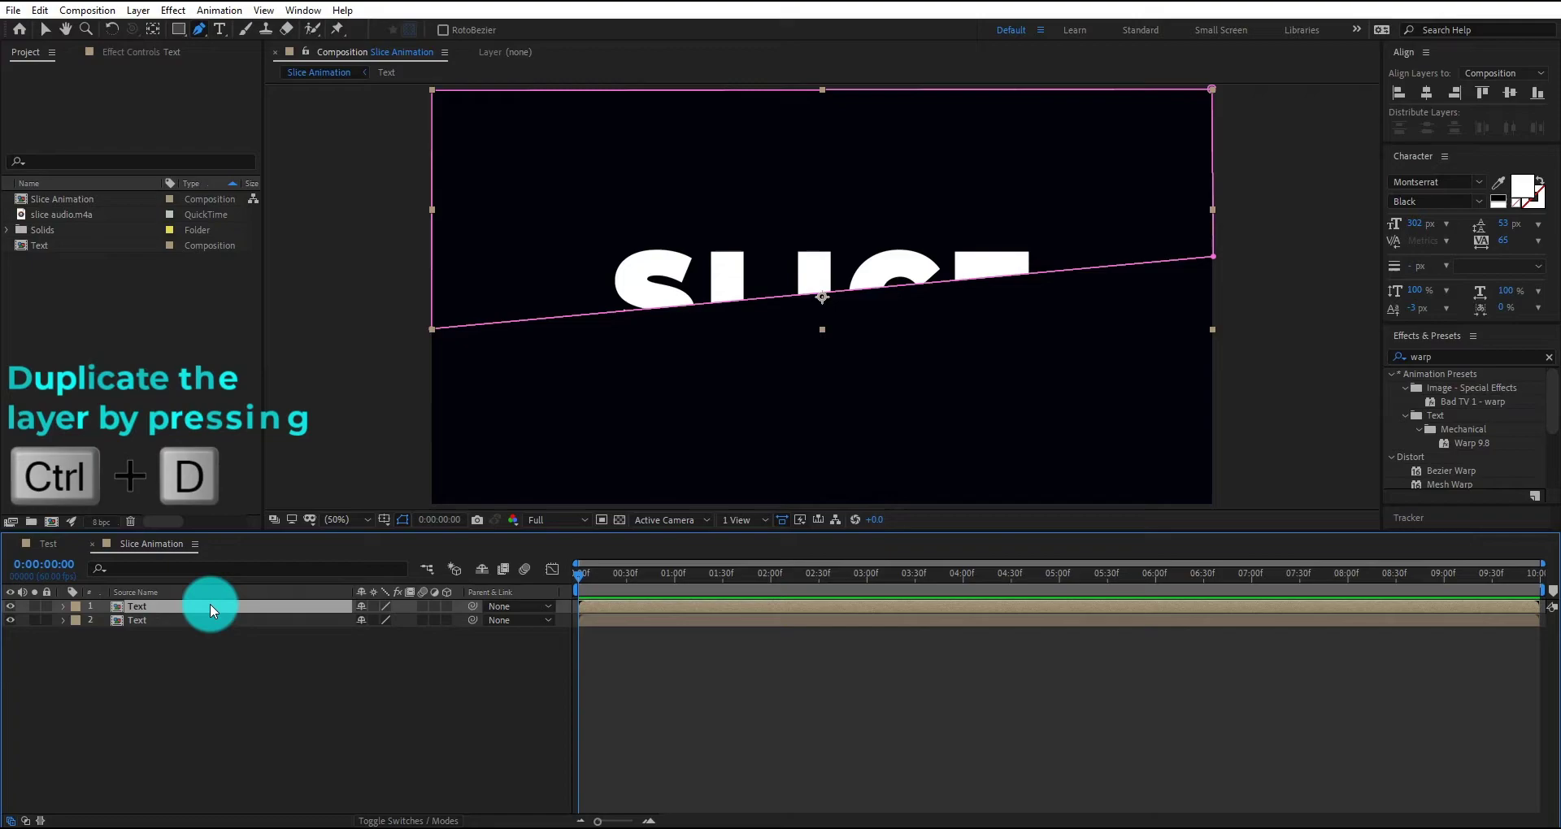
pyautogui.click(212, 621)
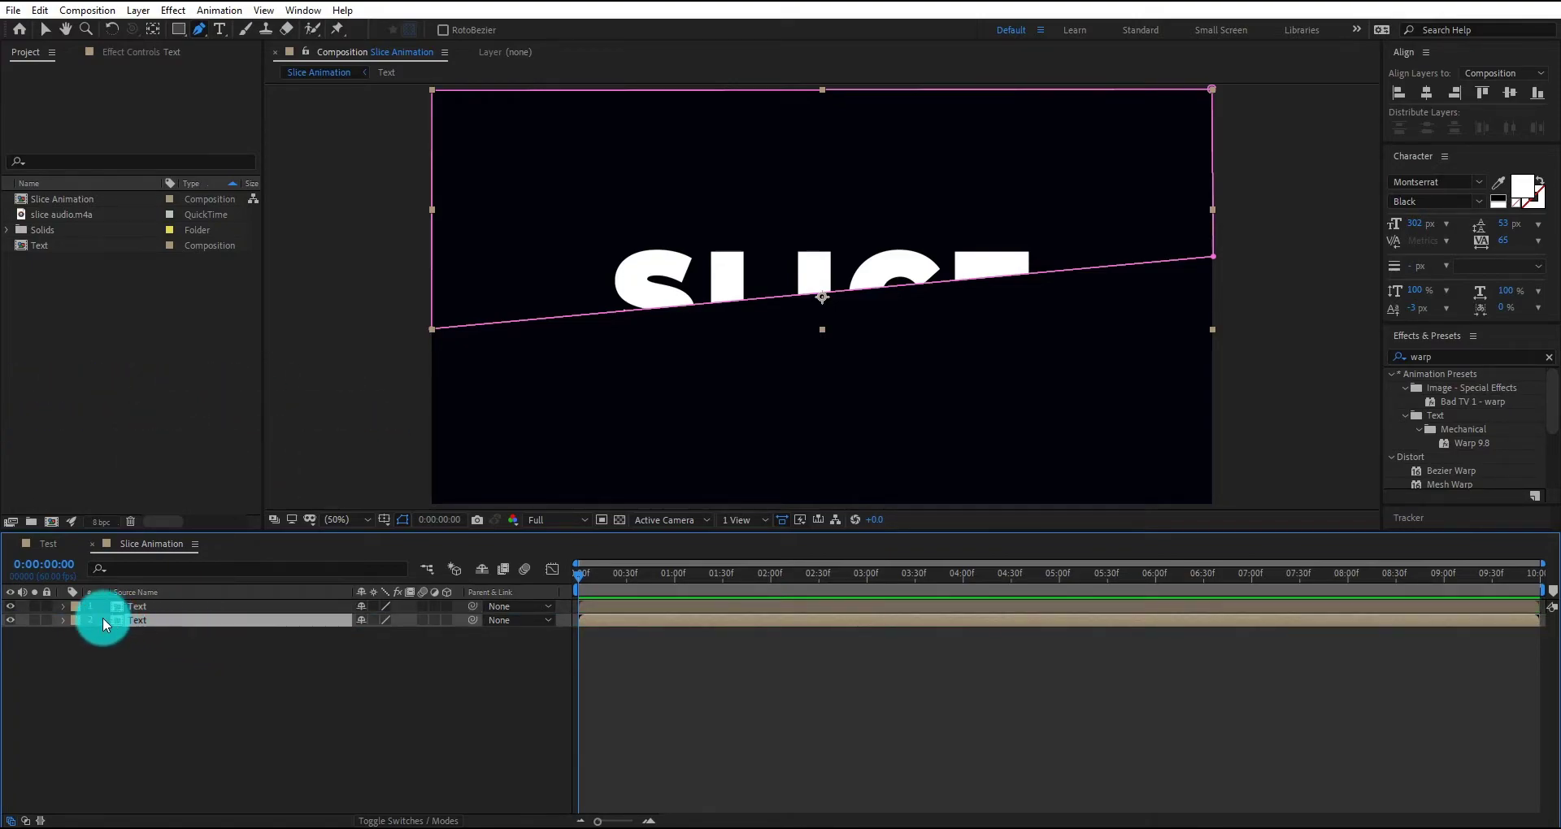
pyautogui.click(75, 622)
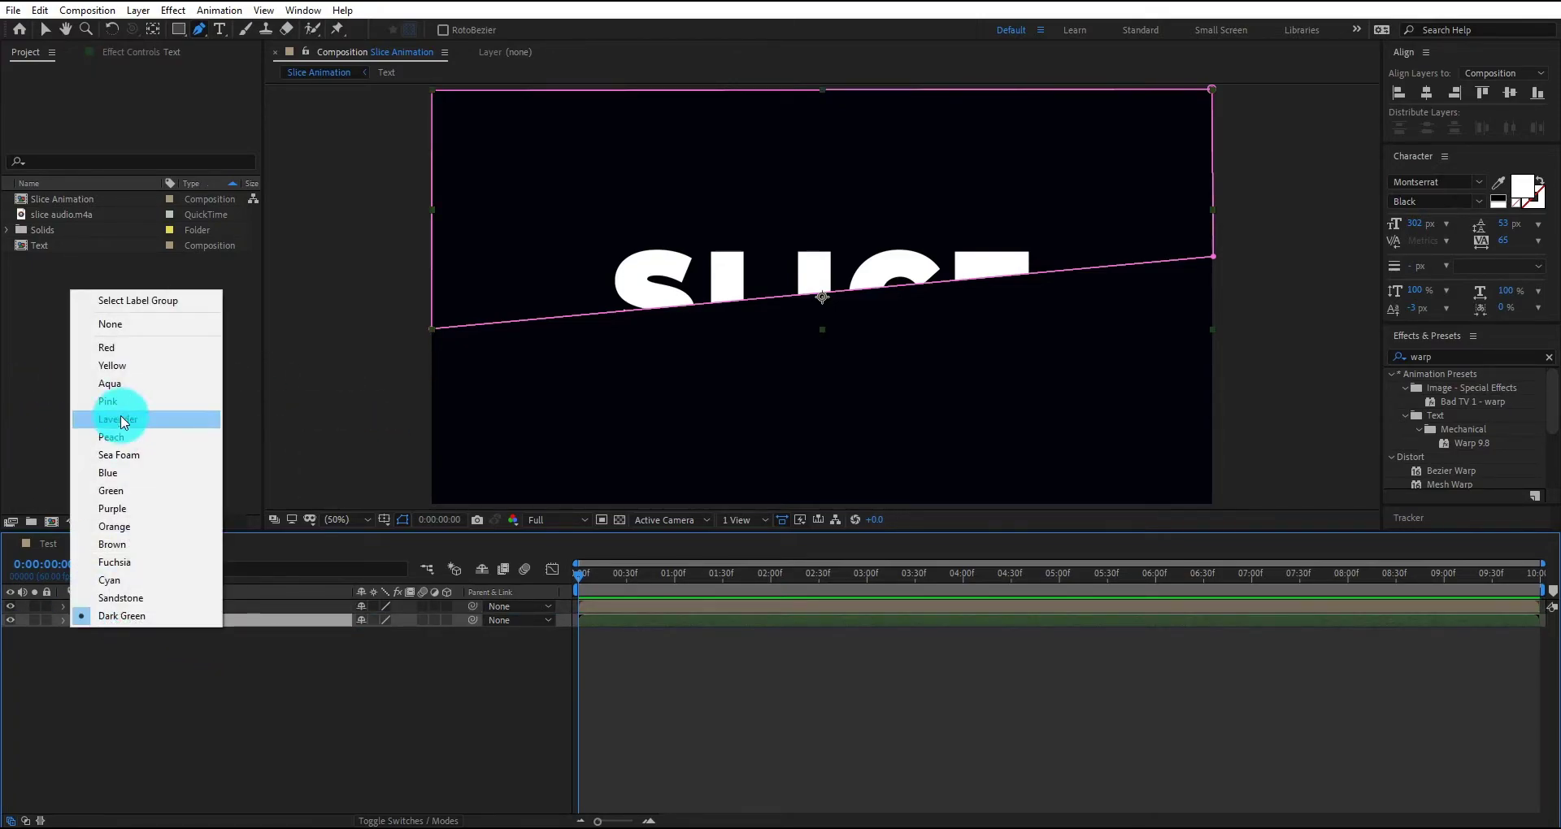
pyautogui.click(118, 352)
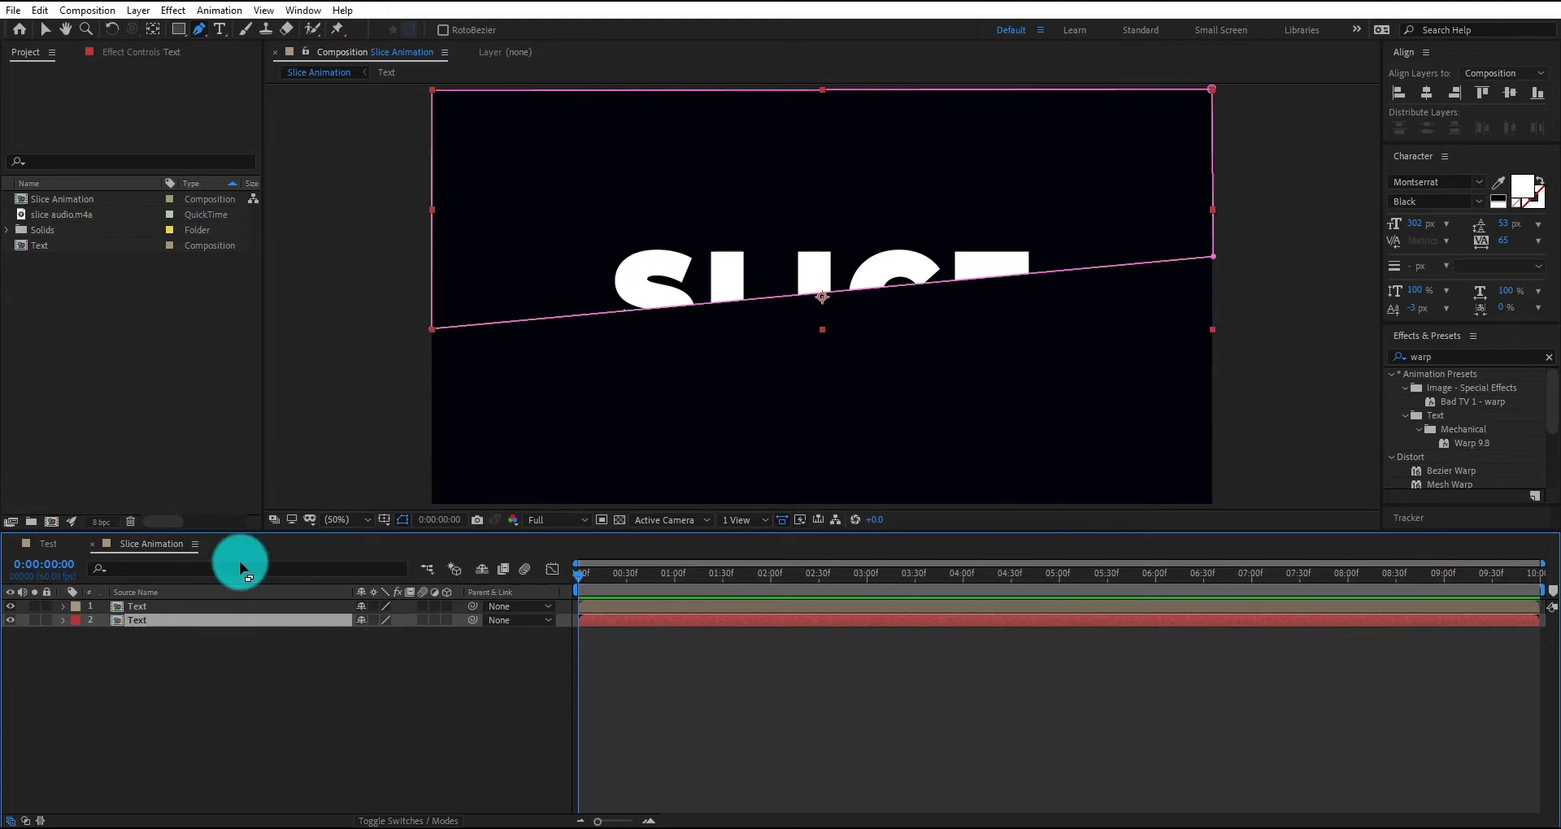
# Move the two top mask corners of the red Text layer down to the frame's bottom corners so it covers the lower half.
pyautogui.click(430, 92)
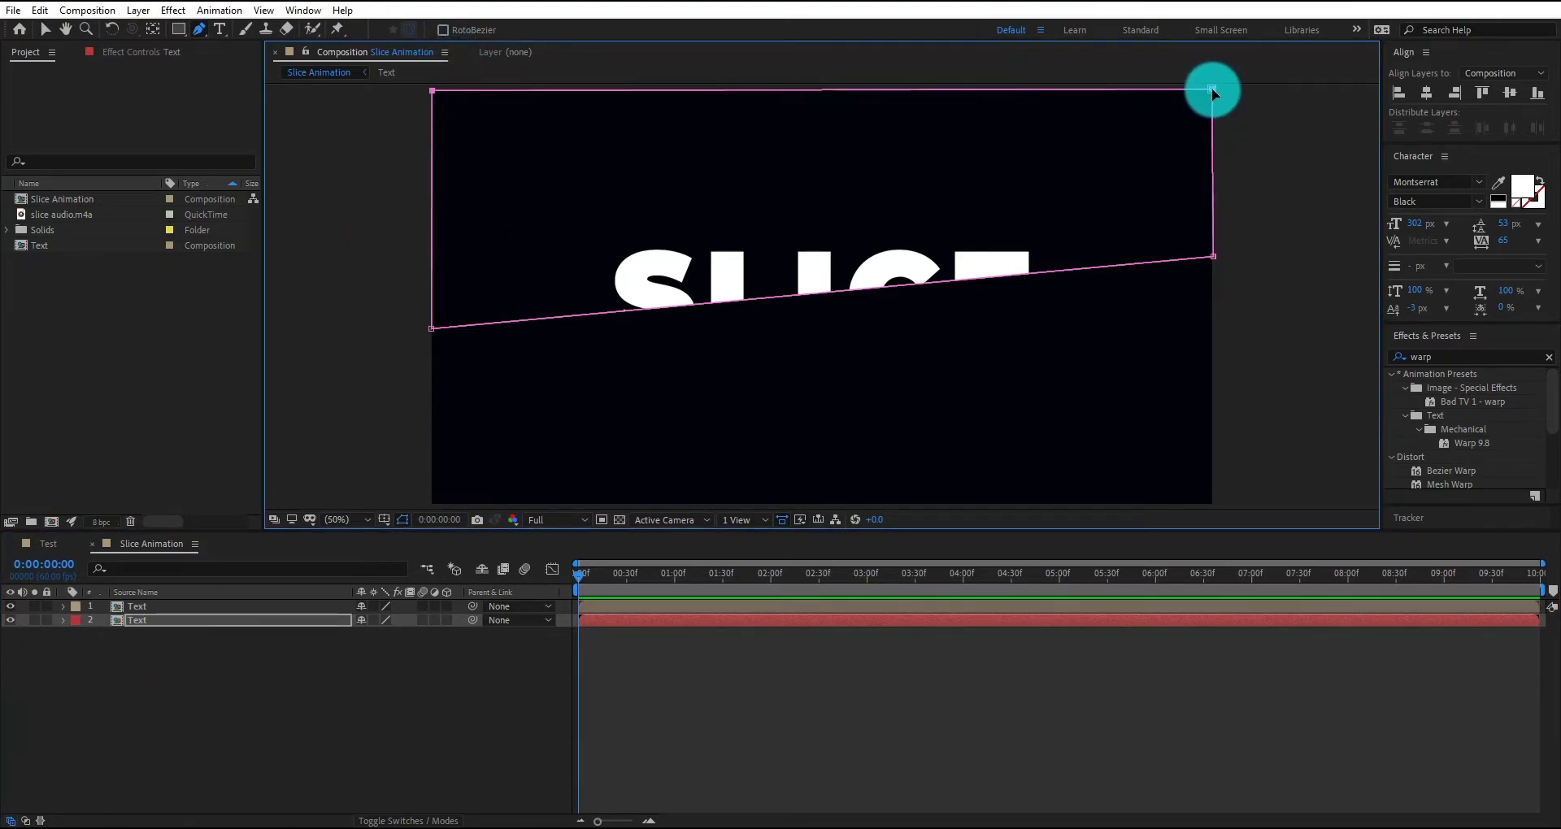
pyautogui.moveTo(1212, 93); pyautogui.dragTo(1210, 501)
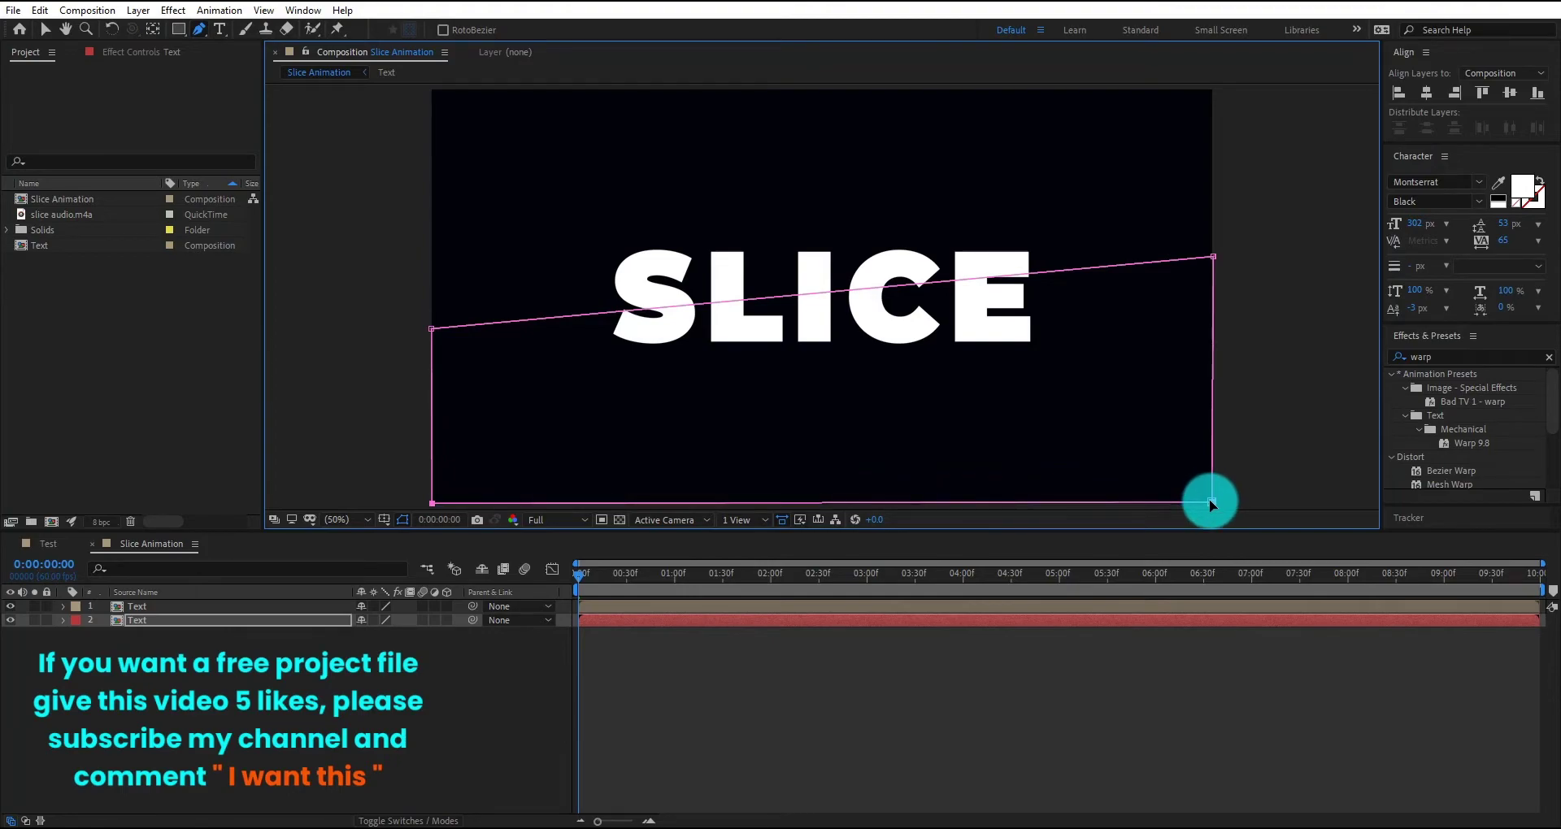
pyautogui.click(488, 675)
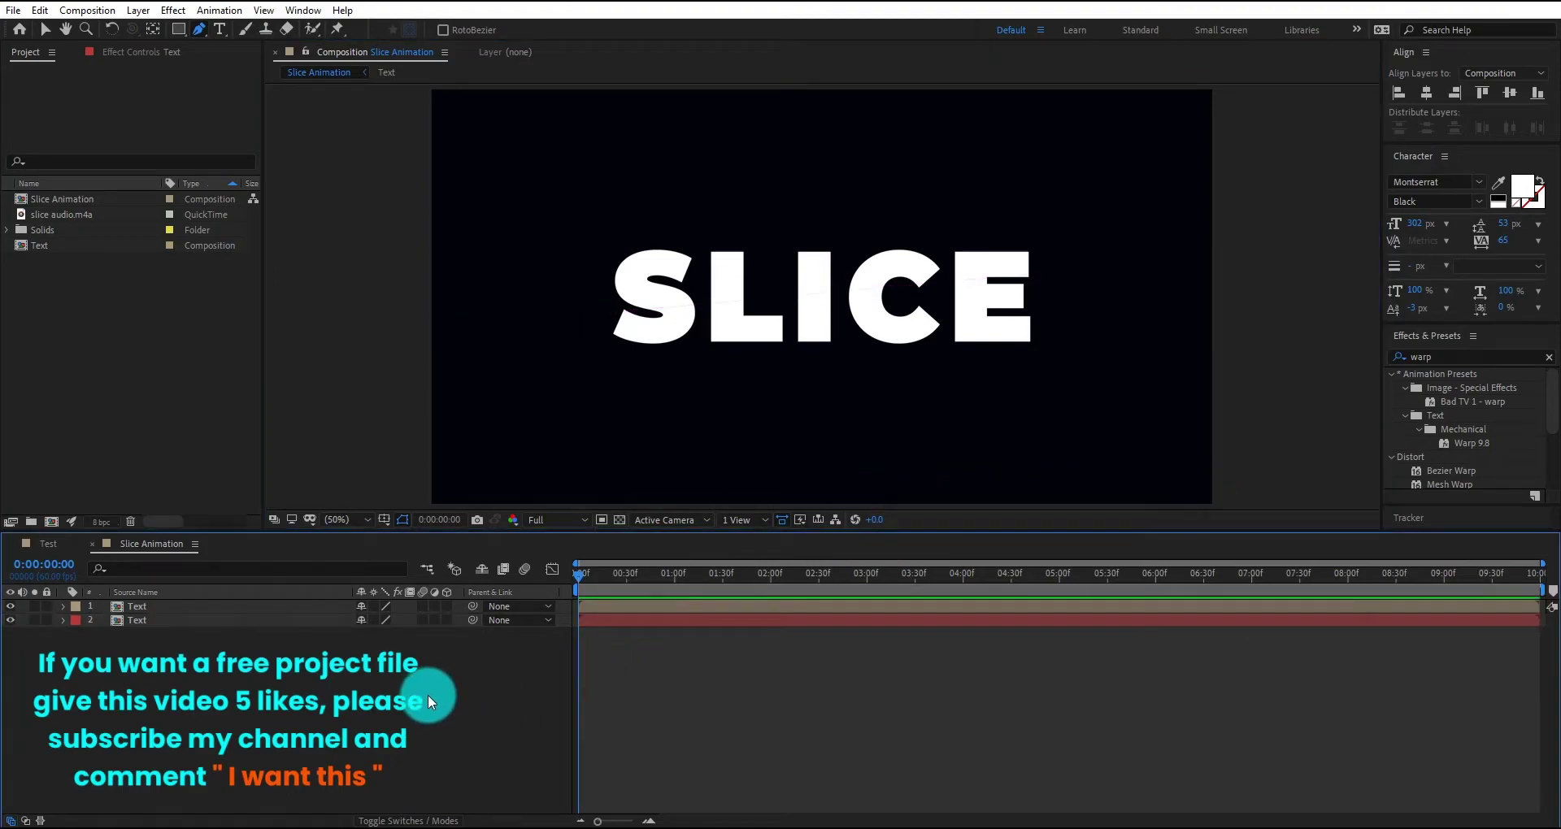
# Nudge both ends of the red Text layer's slanted mask edge slightly upward to close the seam between the two halves.
pyautogui.scroll(2, 826, 286)
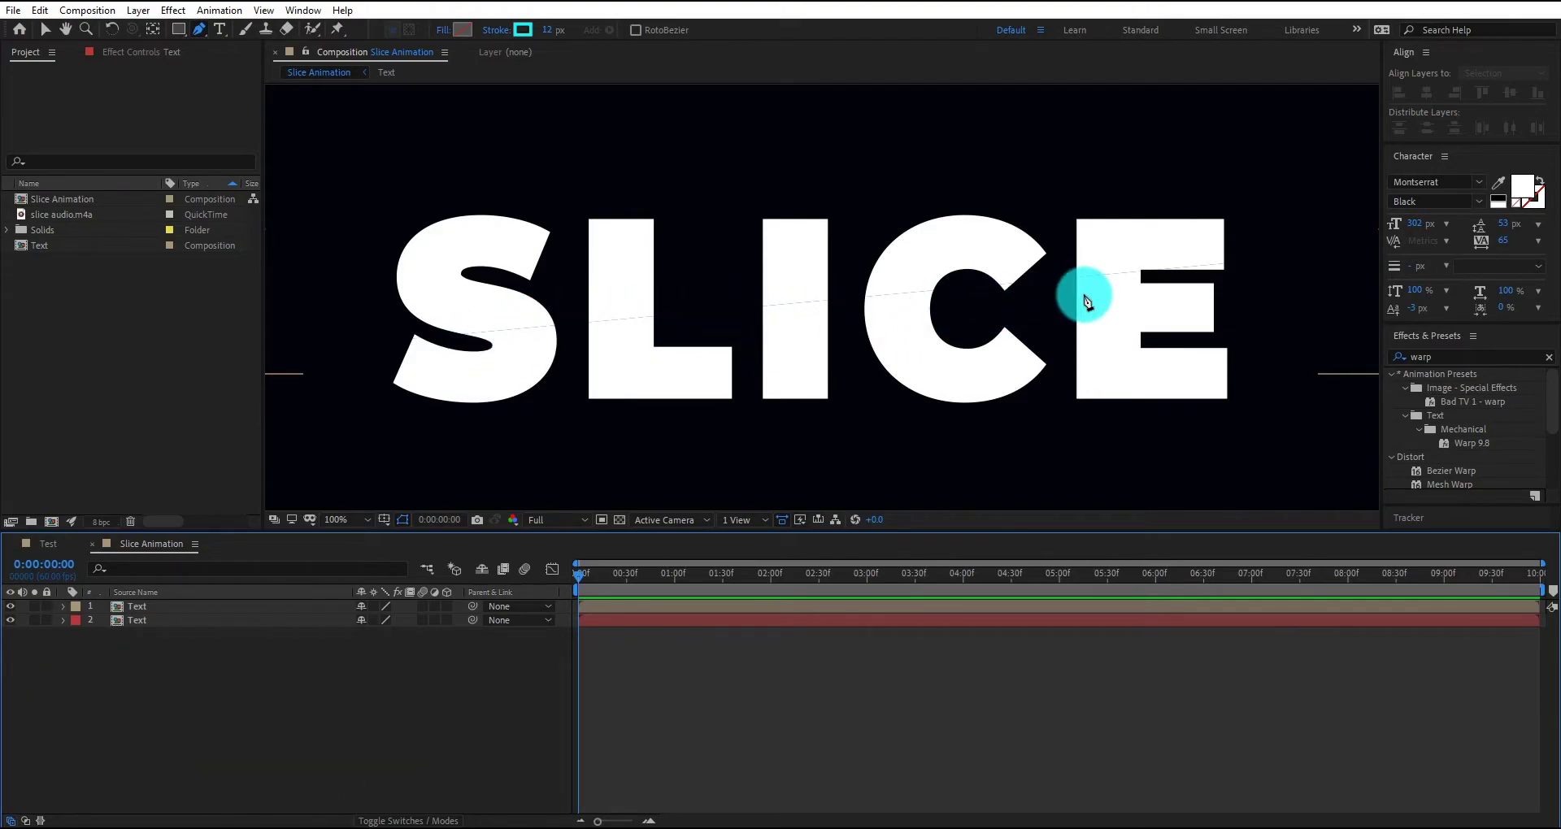
pyautogui.scroll(-2, 1087, 301)
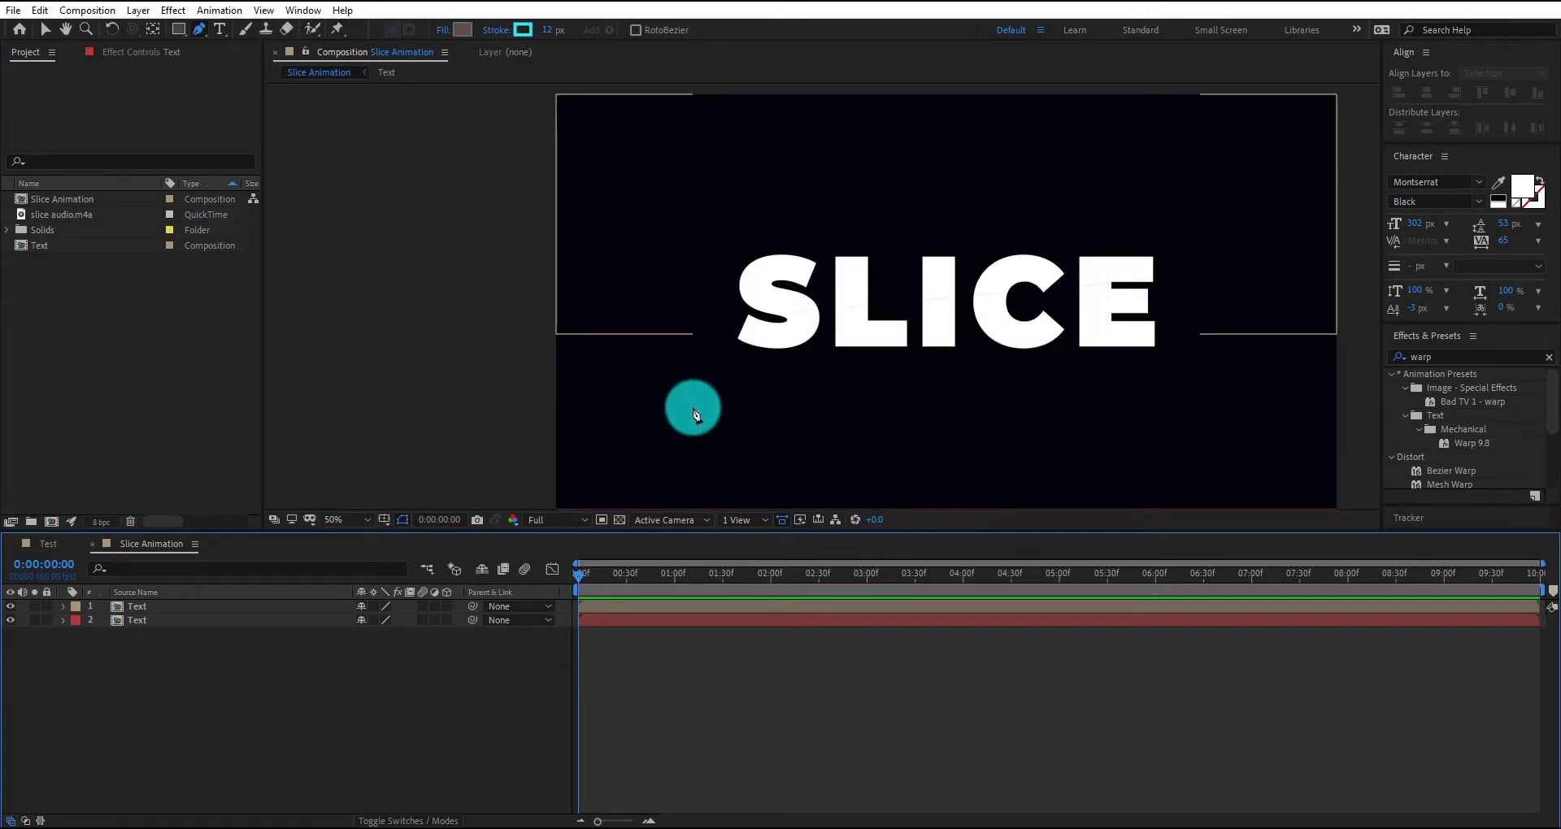
pyautogui.click(352, 522)
pyautogui.click(345, 537)
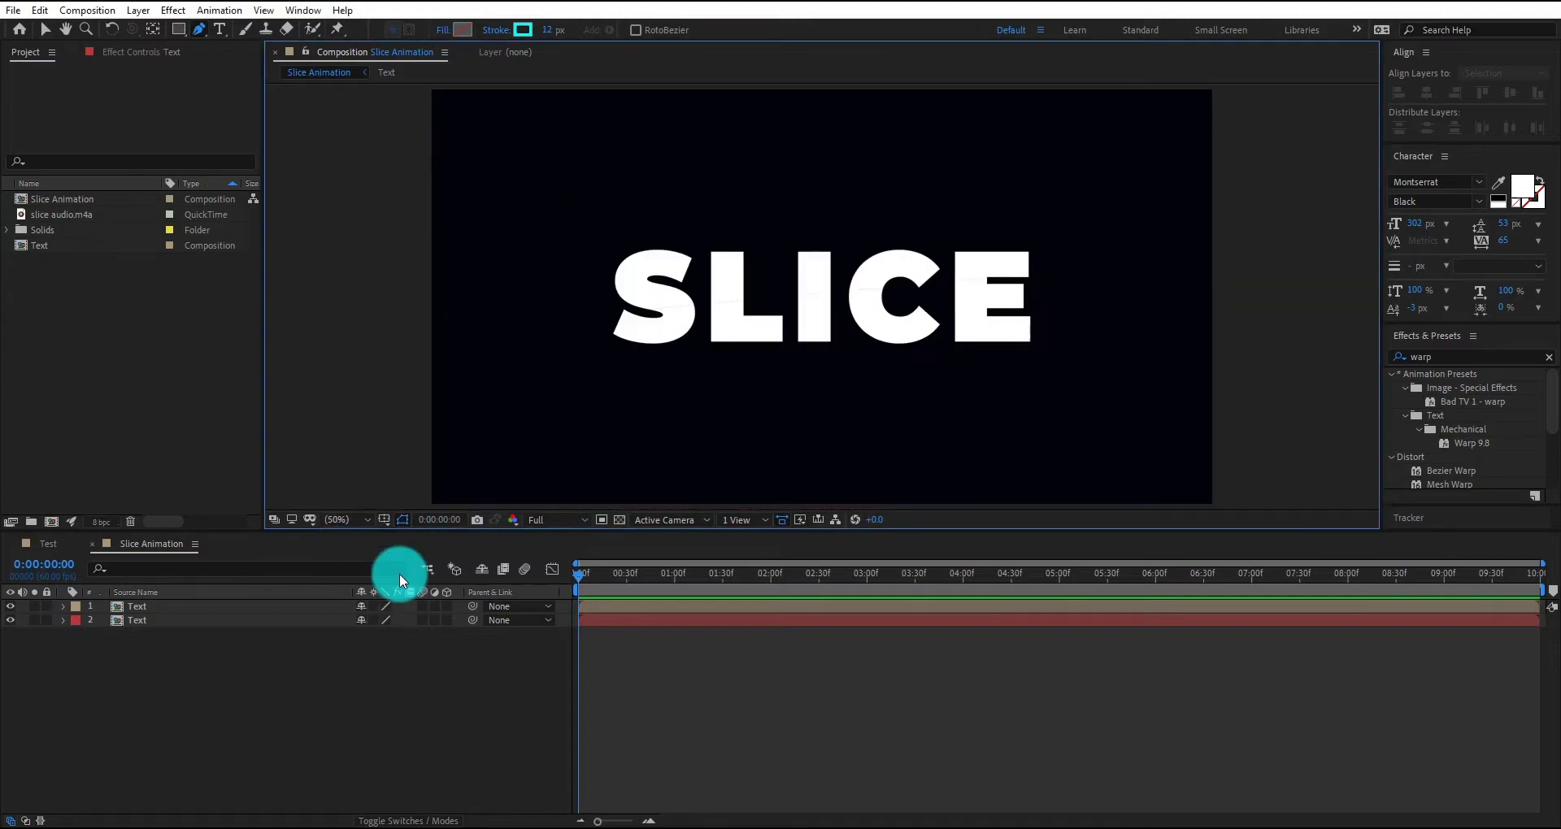
pyautogui.click(212, 620)
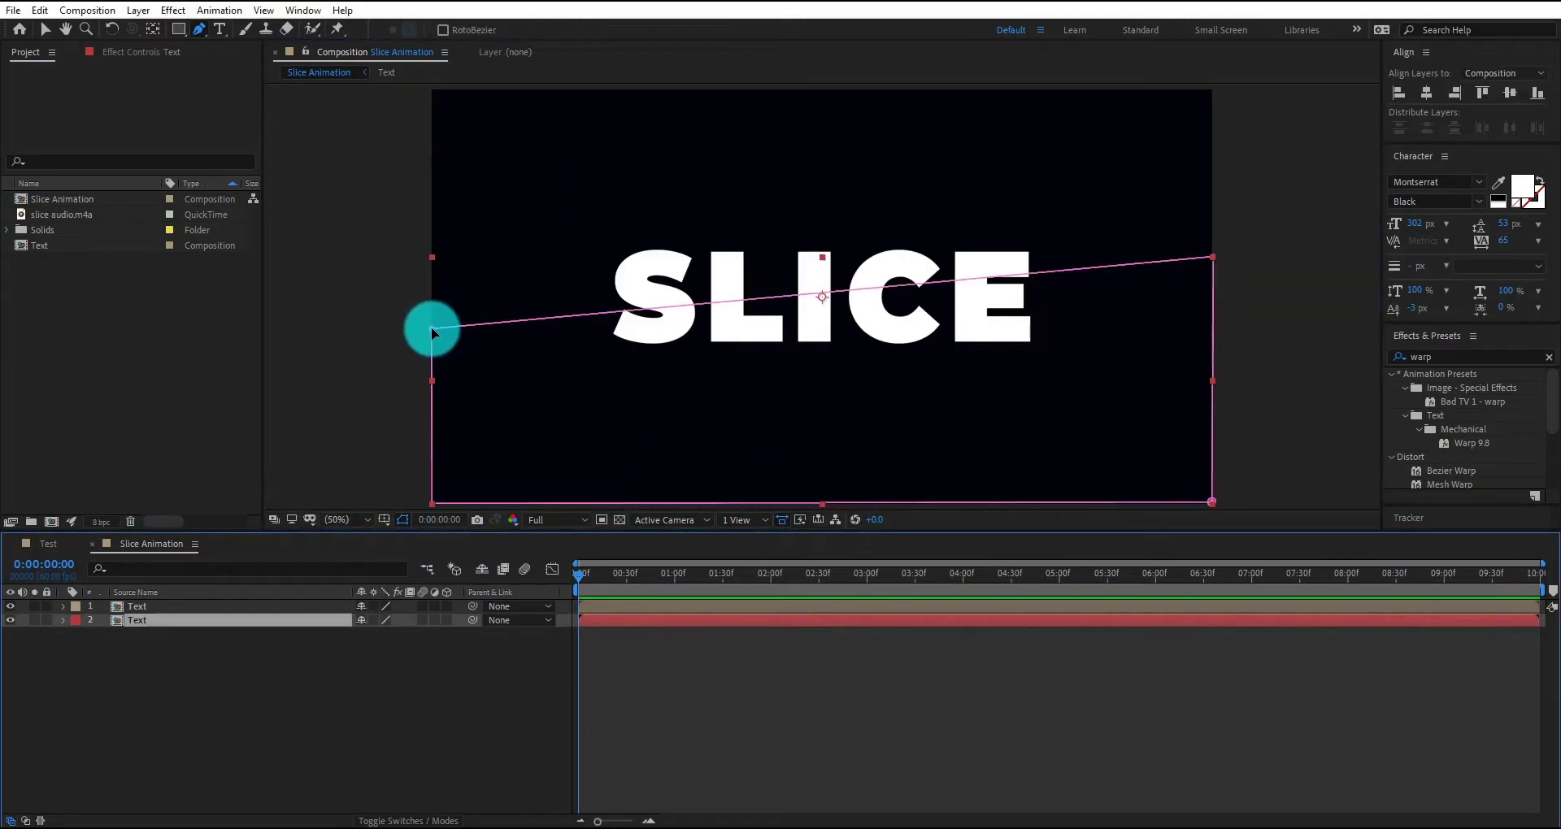
pyautogui.click(431, 328)
pyautogui.keyDown('shift'); pyautogui.click(1212, 257); pyautogui.keyUp('shift')
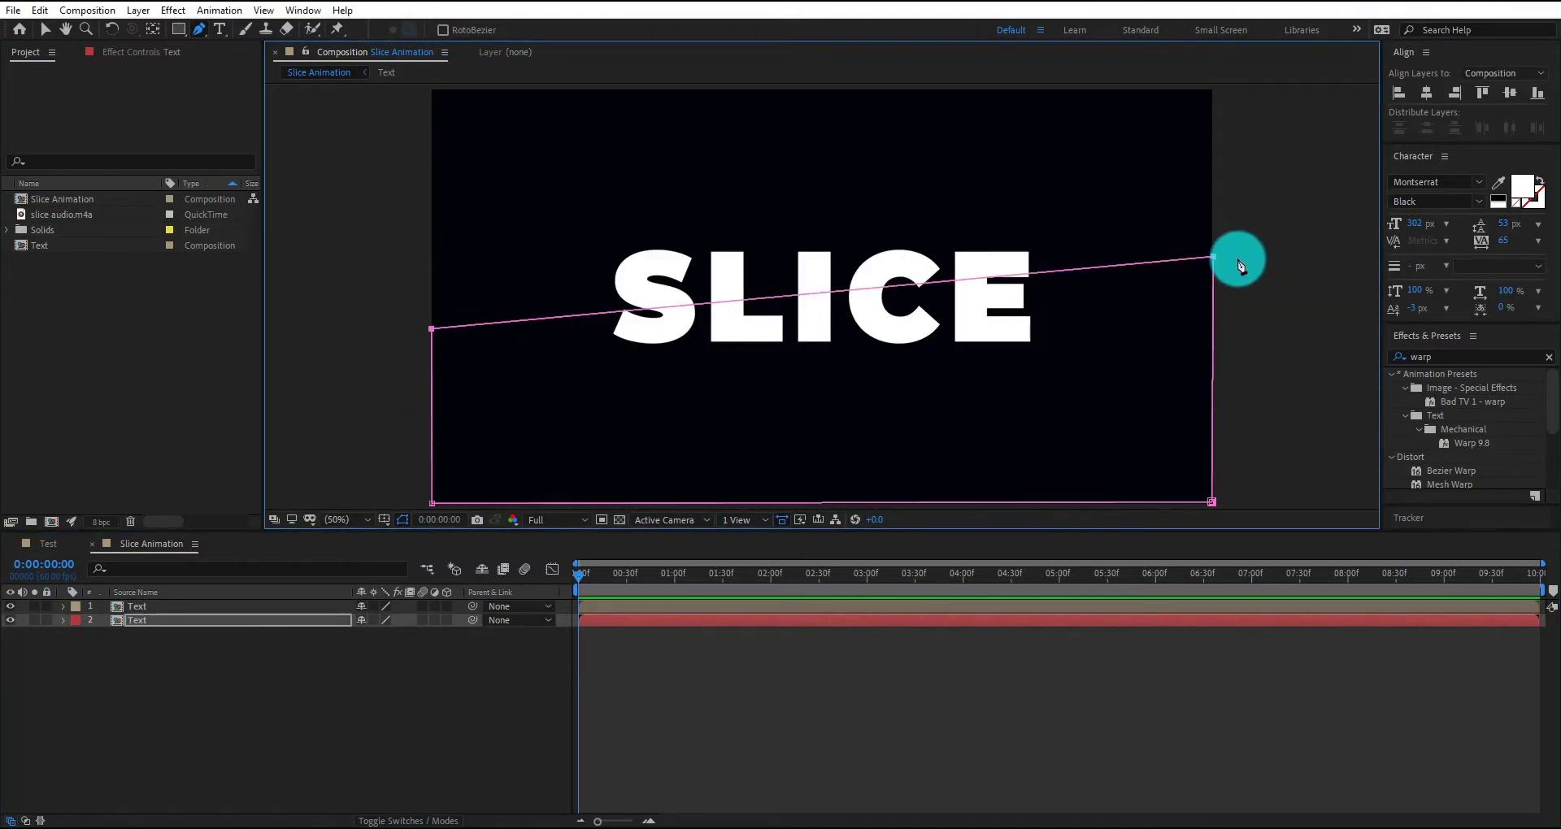
pyautogui.press('Up')
pyautogui.press('Up')
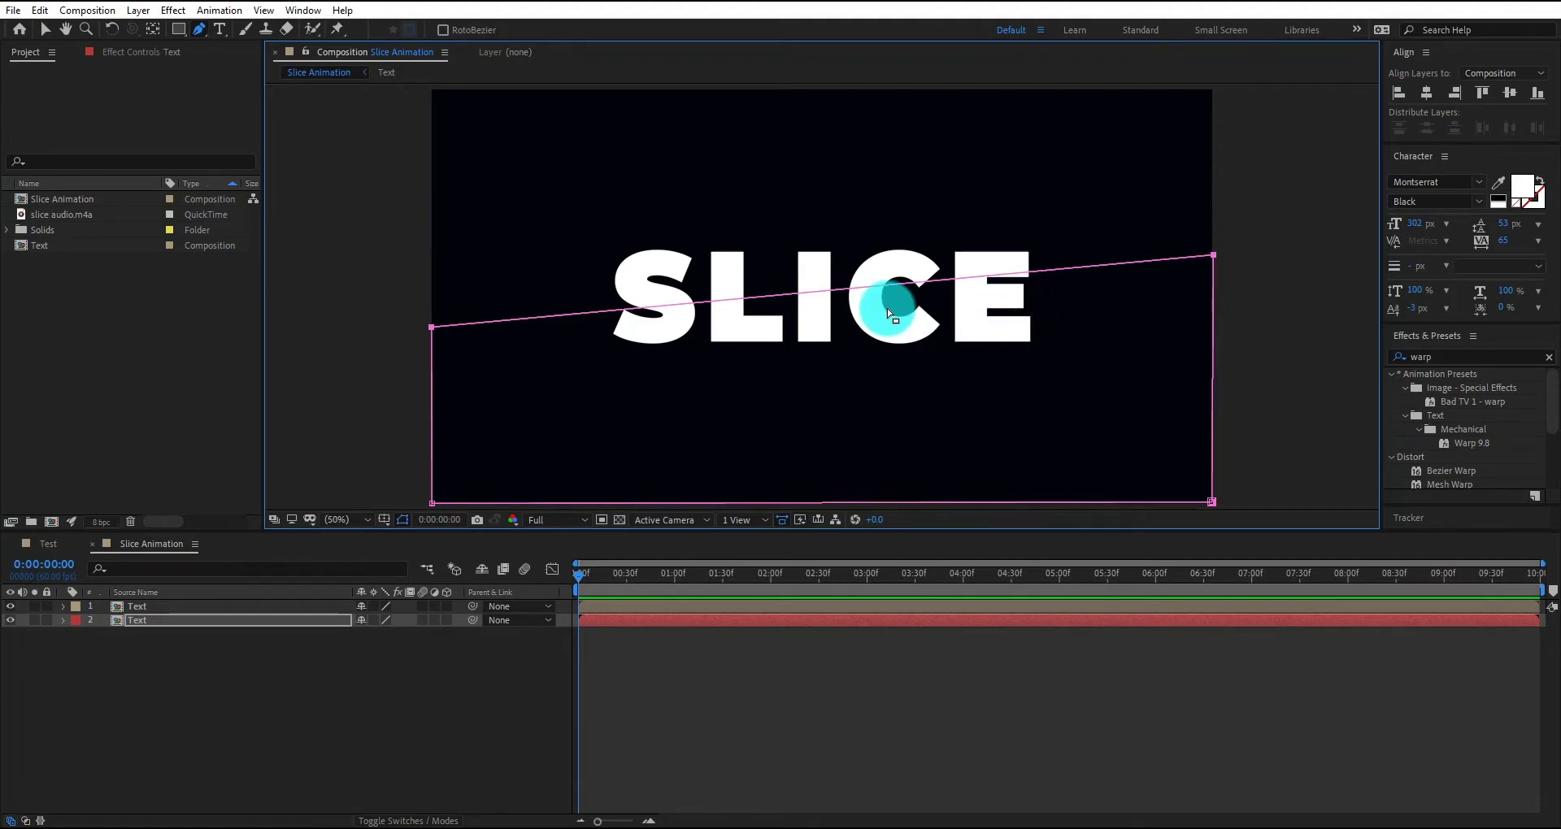
# Inspect the seam between the two text halves up close, and fit the whole composition back in view.
pyautogui.scroll(6, 689, 299)
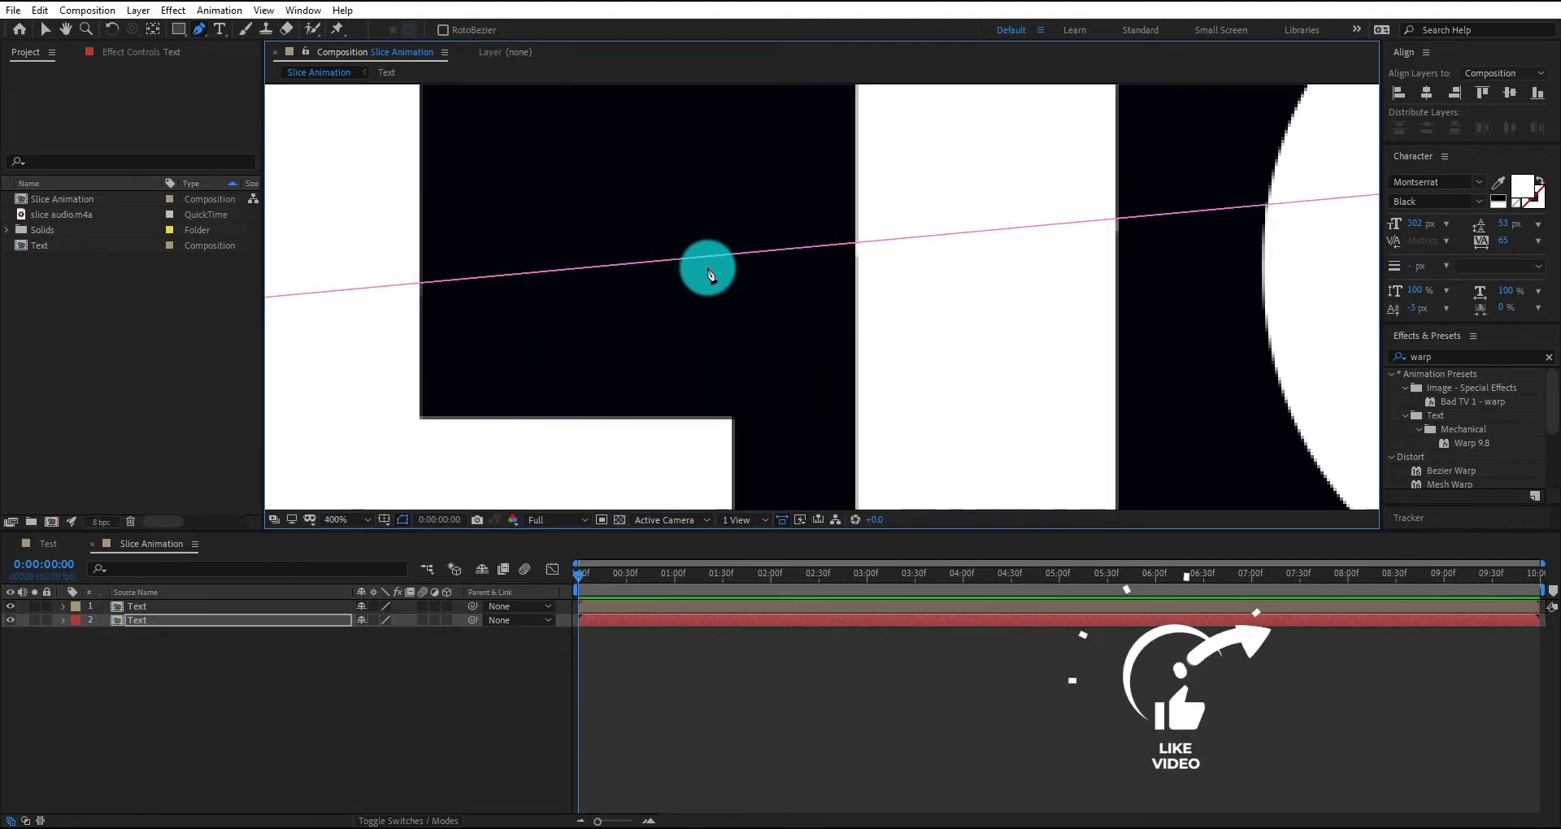
pyautogui.click(376, 651)
pyautogui.scroll(-4, 831, 255)
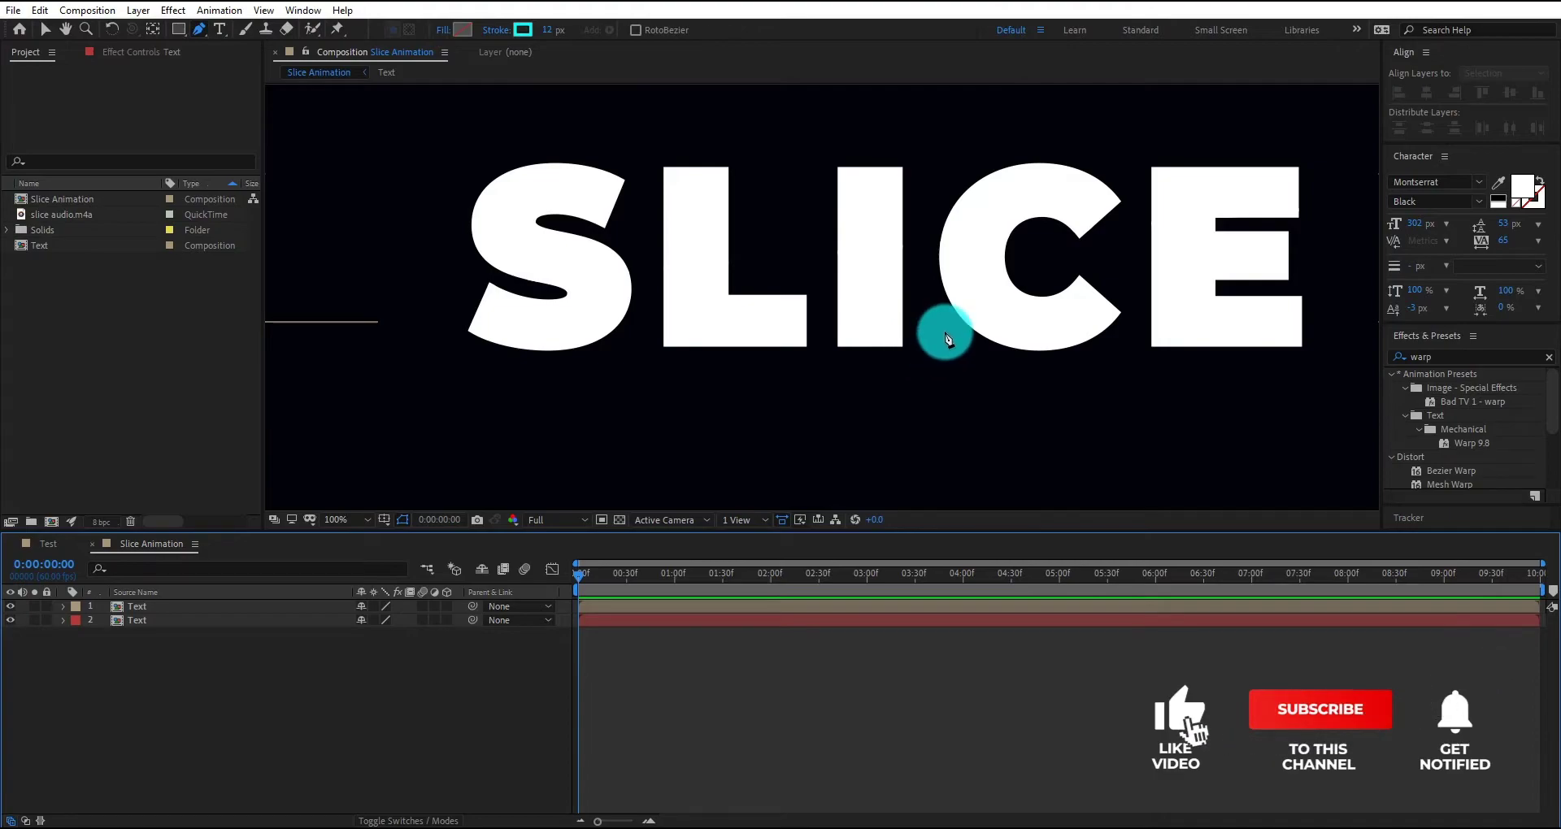
pyautogui.scroll(2, 1334, 198)
pyautogui.scroll(2, 1327, 198)
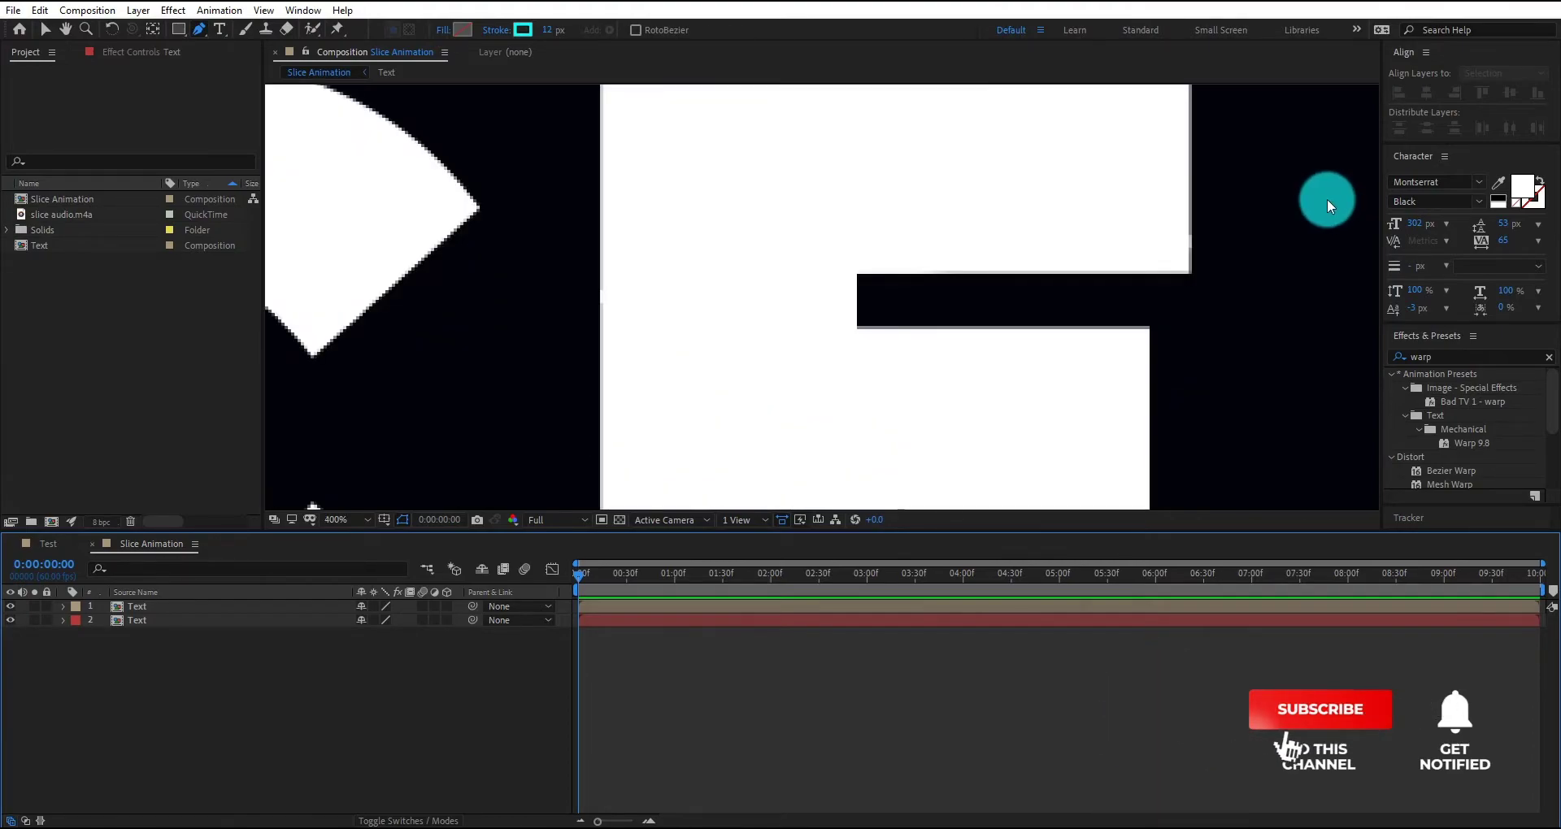
pyautogui.scroll(-6, 1301, 209)
pyautogui.click(317, 521)
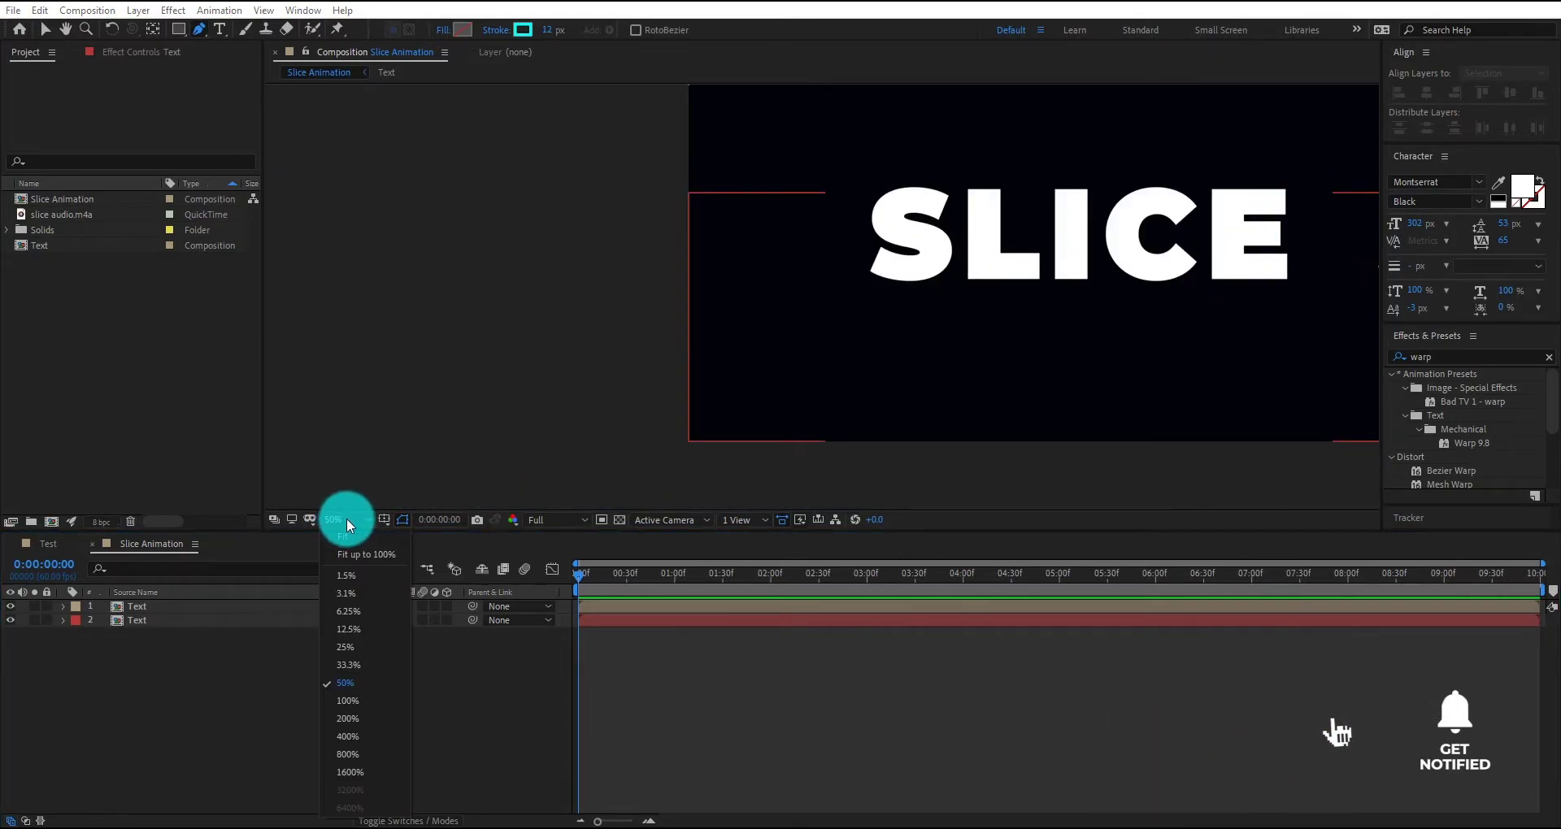
pyautogui.click(358, 540)
pyautogui.click(378, 705)
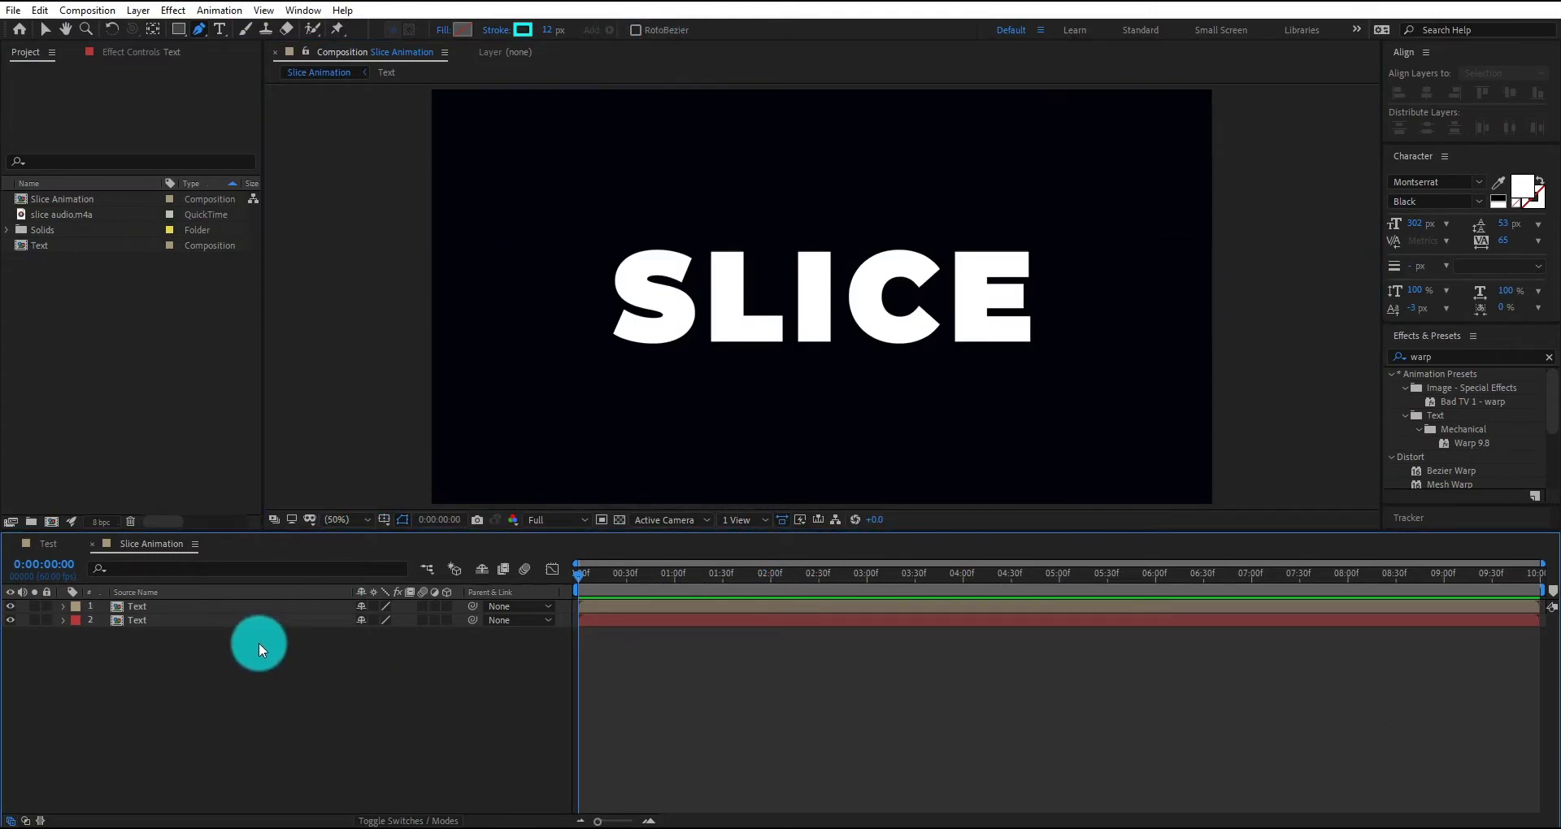
# Apply the Drop Shadow effect to the upper-half Text layer.
pyautogui.click(243, 618)
pyautogui.click(245, 607)
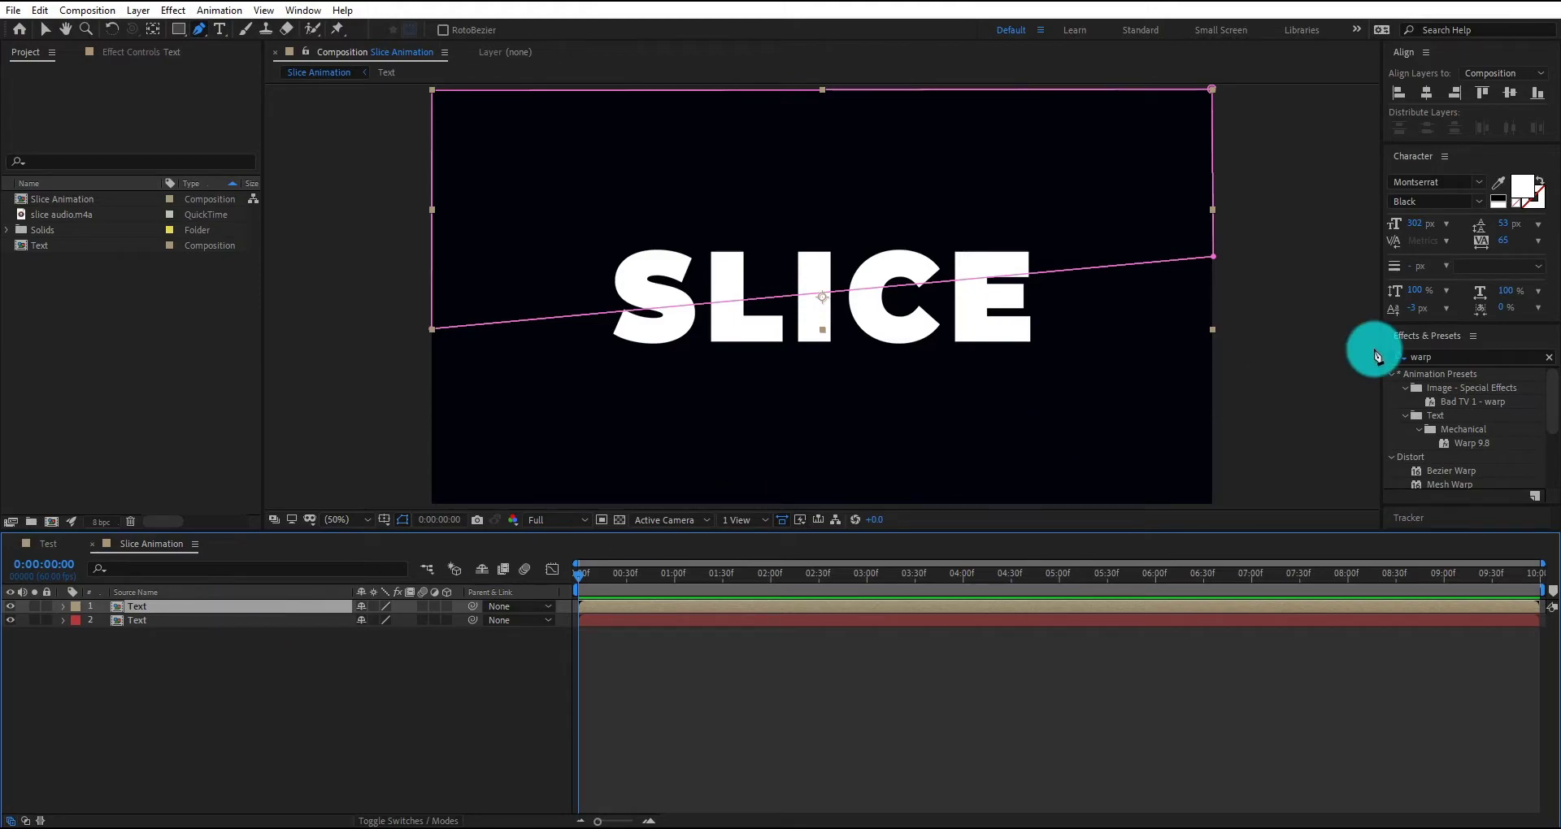
pyautogui.click(1450, 357)
pyautogui.write('d')
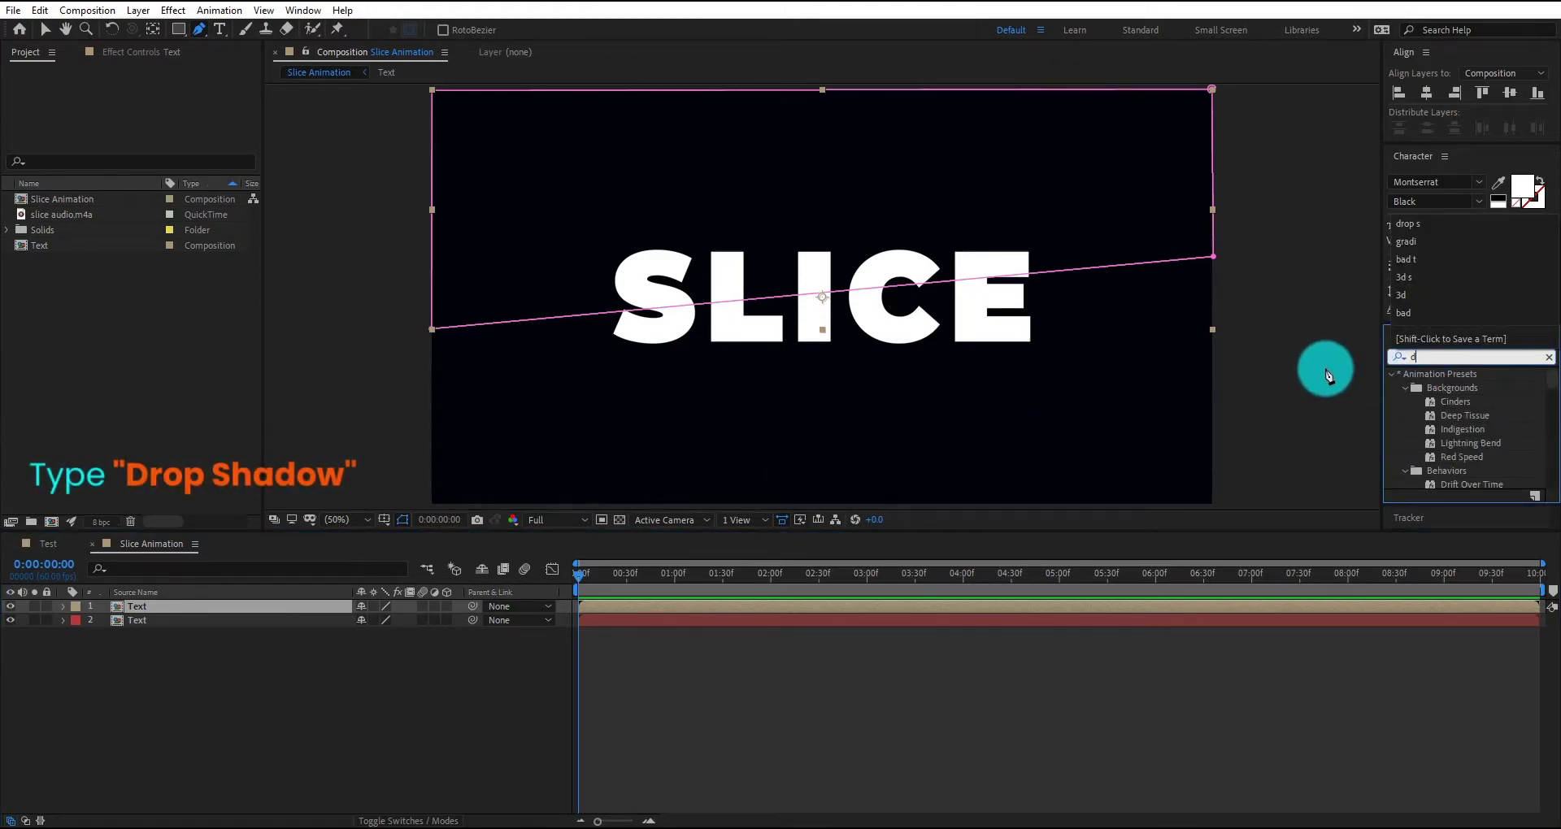
pyautogui.write('rop sh')
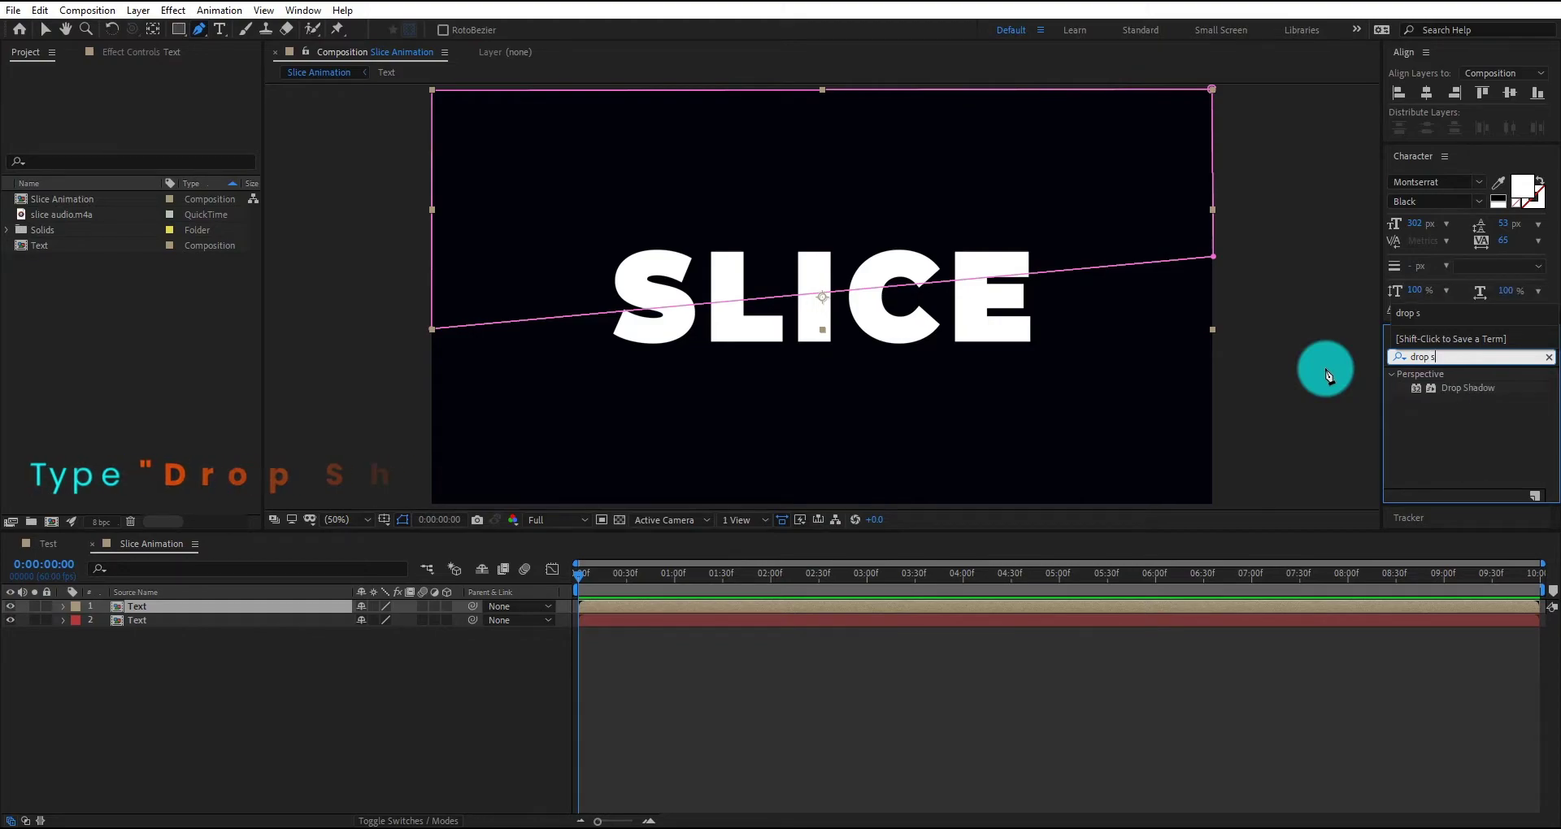
pyautogui.doubleClick(1466, 388)
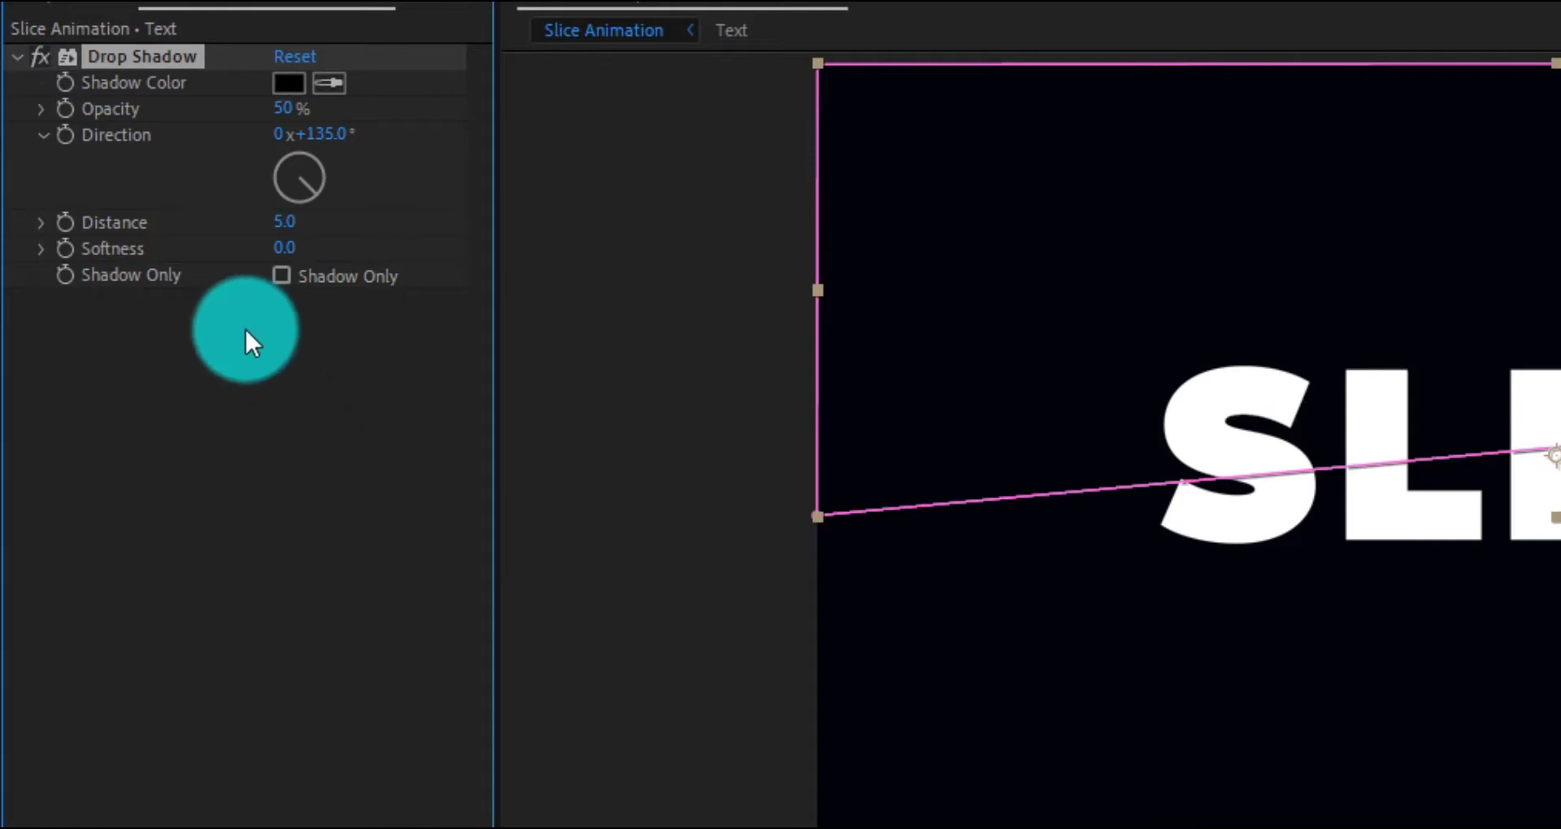
# Try a Drop Shadow distance of 35 and softness of 79 on the upper-half Text layer.
pyautogui.click(286, 235)
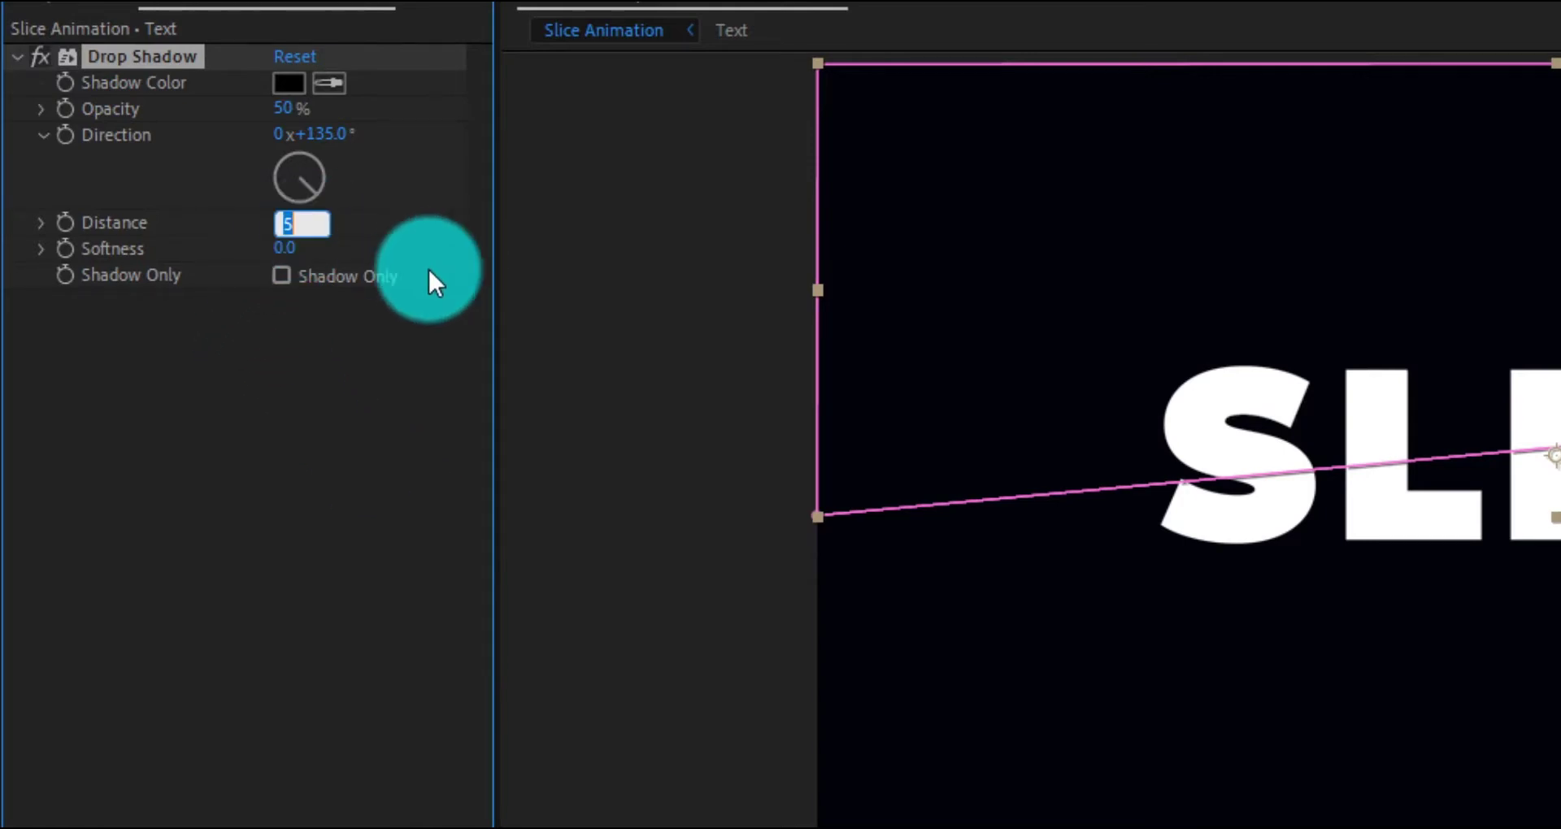
pyautogui.write('50')
pyautogui.press('Return')
pyautogui.moveTo(275, 224); pyautogui.dragTo(413, 247)
# Set the Drop Shadow to 65% opacity, distance 27, softness 84 and a direction of about 189°.
pyautogui.click(285, 108)
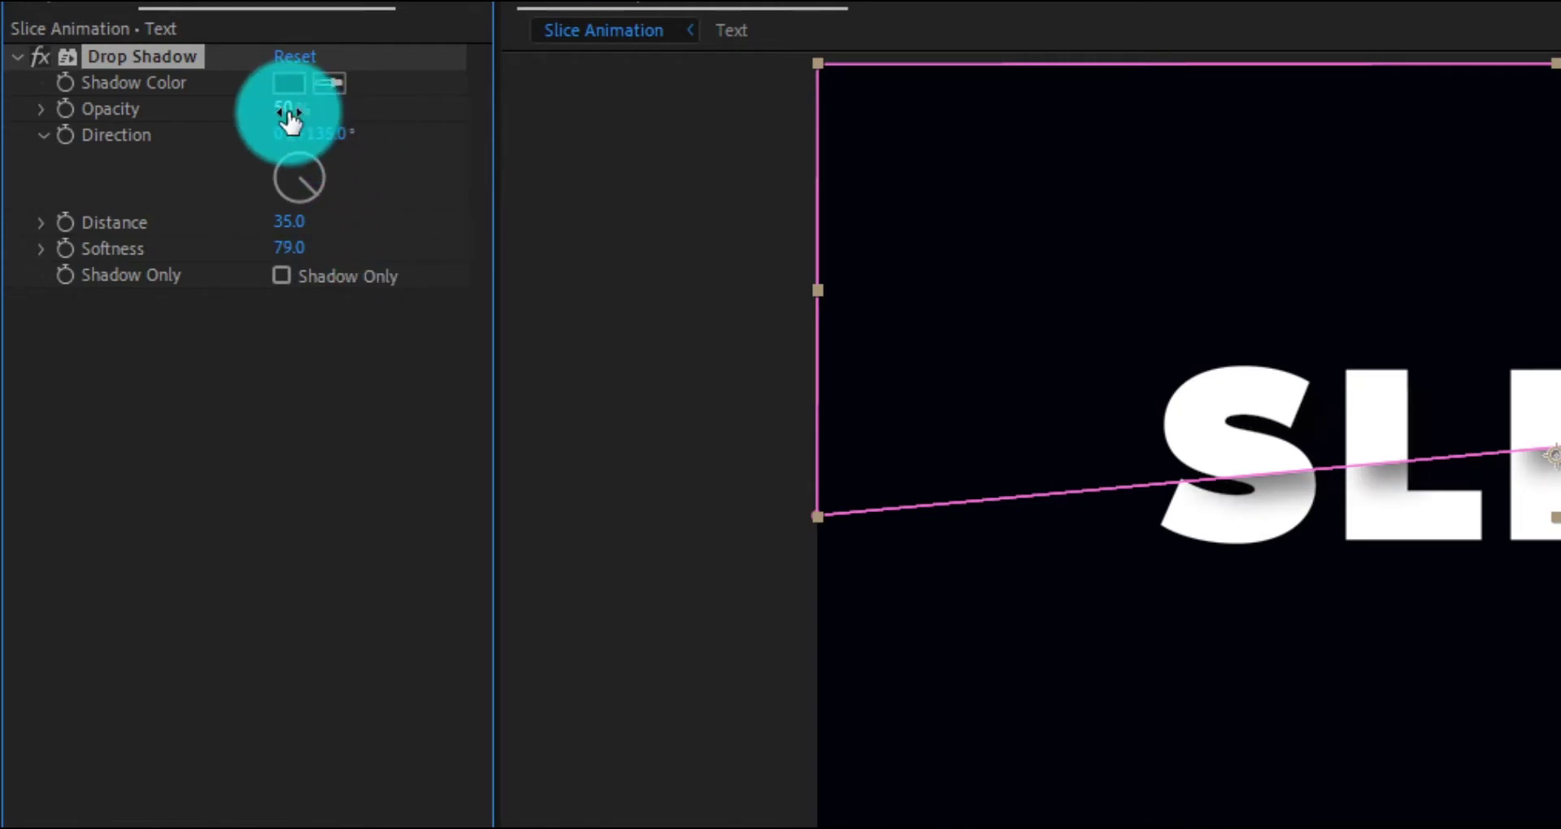
pyautogui.write('65')
pyautogui.press('Return')
pyautogui.click(292, 234)
pyautogui.write('27')
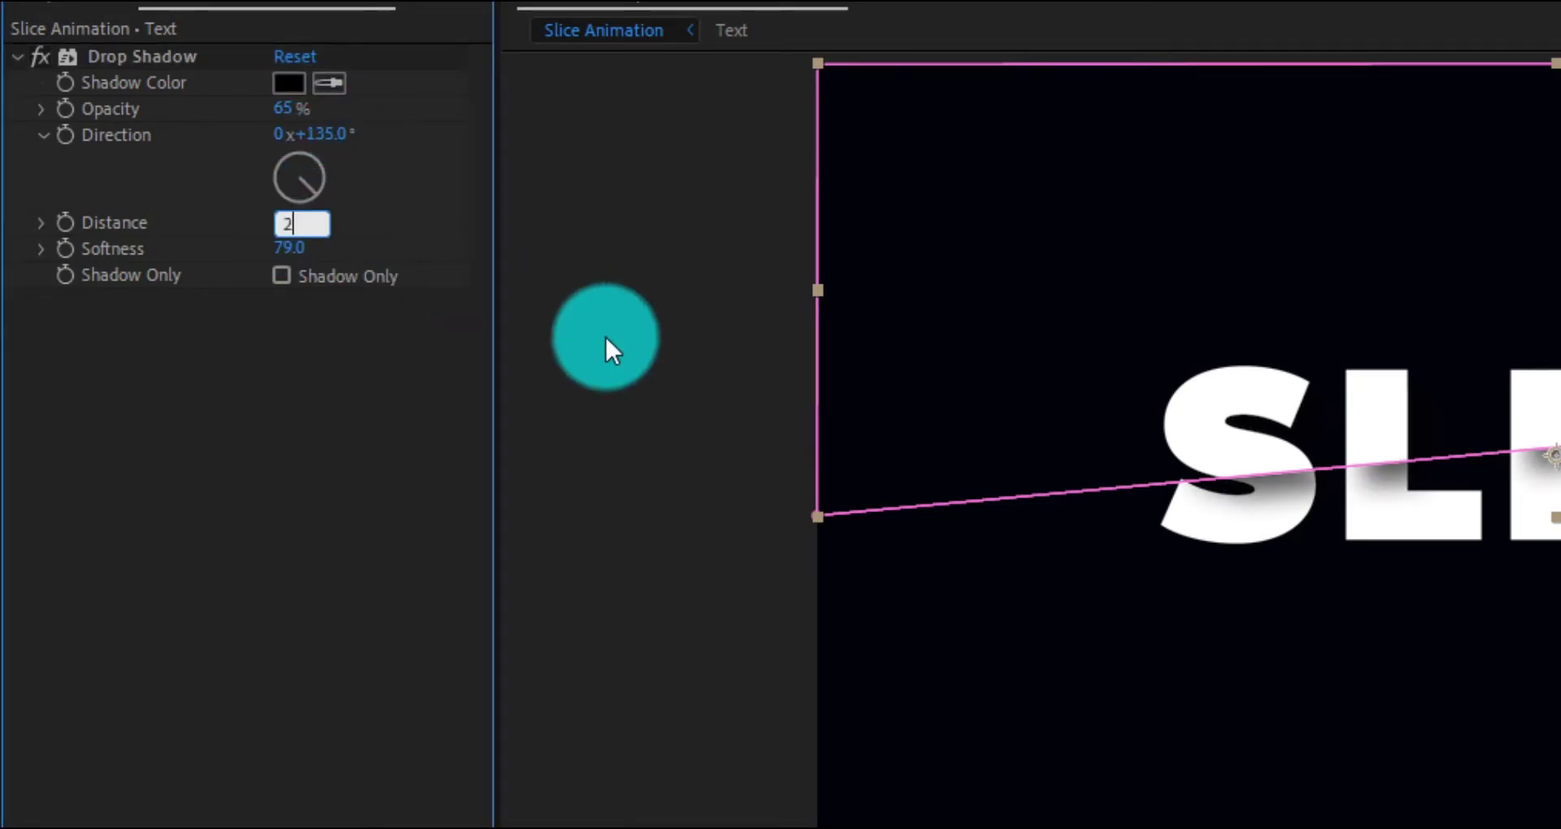
pyautogui.press('Return')
pyautogui.press('Tab')
pyautogui.write('84')
pyautogui.press('Return')
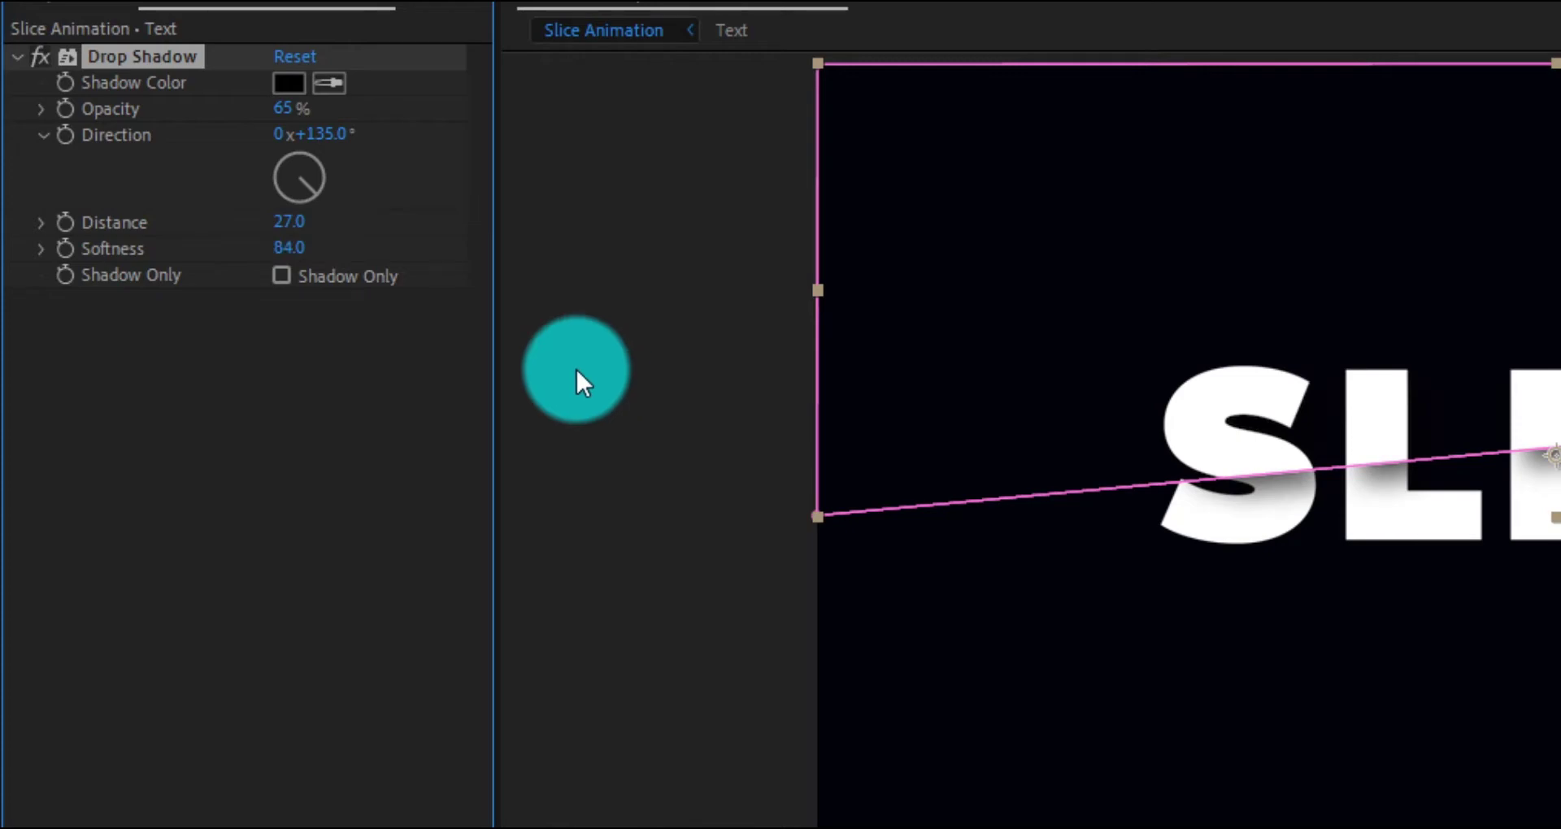
pyautogui.click(314, 192)
pyautogui.moveTo(314, 195); pyautogui.dragTo(293, 208)
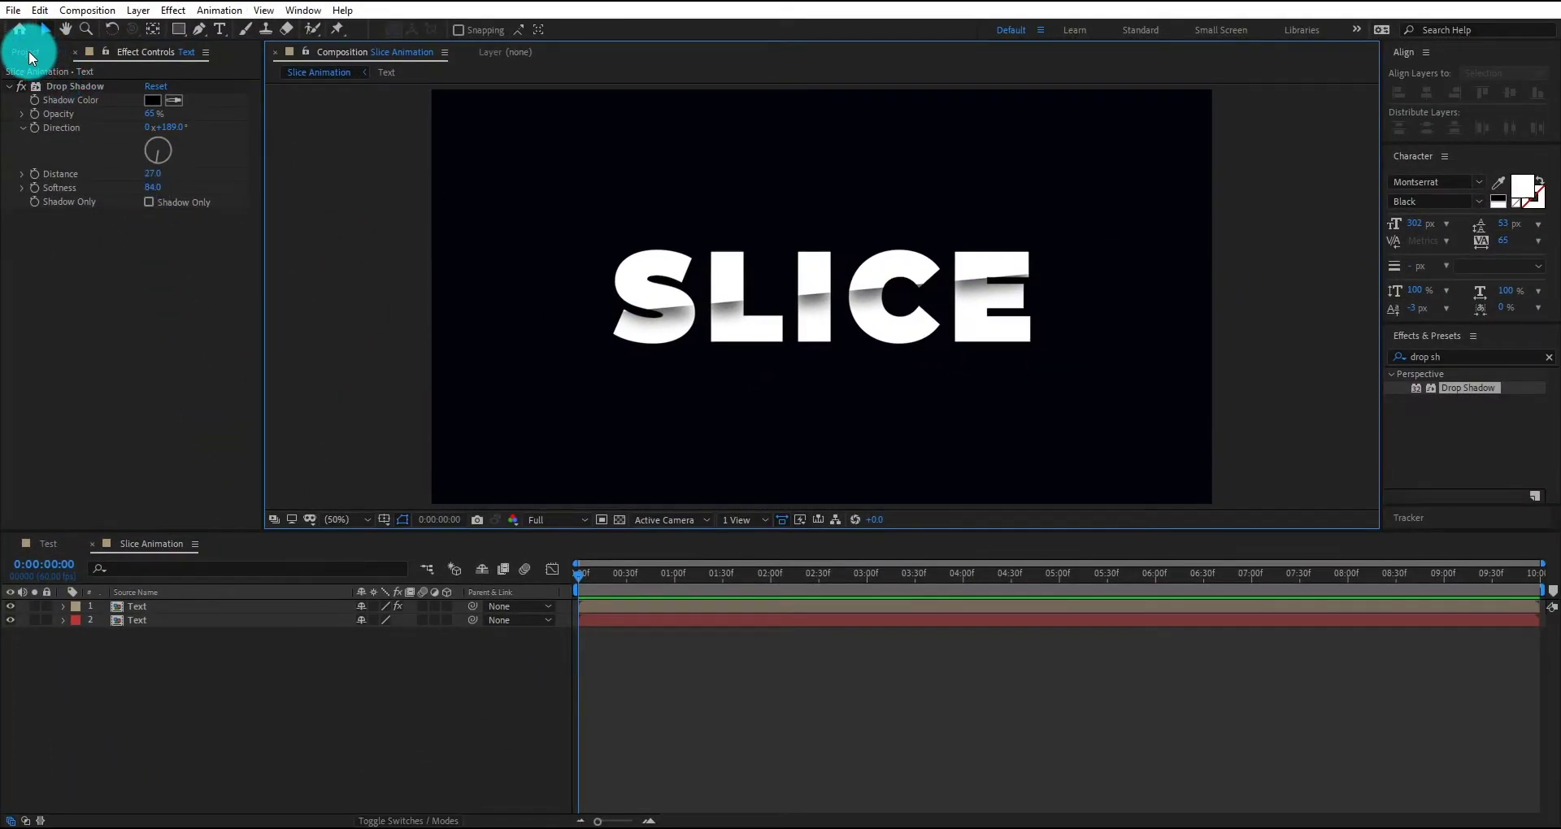
# Add another copy of the Text composition above the two masked layers in the Slice Animation timeline.
pyautogui.click(27, 51)
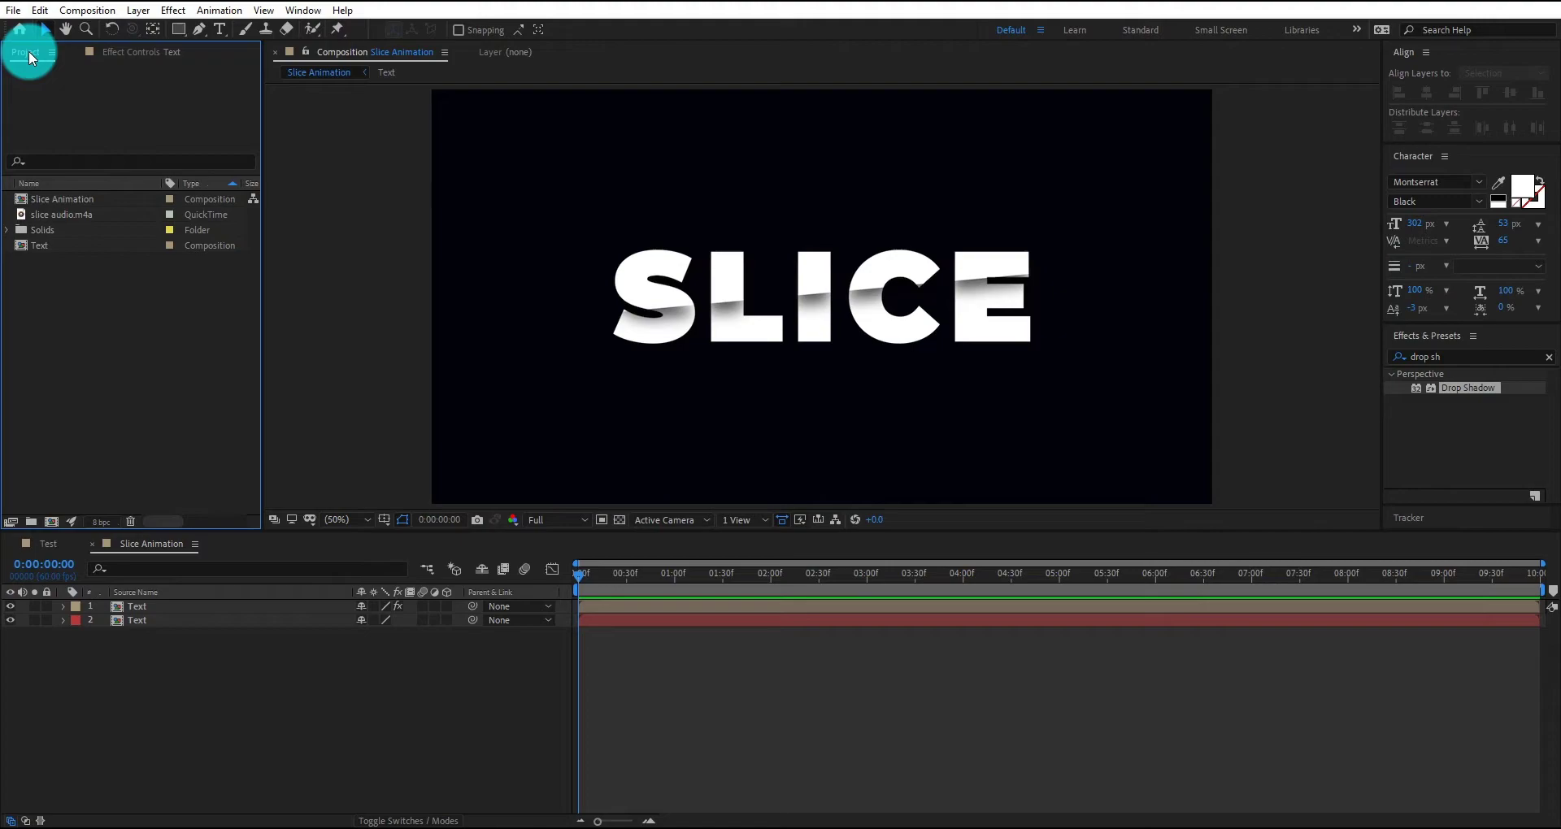
pyautogui.click(50, 251)
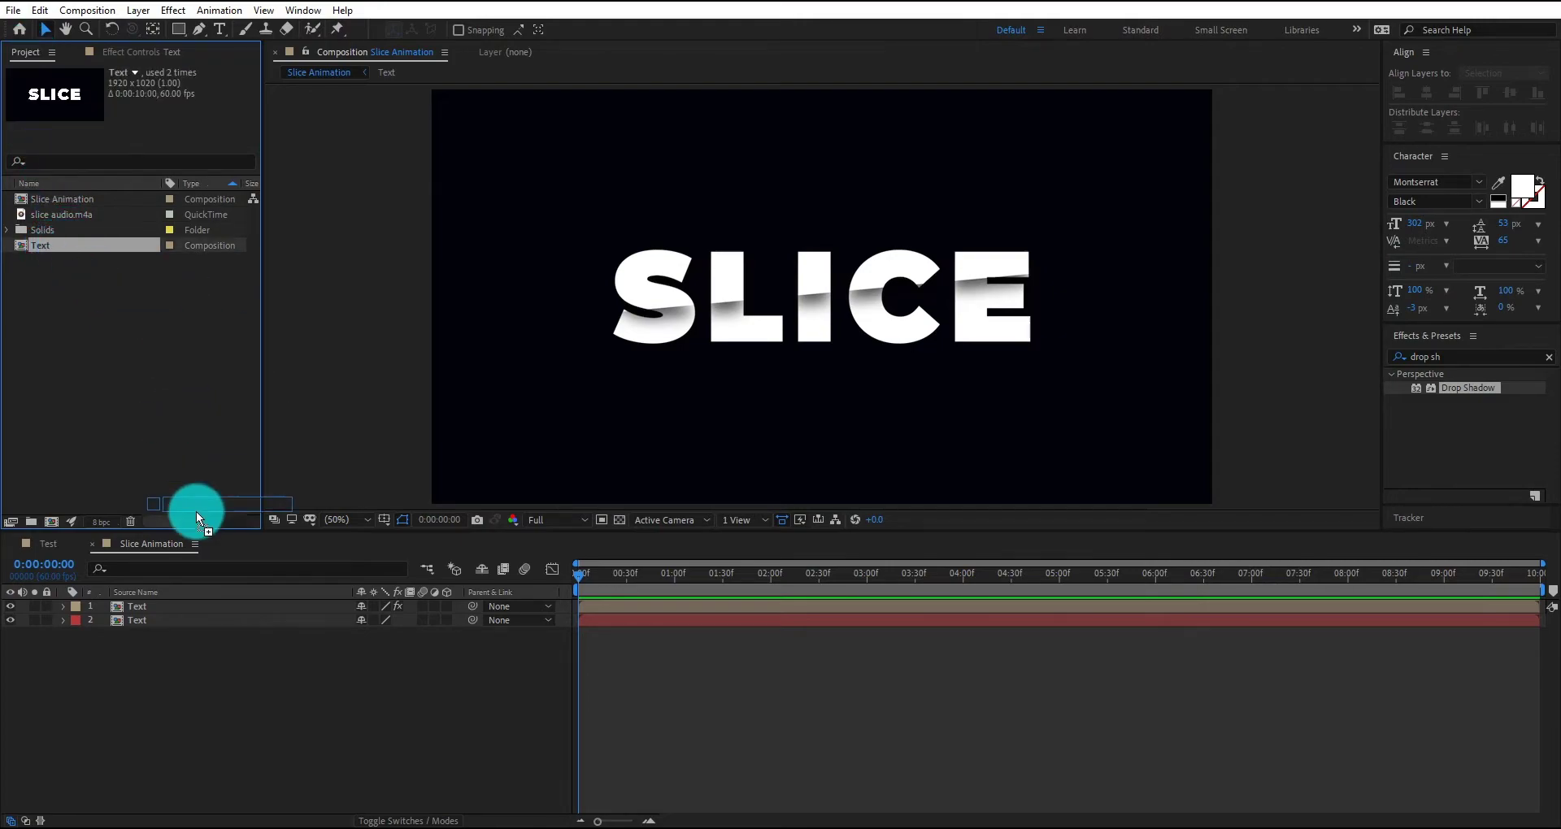
pyautogui.moveTo(197, 588); pyautogui.dragTo(197, 603)
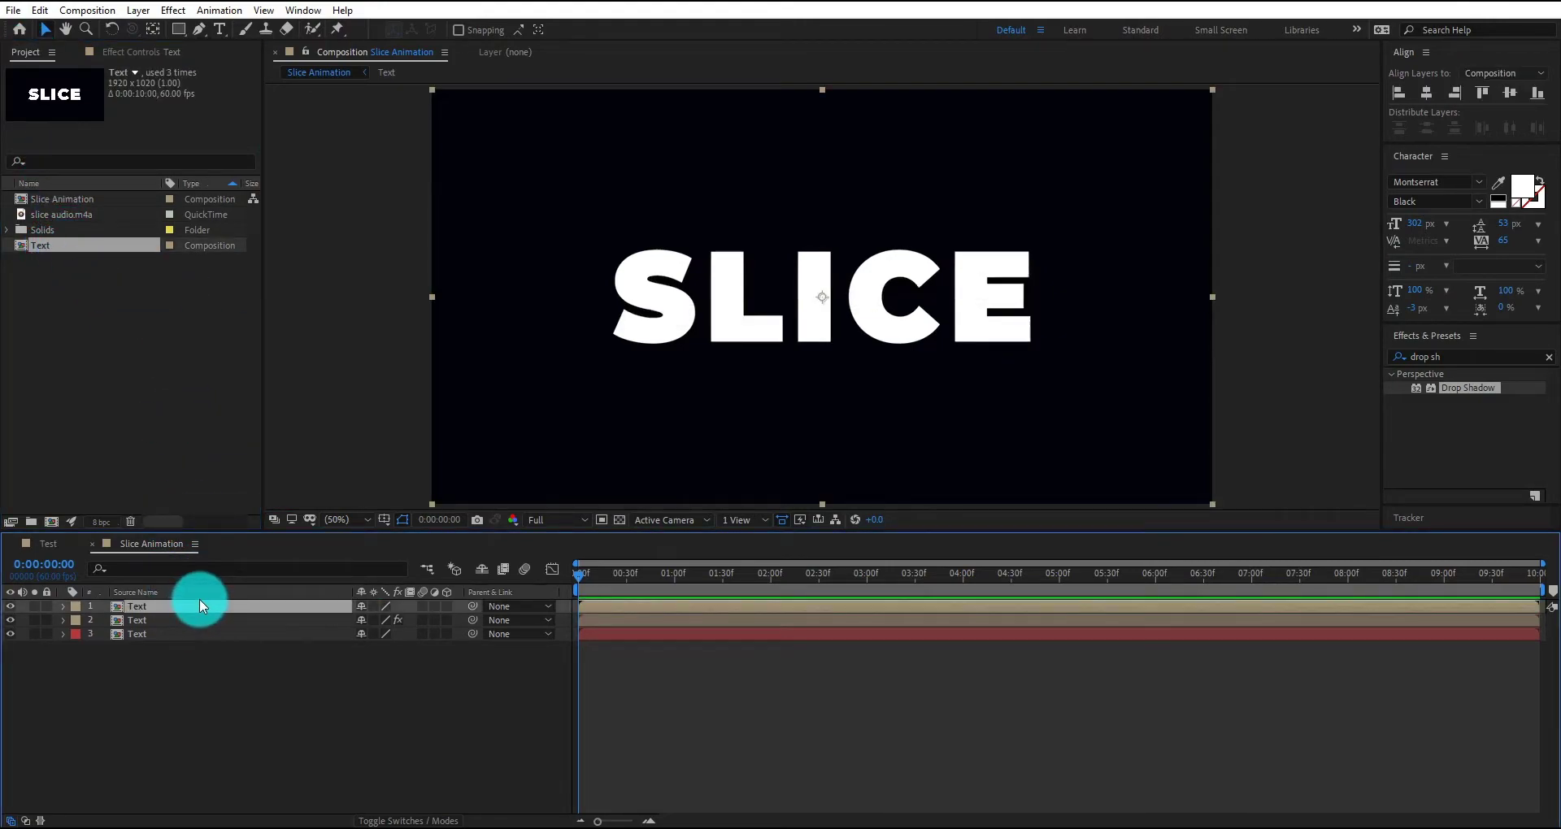
# Apply the Linear Wipe animation preset to the new top Text layer at 0:00:00:30.
pyautogui.click(626, 574)
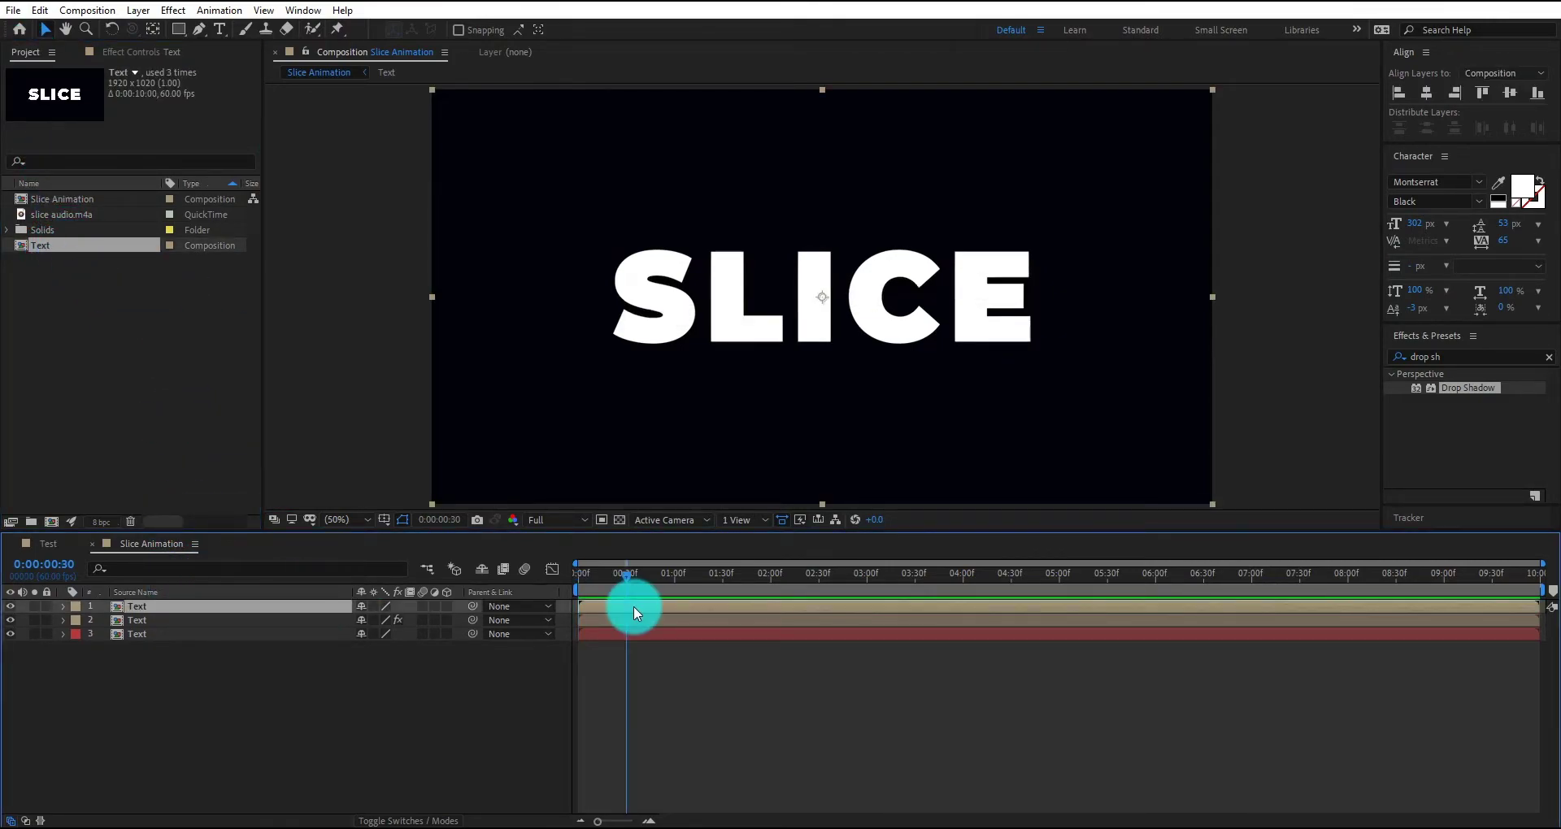
pyautogui.click(1480, 356)
pyautogui.write('linear')
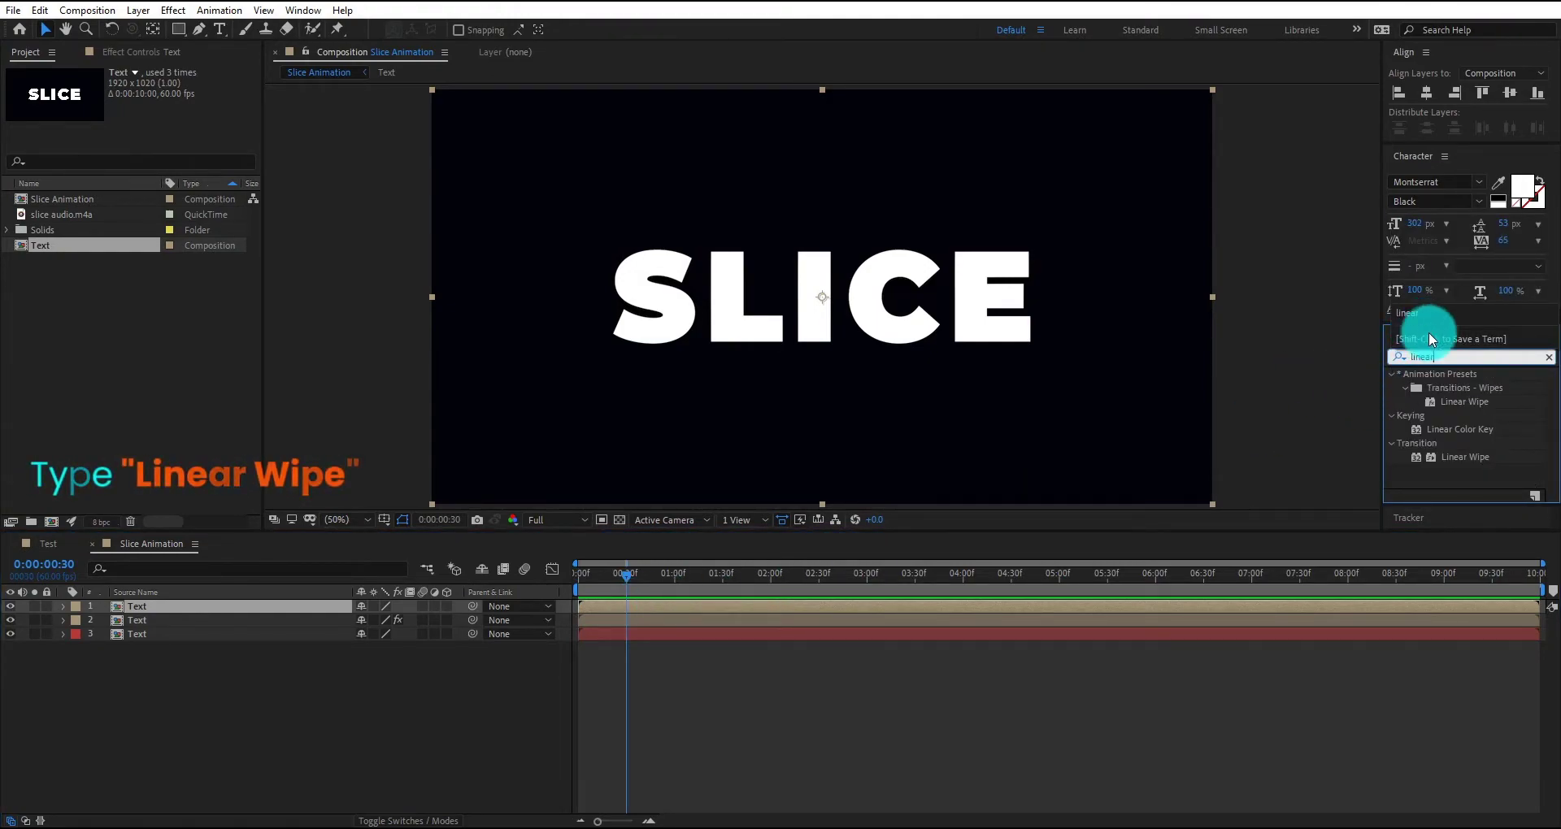
pyautogui.click(1482, 401)
pyautogui.doubleClick(1477, 402)
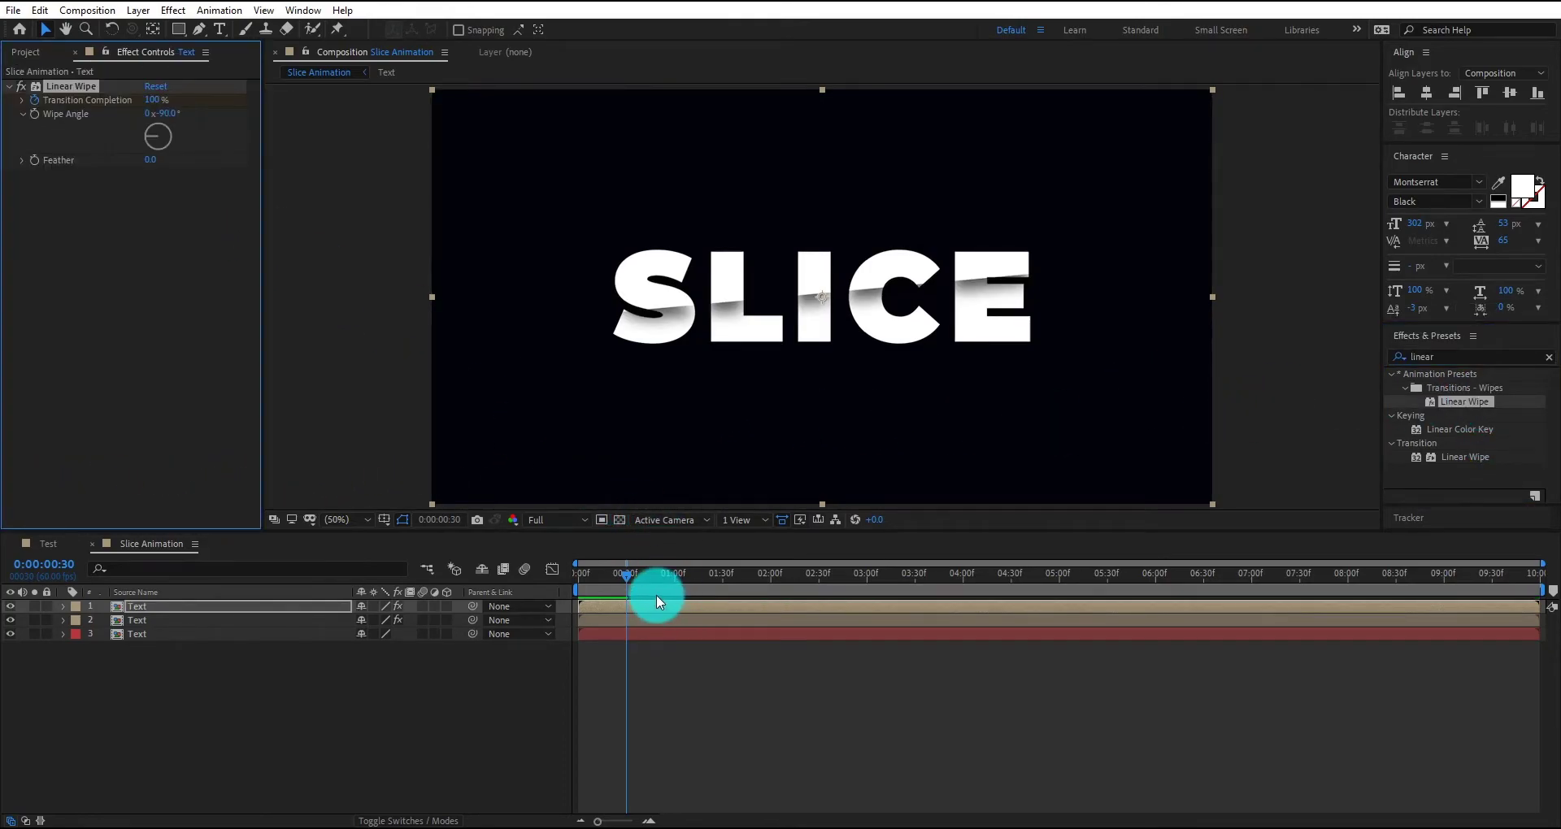
# Set the Linear Wipe angle to 90° and its Transition Completion to 0% at 0:00:00:30.
pyautogui.click(167, 114)
pyautogui.write('90')
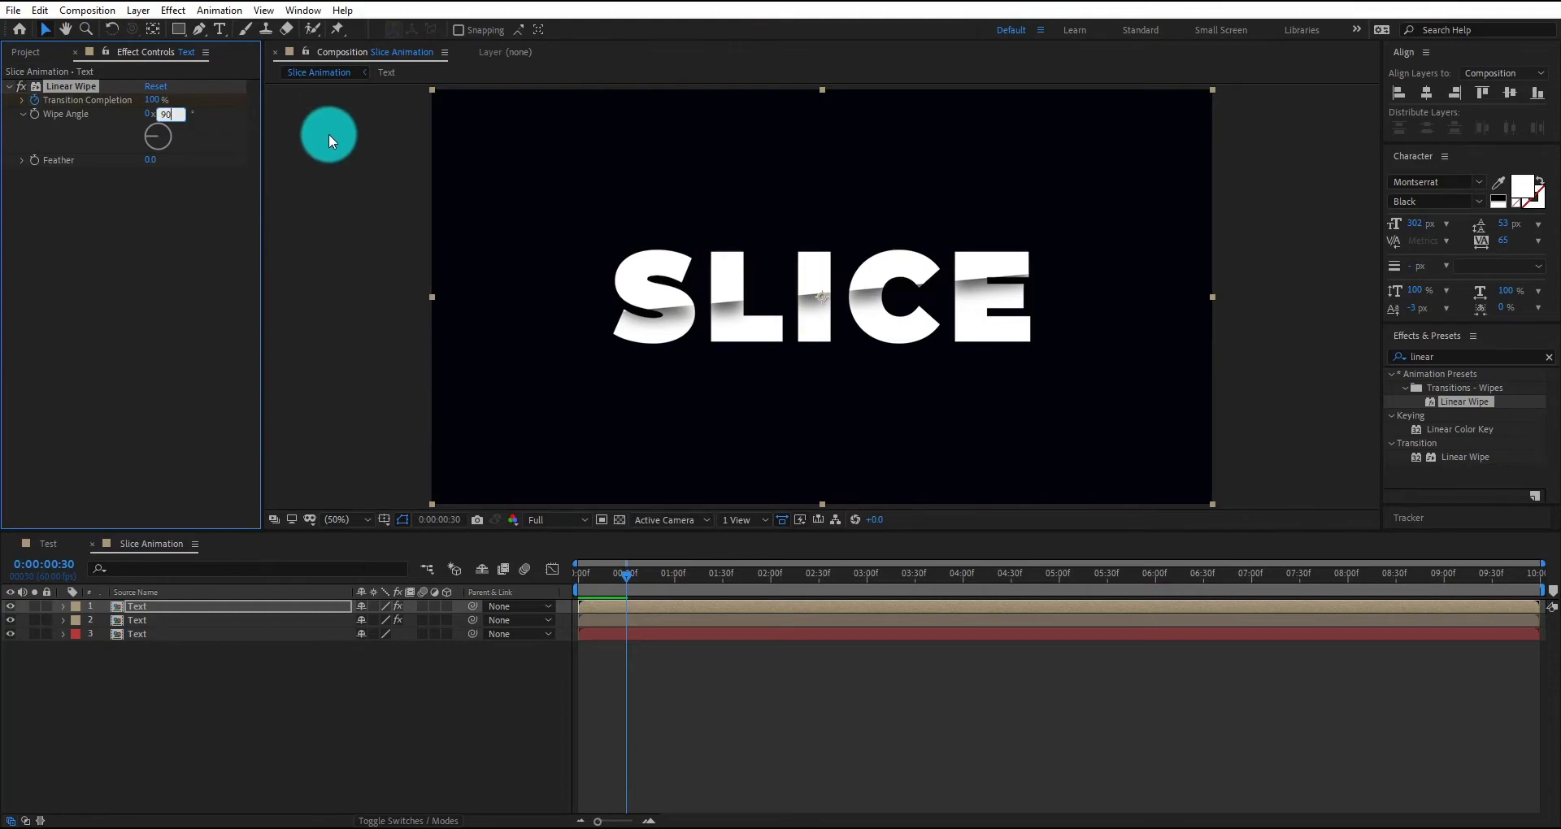
pyautogui.press('Return')
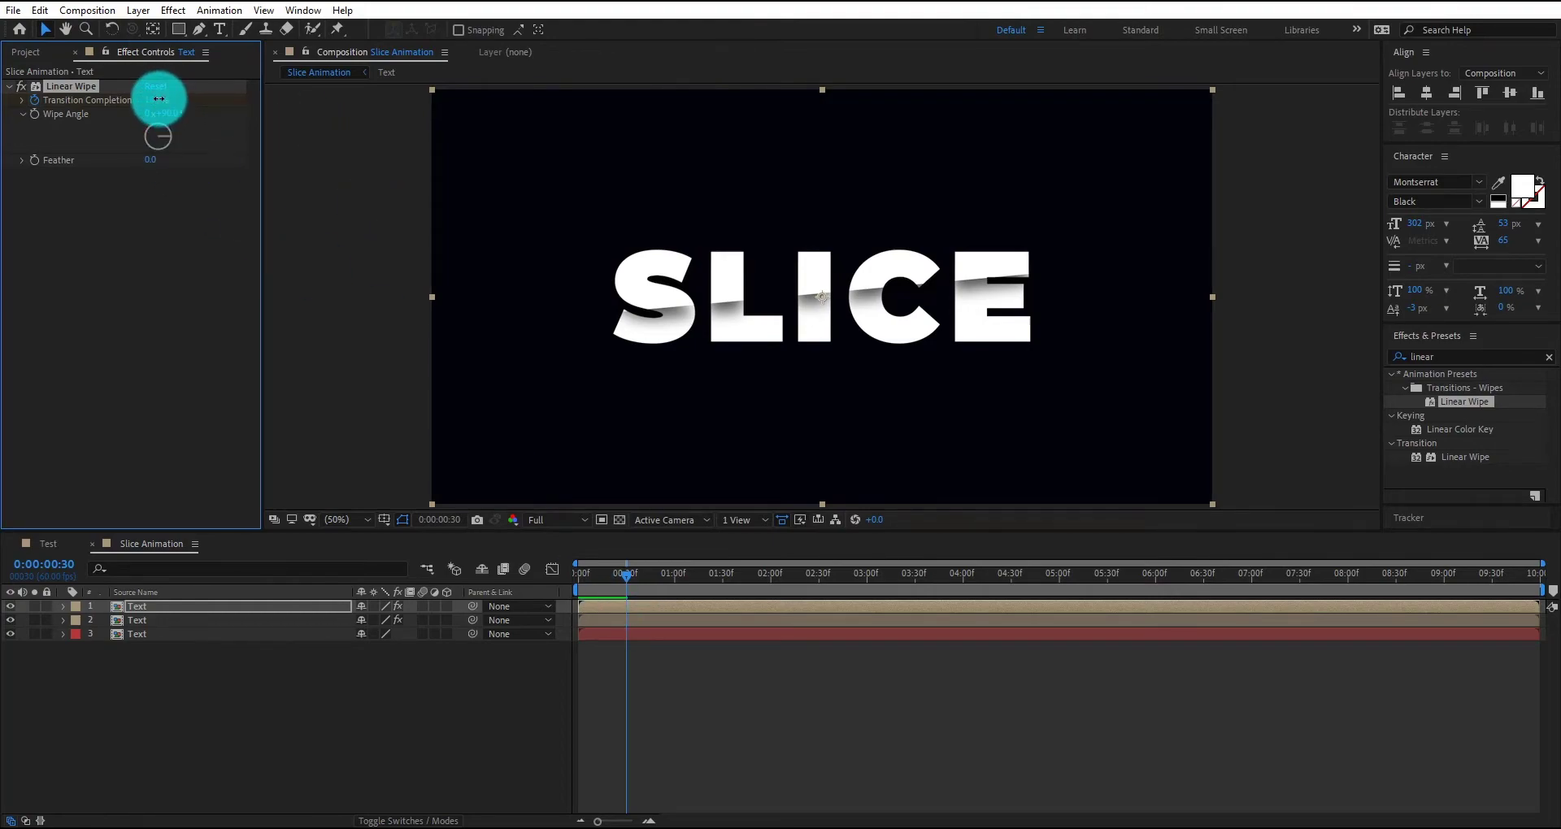
pyautogui.write('0')
pyautogui.press('Return')
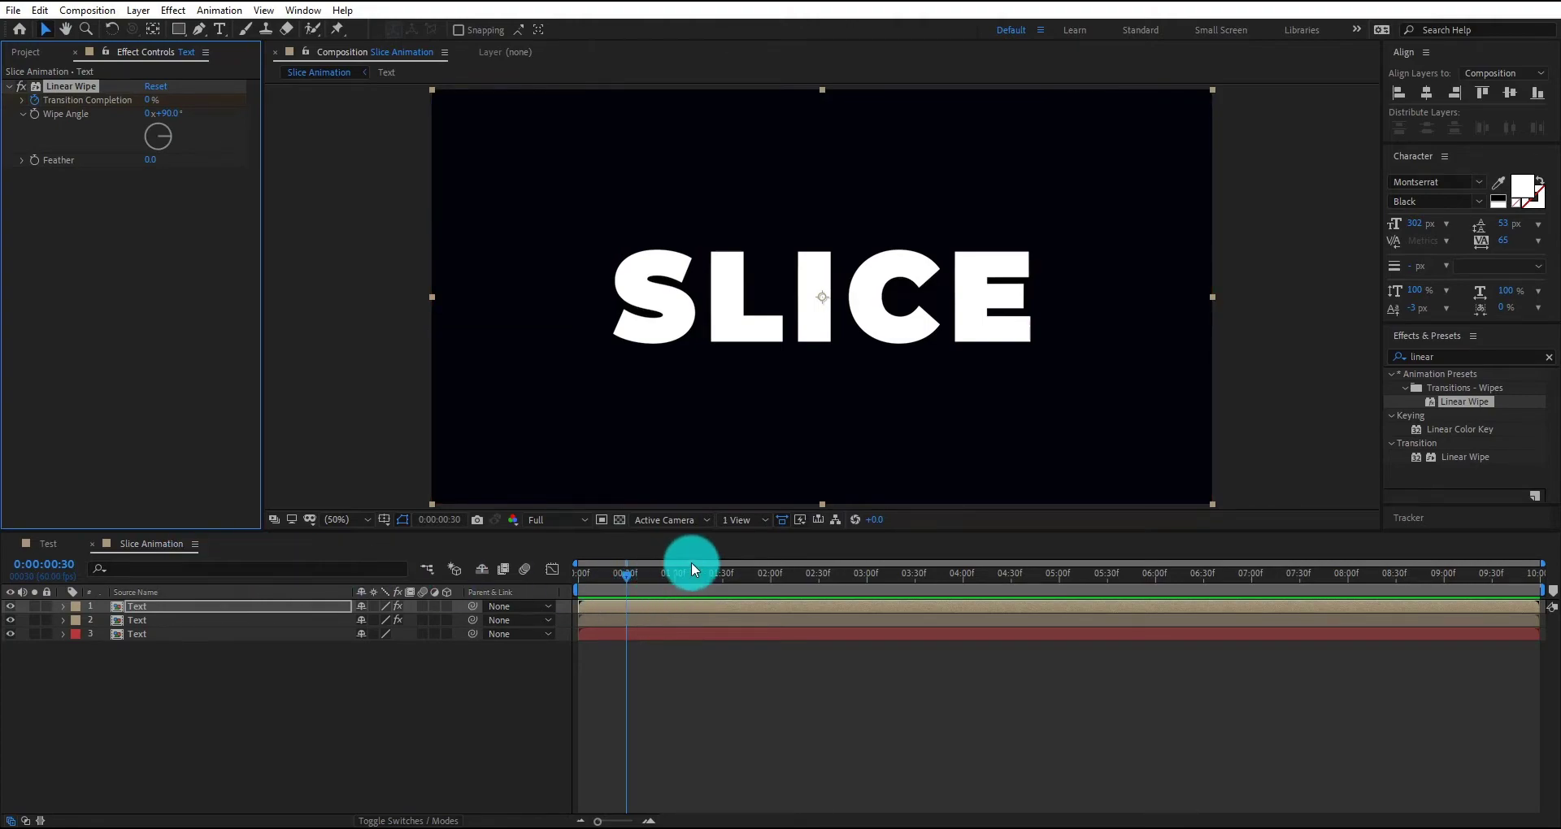
# Keyframe the top Text layer's Linear Wipe Transition Completion at 100% at 0:00:01:09.
pyautogui.moveTo(1540, 563); pyautogui.dragTo(1052, 563)
pyautogui.click(777, 582)
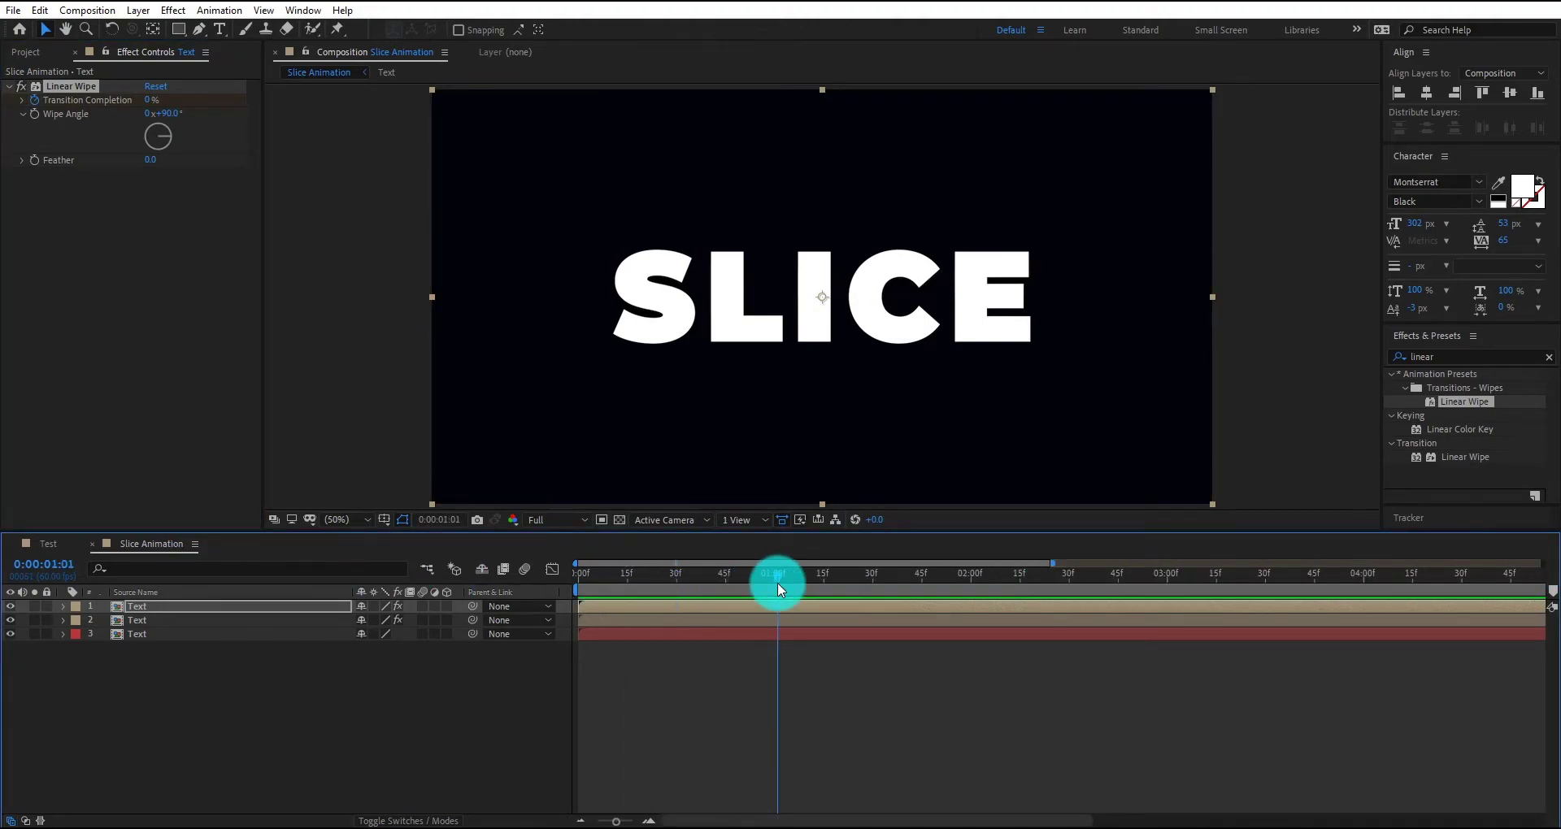
pyautogui.moveTo(777, 582); pyautogui.dragTo(804, 585)
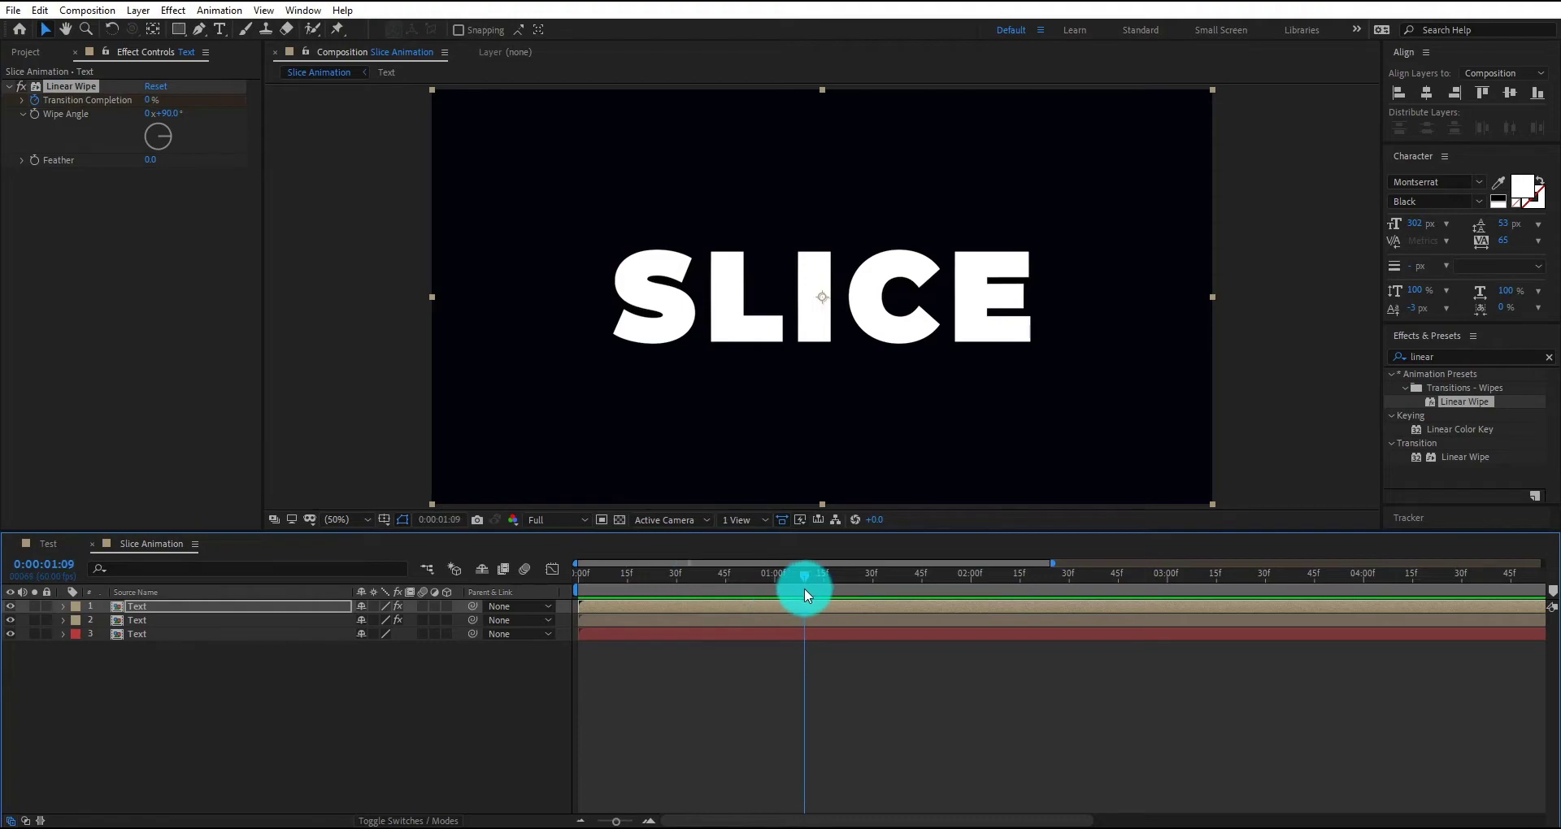
pyautogui.click(300, 159)
pyautogui.moveTo(150, 99); pyautogui.dragTo(571, 518)
# Reveal the top Text layer's Transition Completion keyframes and apply Easy Ease to both of them.
pyautogui.click(207, 603)
pyautogui.press('u')
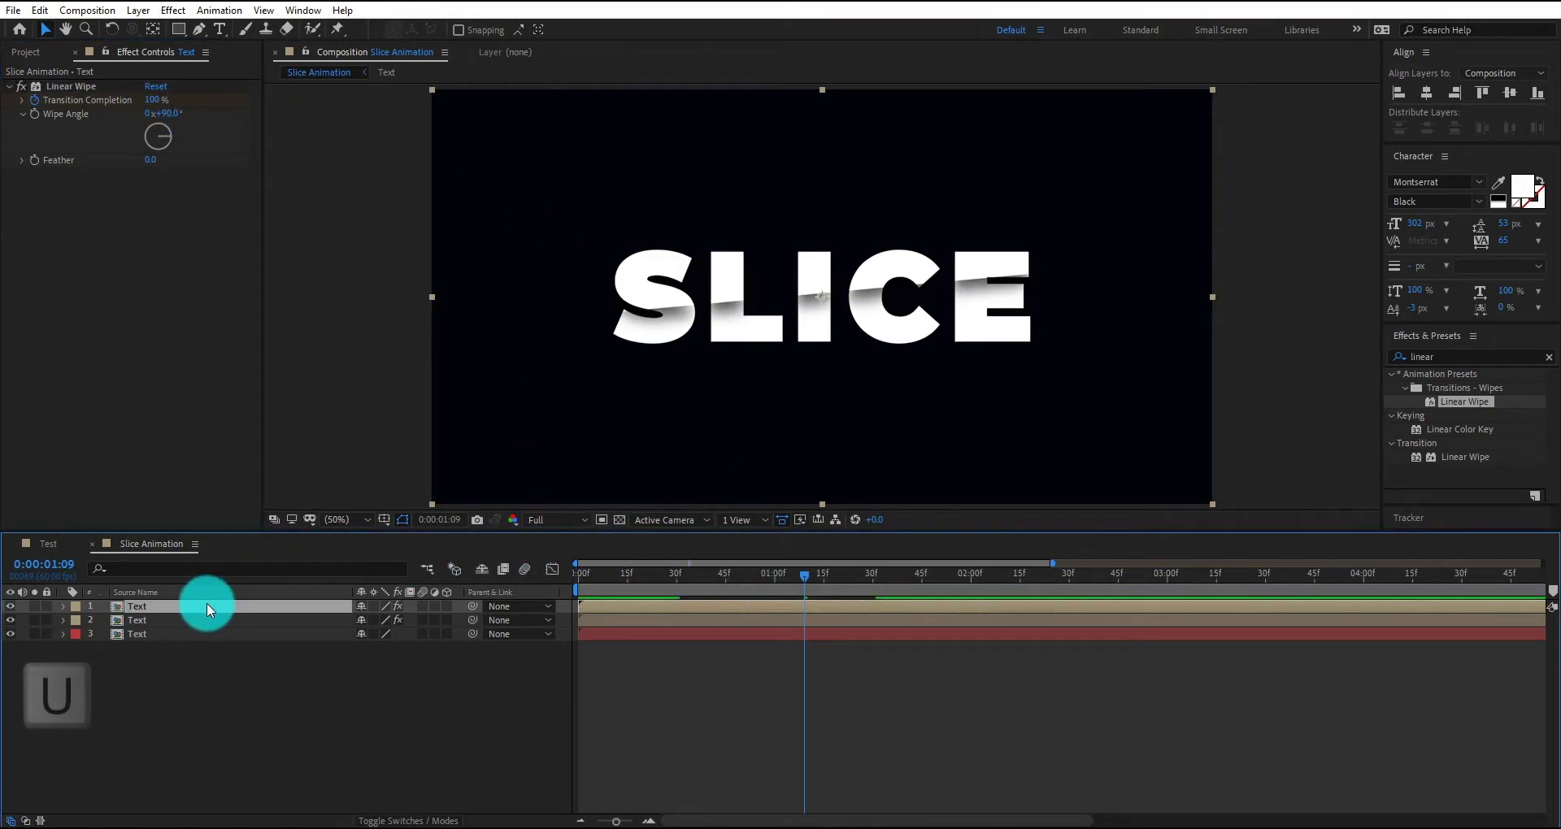
pyautogui.moveTo(807, 571); pyautogui.dragTo(665, 630)
pyautogui.click(869, 634)
pyautogui.click(846, 746)
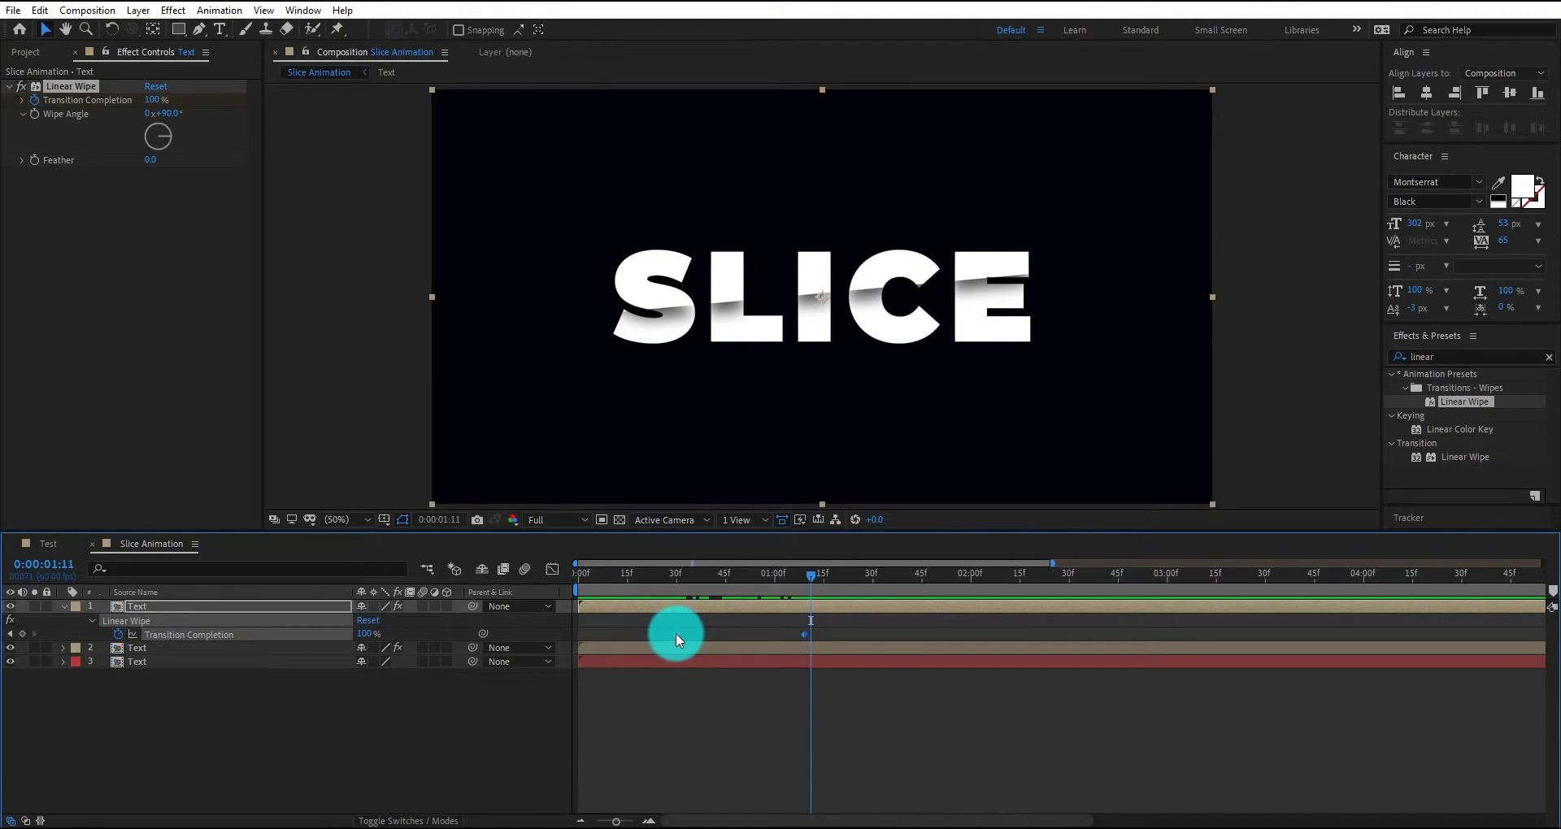
pyautogui.rightClick(676, 633)
pyautogui.moveTo(732, 621)
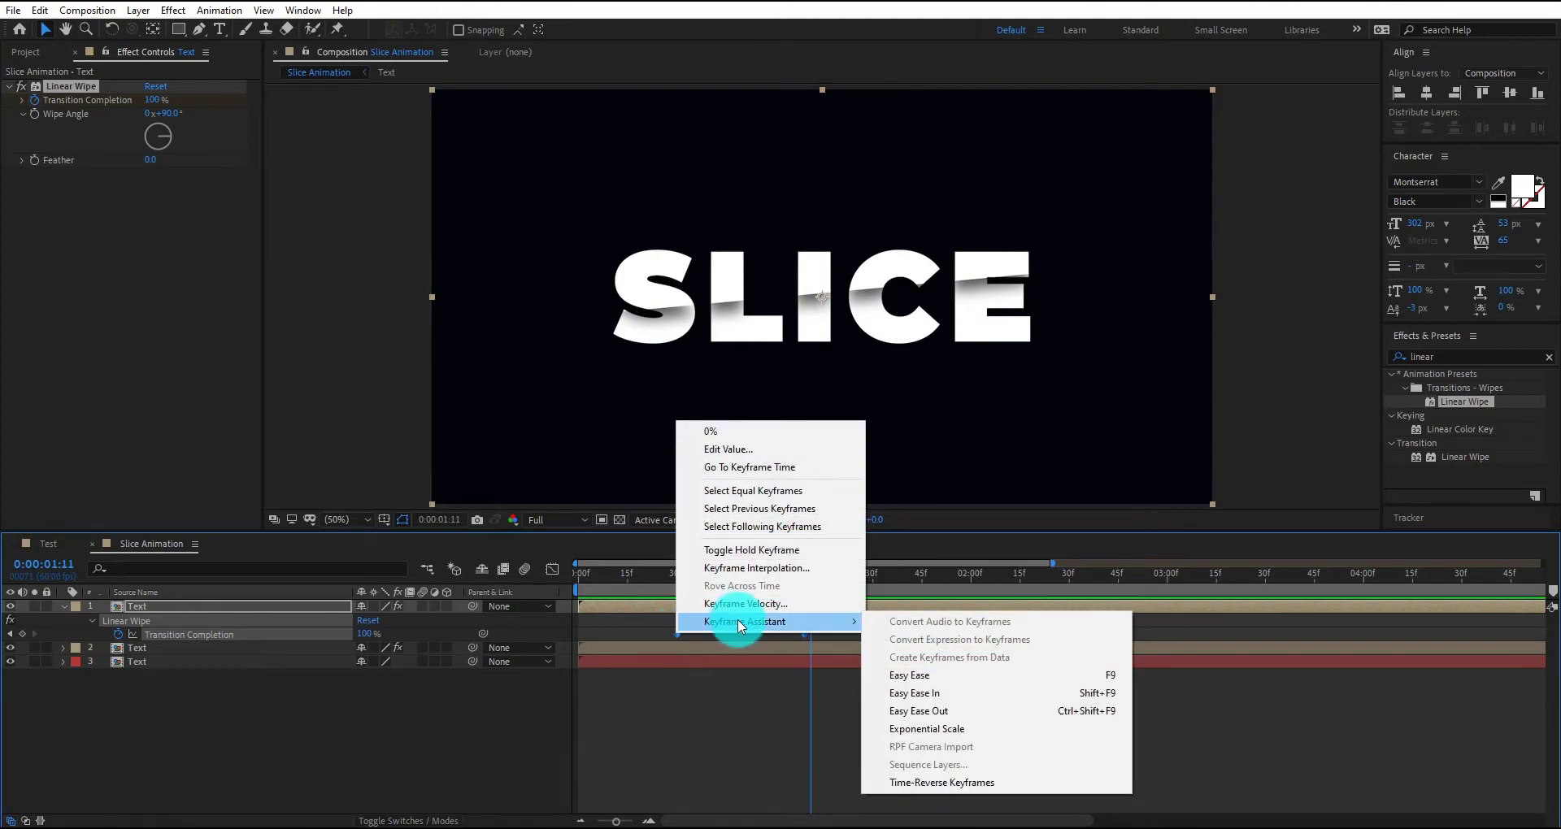
pyautogui.click(894, 679)
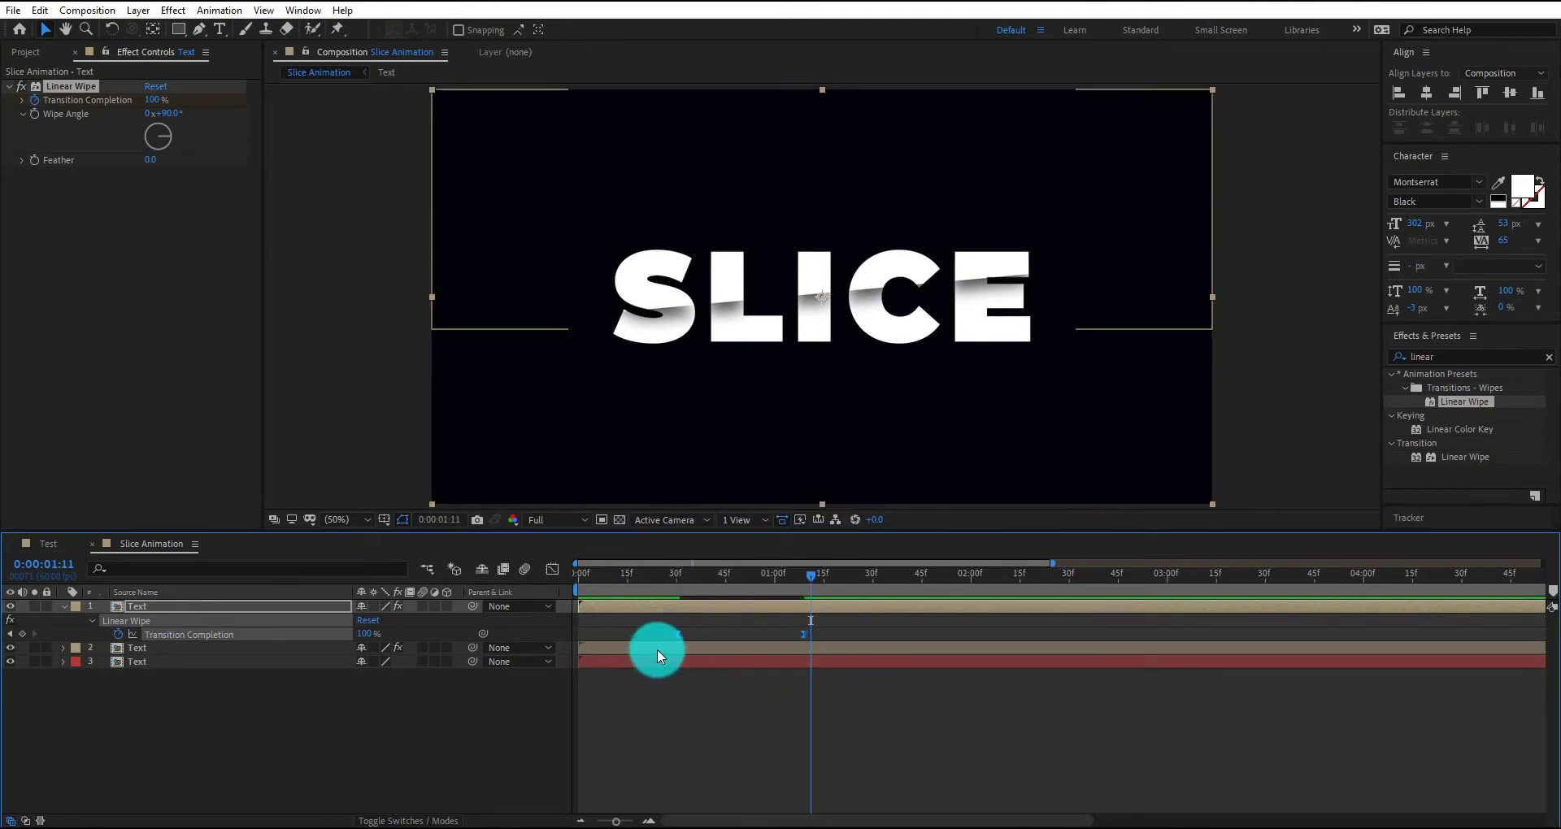
# Reshape the Transition Completion speed graph into a sharp central peak by pulling both keyframes' influence handles toward the middle.
pyautogui.click(553, 570)
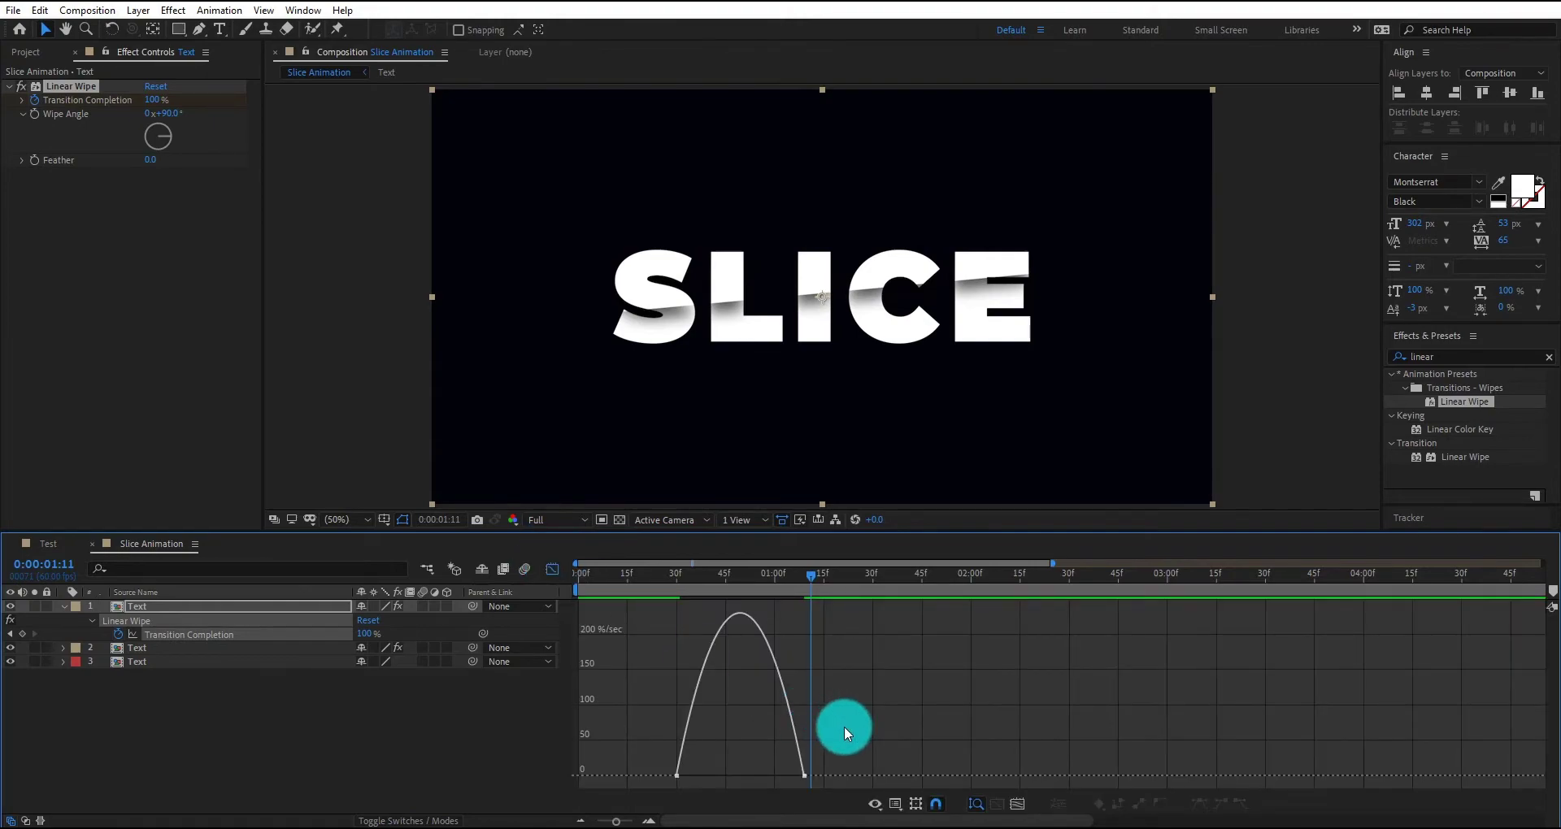
pyautogui.rightClick(843, 690)
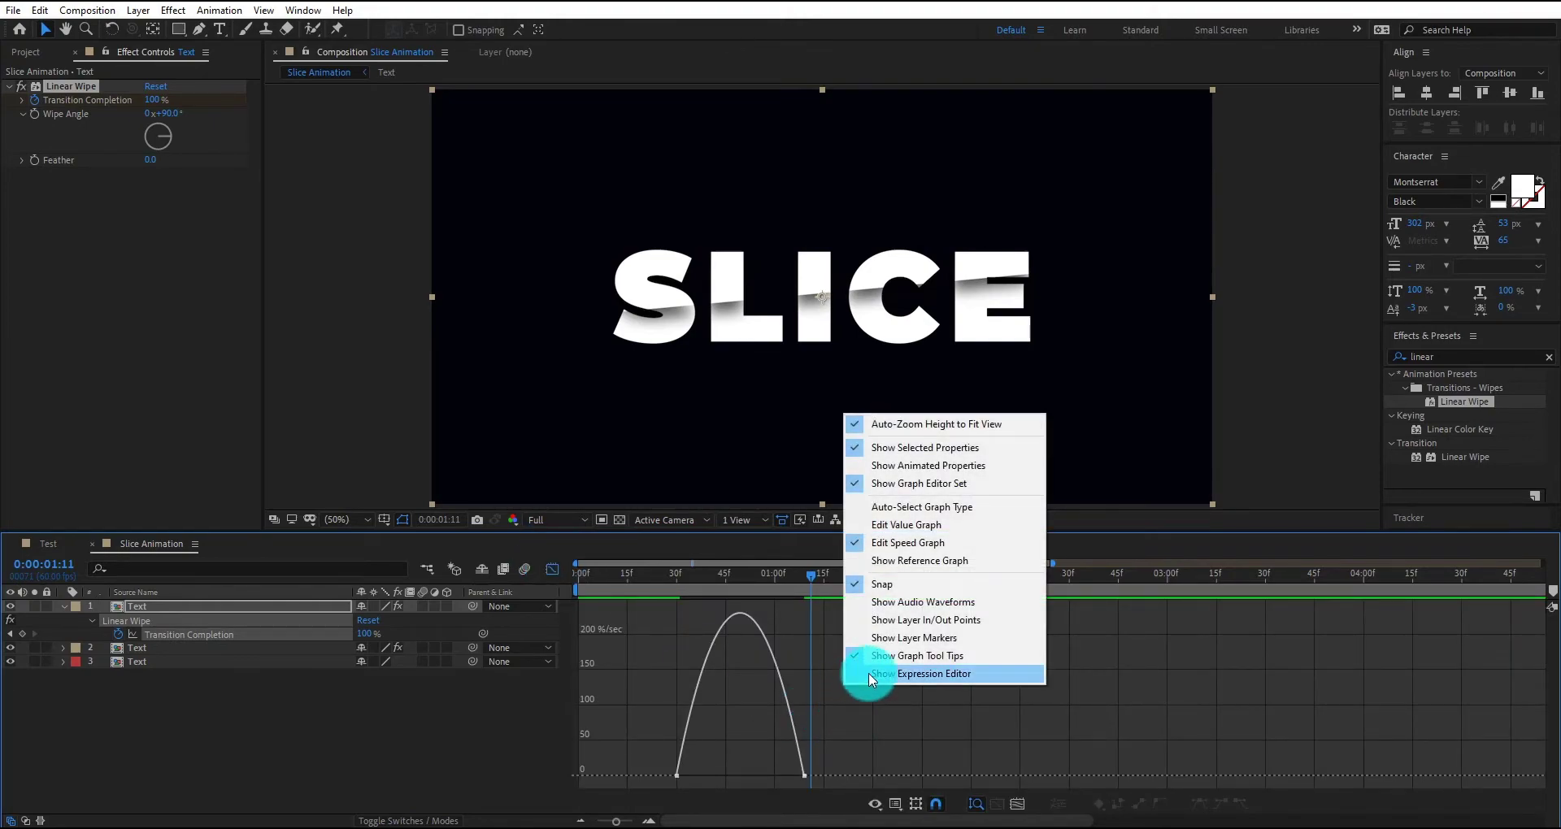
pyautogui.click(913, 546)
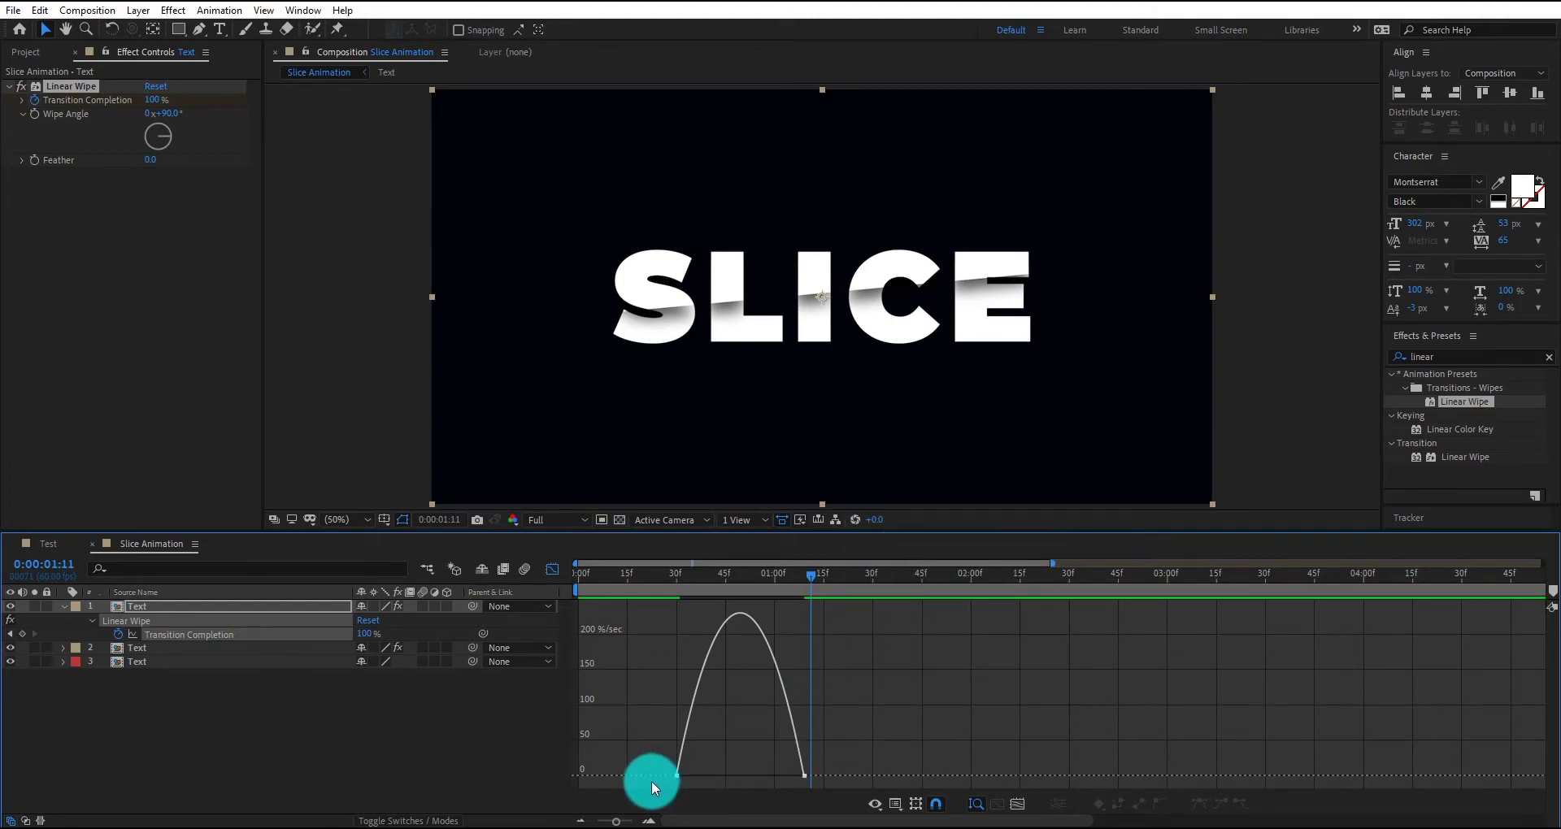
pyautogui.moveTo(651, 762); pyautogui.dragTo(745, 777)
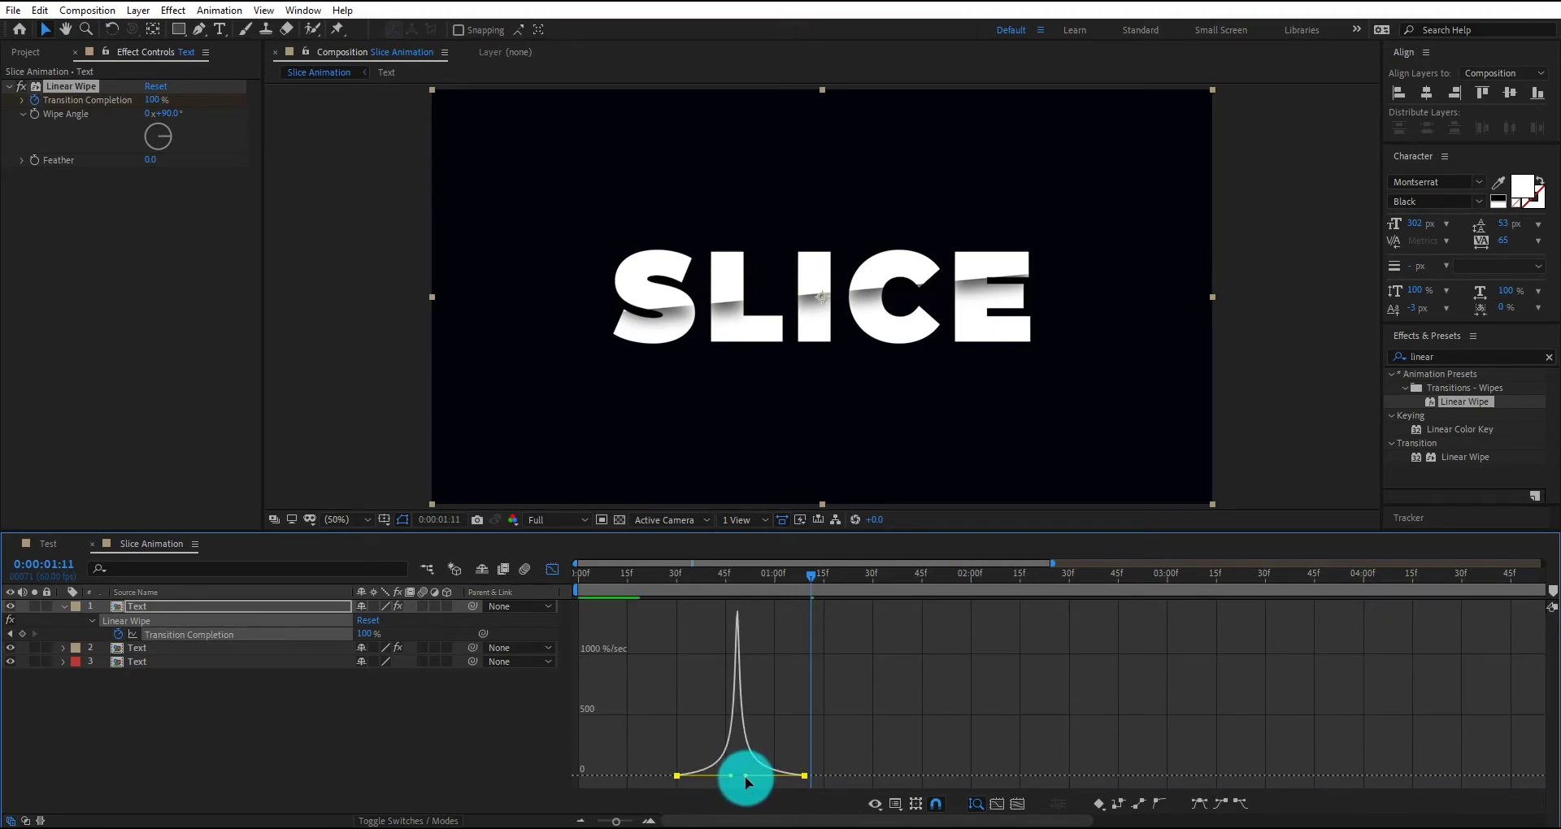
# Preview the eased Linear Wipe from just before its first keyframe.
pyautogui.moveTo(716, 574); pyautogui.dragTo(671, 602)
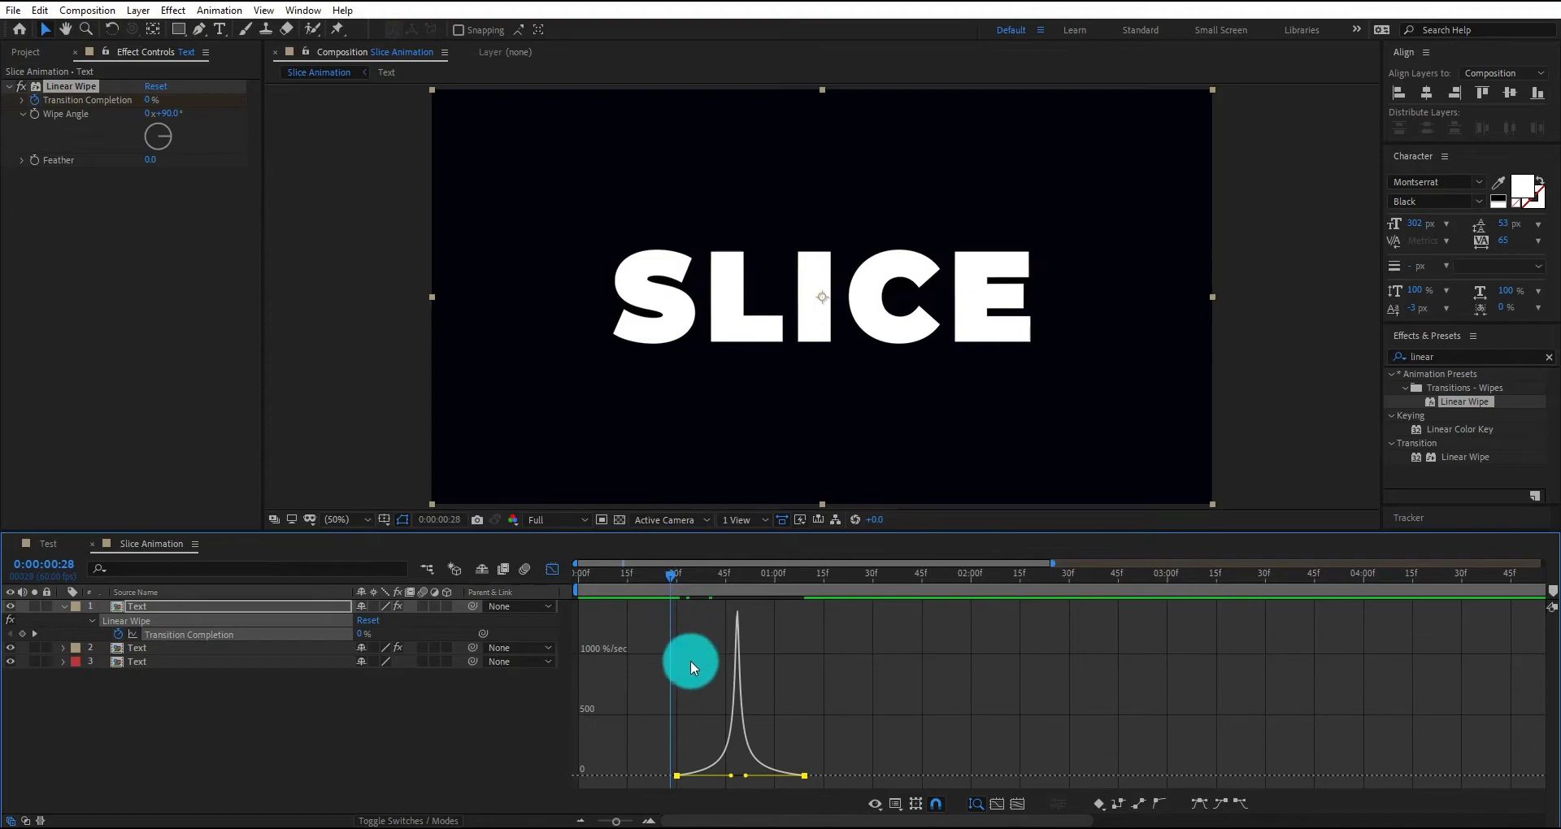
pyautogui.press('space')
pyautogui.click(660, 577)
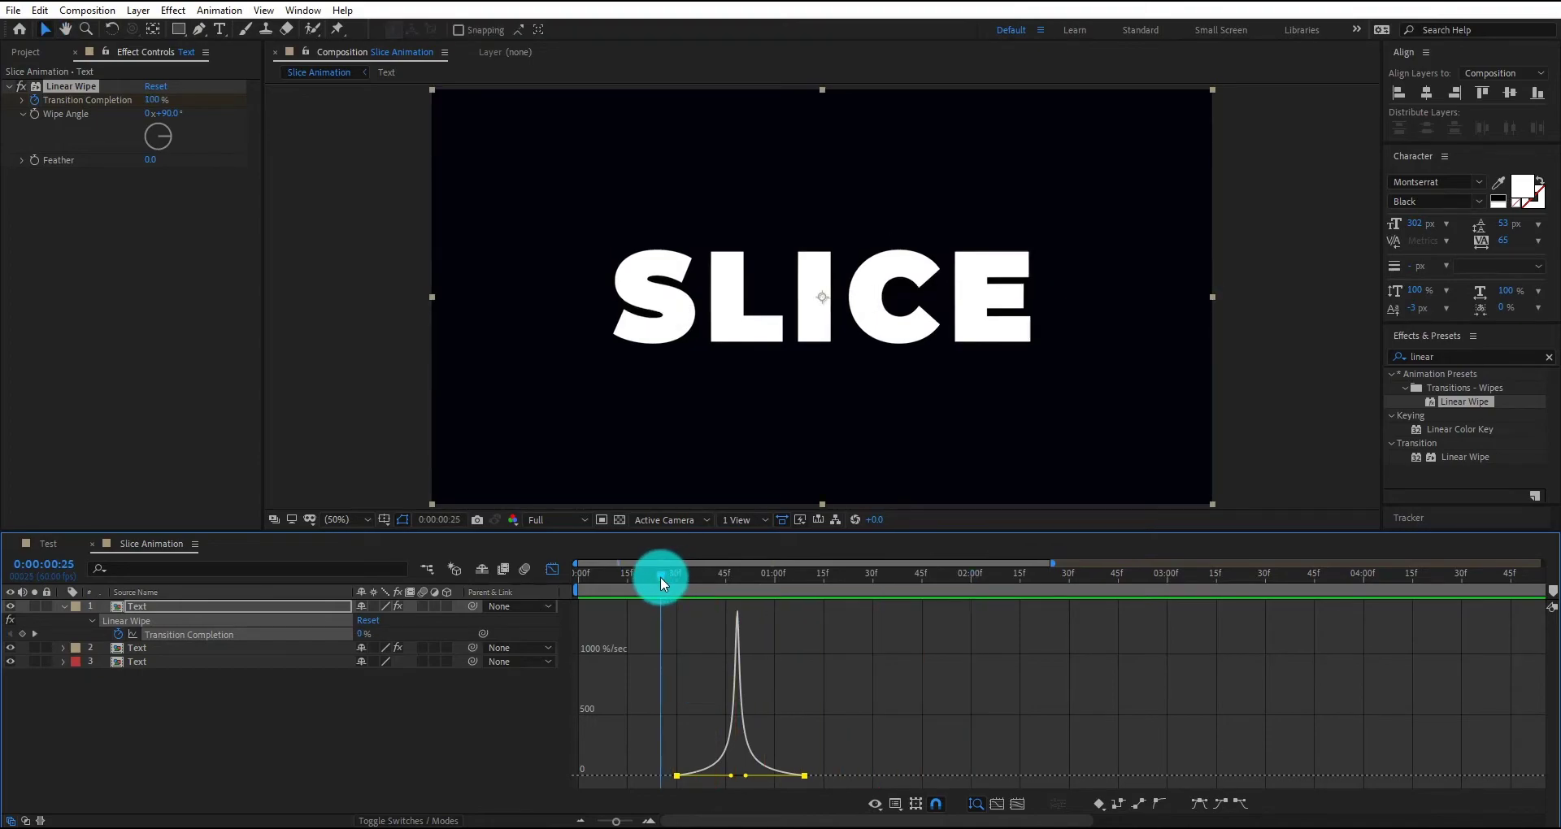
# Move the top Text layer's last Transition Completion keyframe to 0:00:01:15 and scrub through the wipe.
pyautogui.press('space')
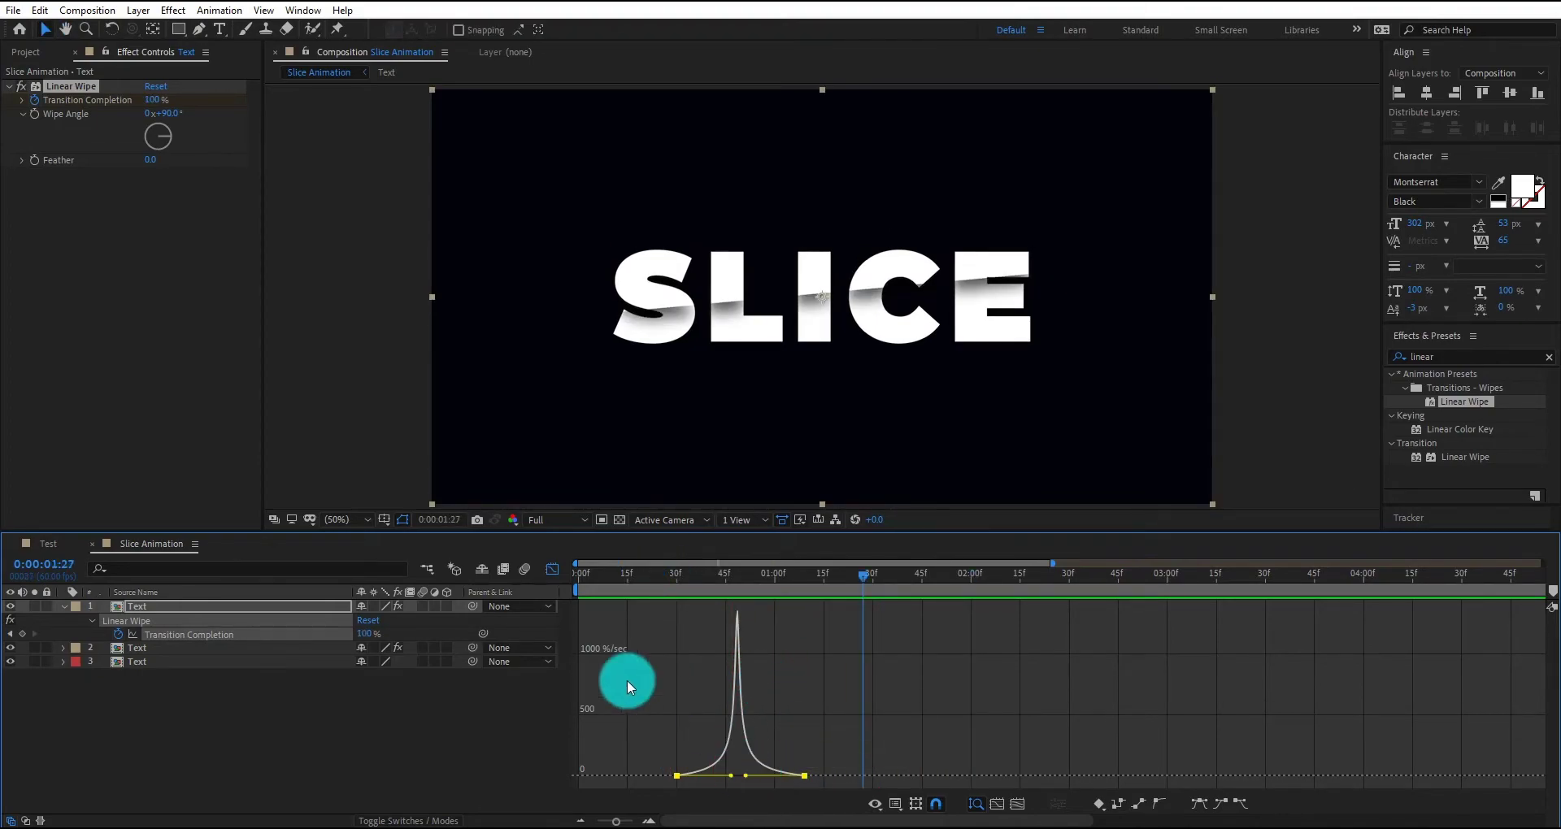
pyautogui.click(551, 569)
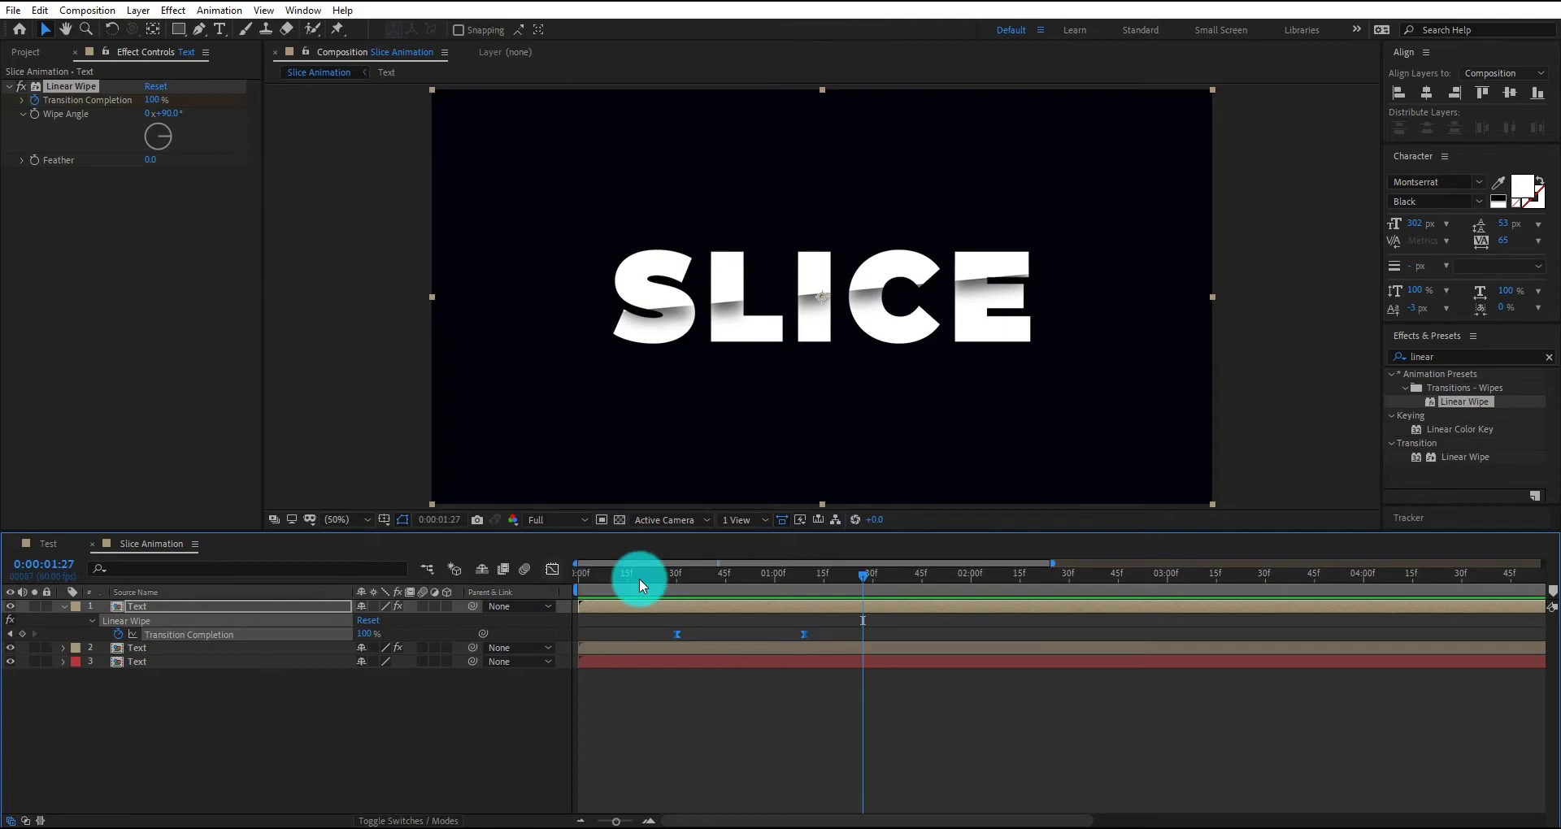
pyautogui.click(923, 585)
pyautogui.moveTo(836, 585); pyautogui.dragTo(823, 584)
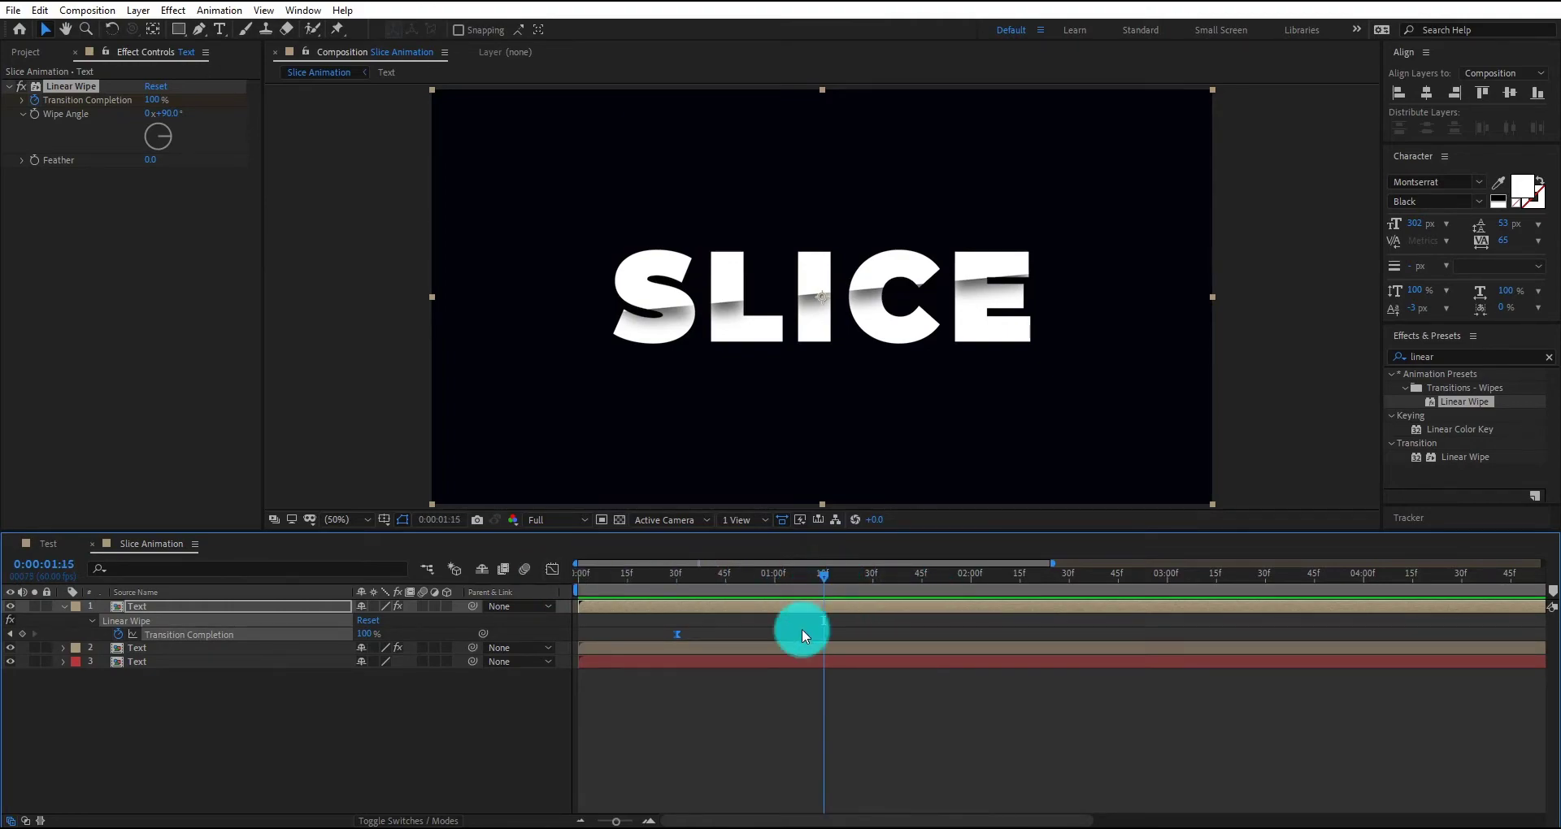
pyautogui.click(823, 634)
pyautogui.click(664, 582)
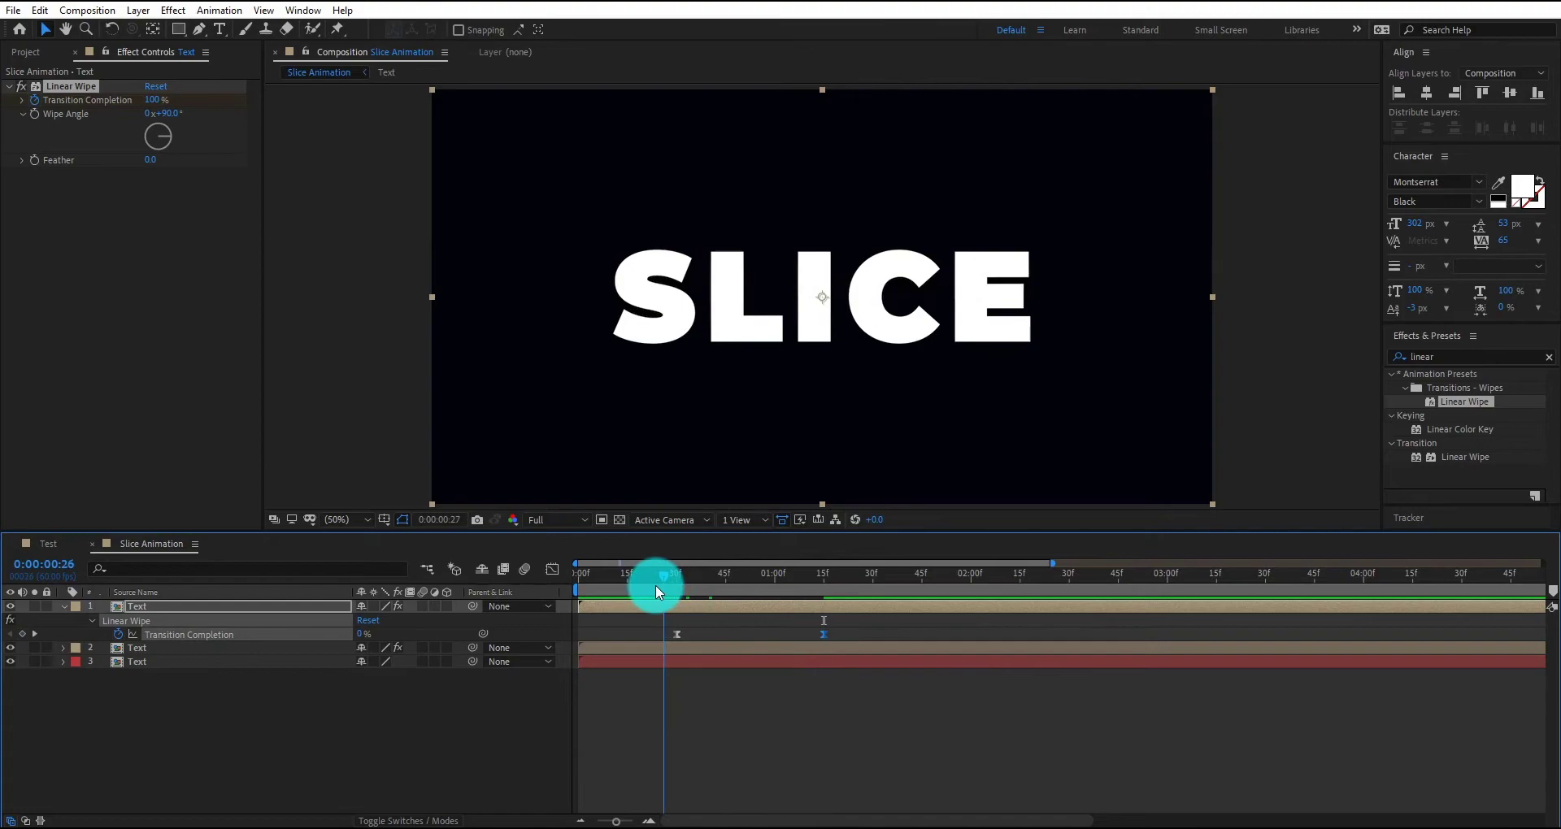
pyautogui.moveTo(656, 586); pyautogui.dragTo(588, 587)
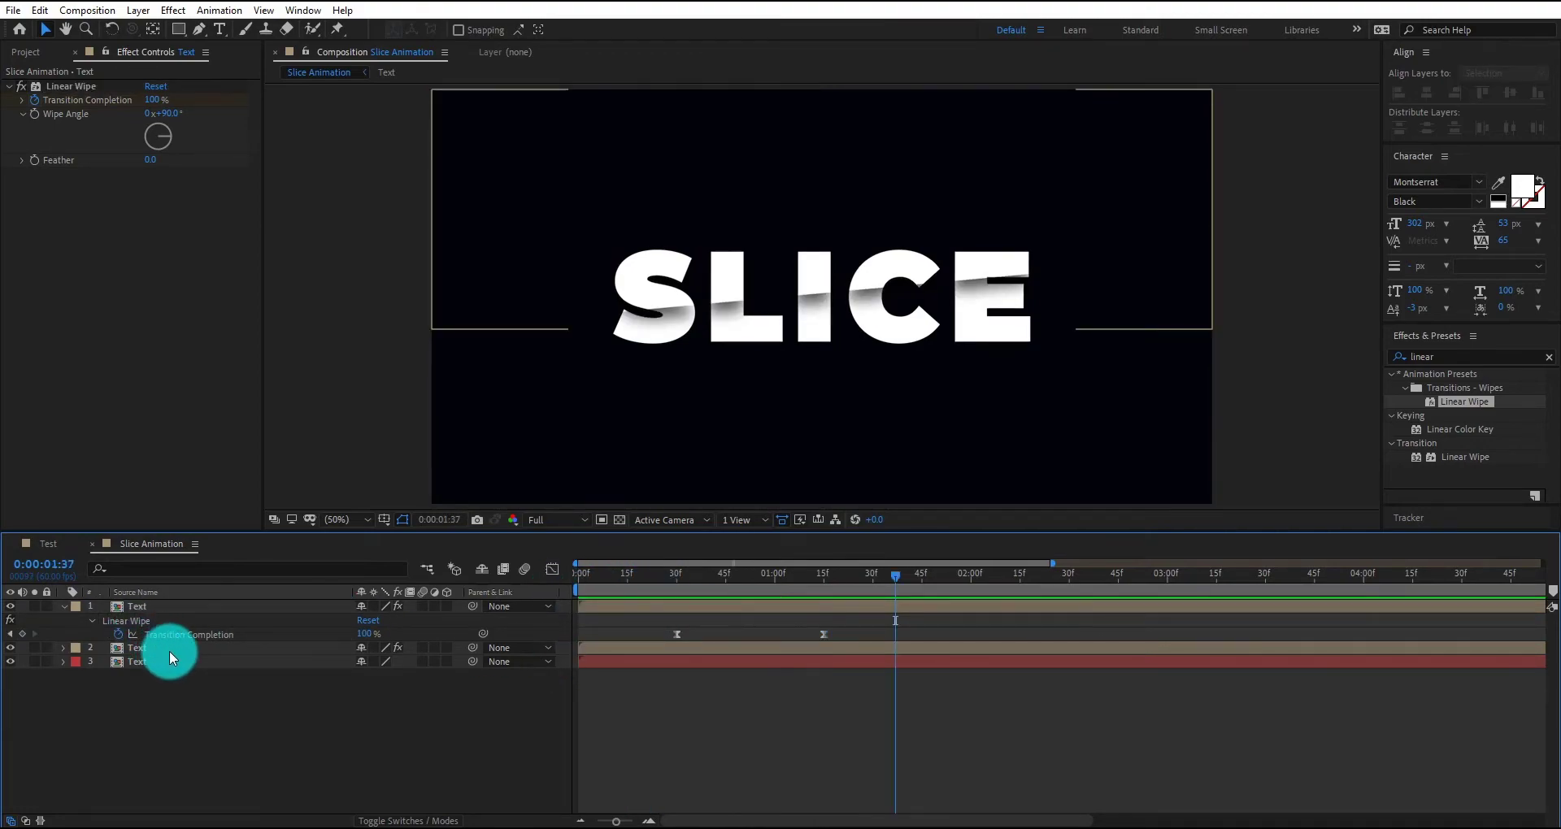
# Widen the diagonal cut by slightly raising the second Text layer's lower-right mask corner and lowering the third layer's upper-left mask corner.
pyautogui.click(169, 651)
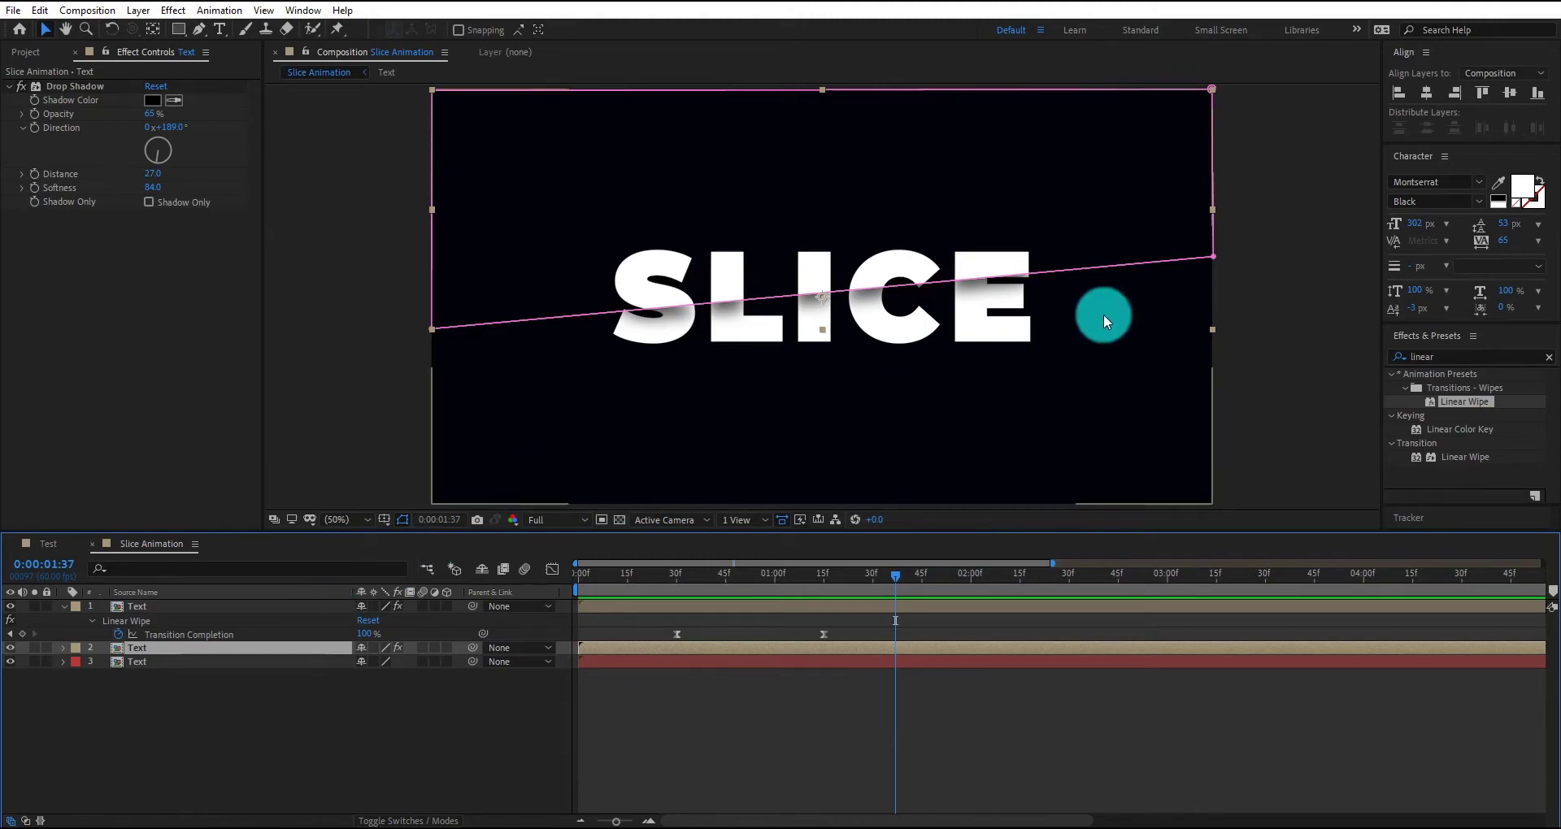
pyautogui.moveTo(1213, 254); pyautogui.dragTo(1214, 244)
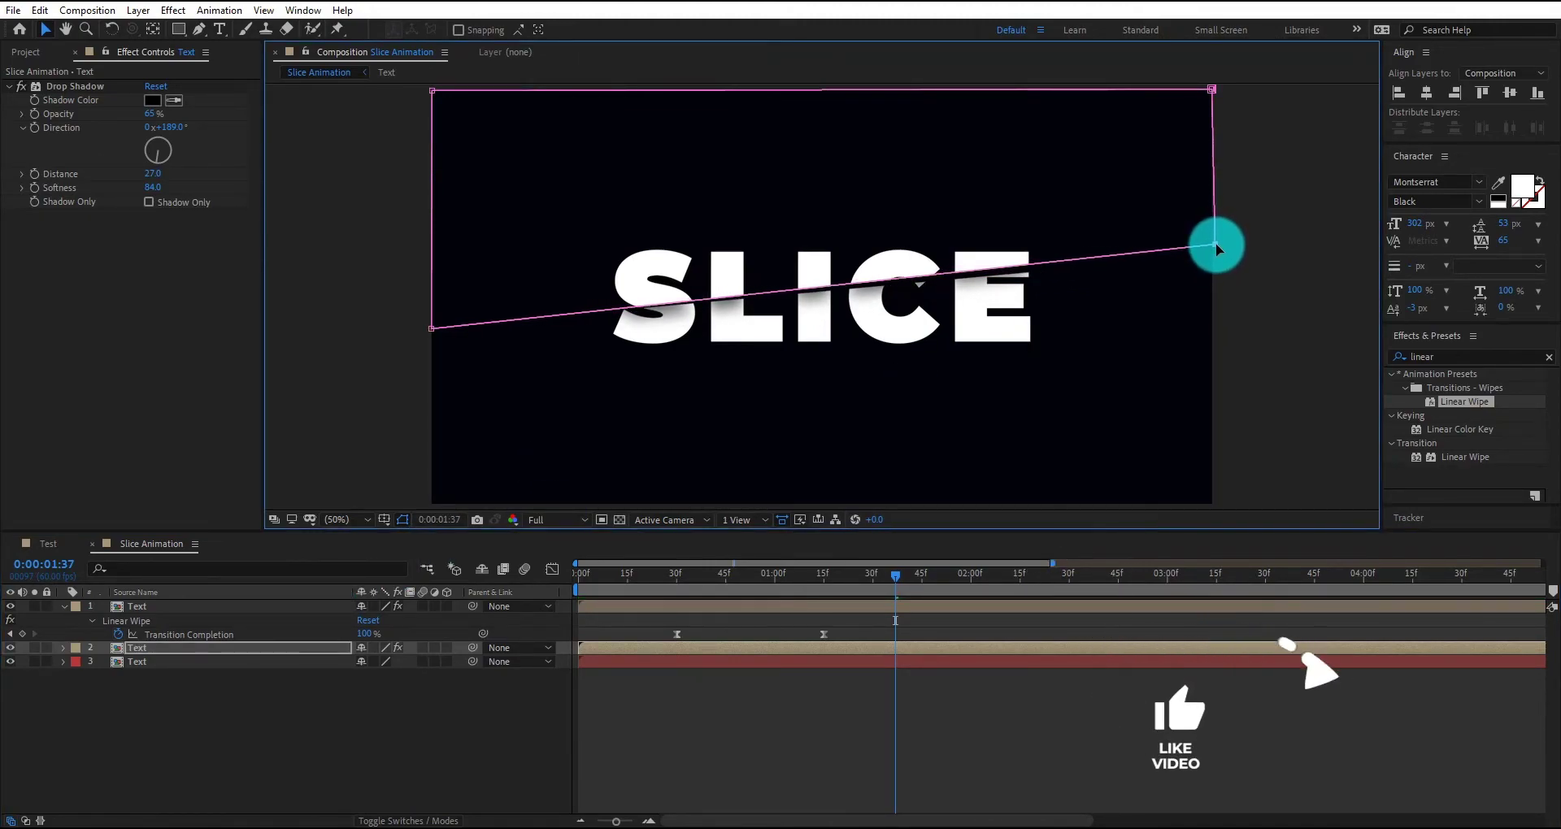
pyautogui.click(201, 660)
pyautogui.moveTo(432, 328); pyautogui.dragTo(431, 330)
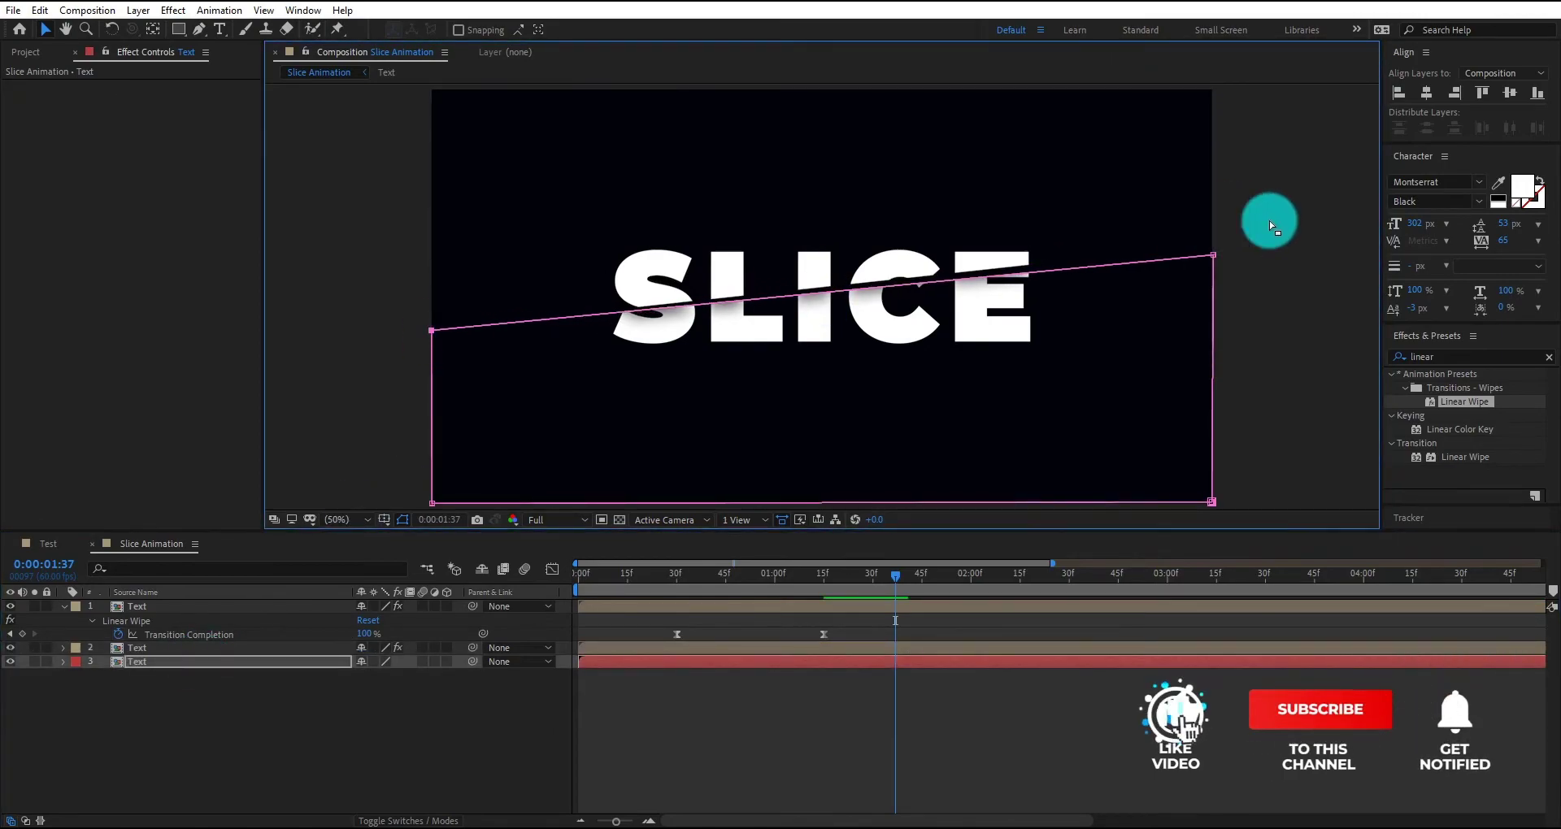
pyautogui.click(840, 728)
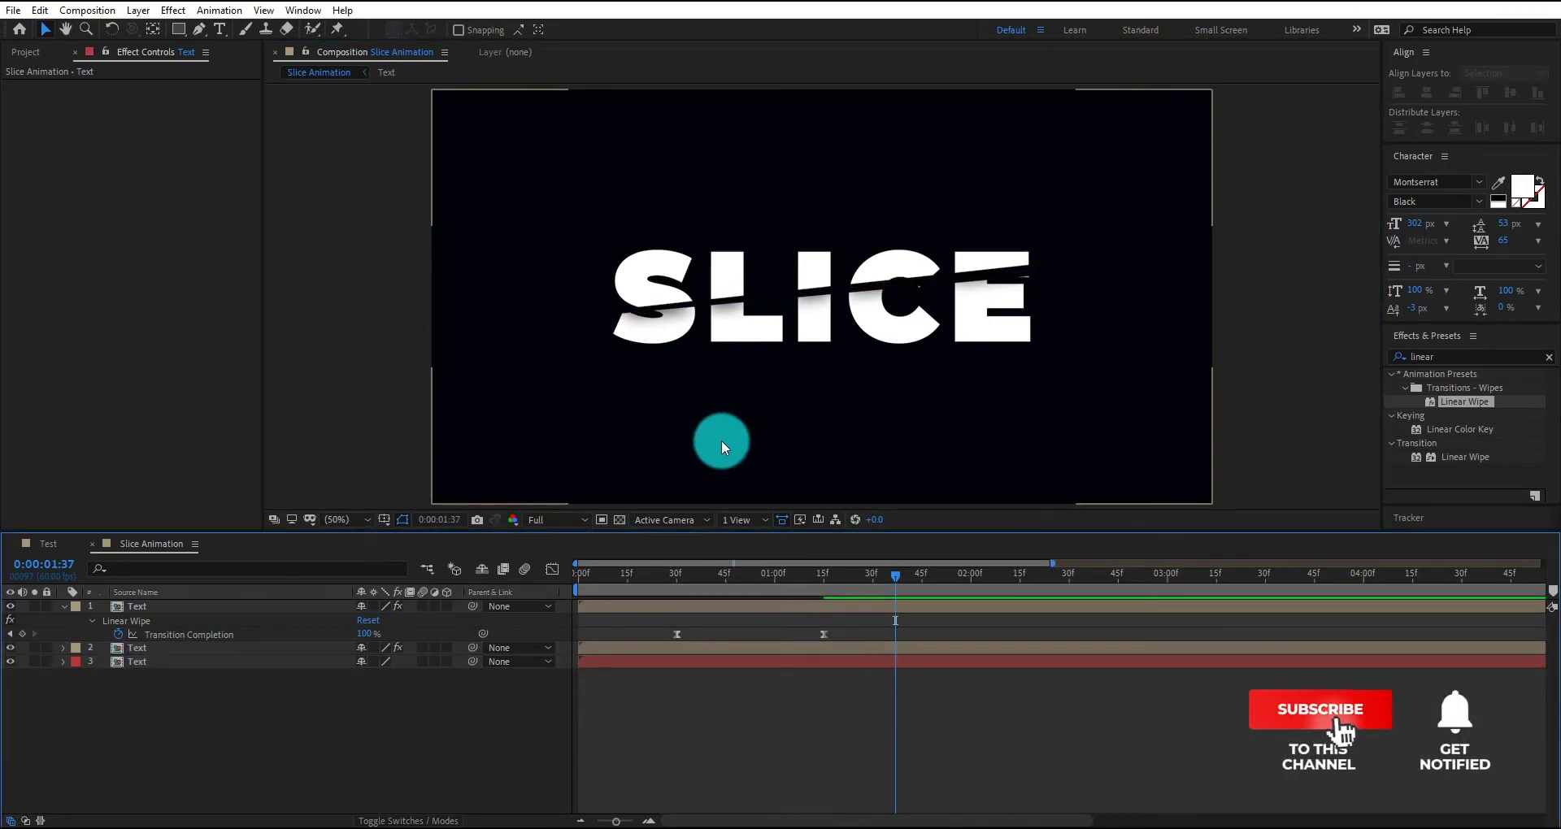
# Reveal the second Text layer's Position and set its first keyframe at 0:00:00:39.
pyautogui.moveTo(707, 574); pyautogui.dragTo(761, 586)
pyautogui.click(672, 646)
pyautogui.click(672, 662)
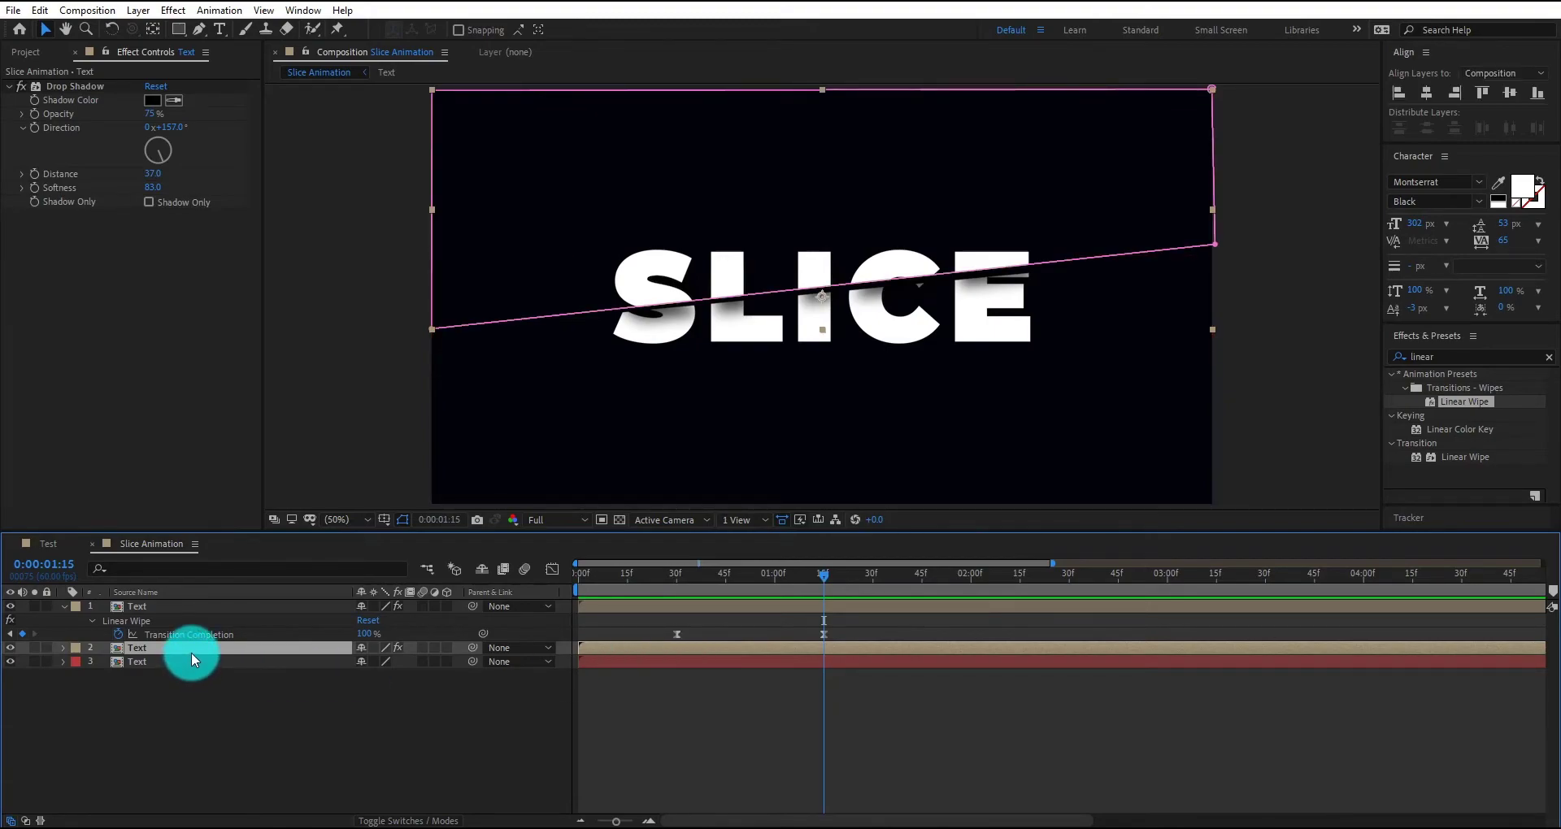
pyautogui.press('p')
pyautogui.click(706, 577)
pyautogui.click(104, 662)
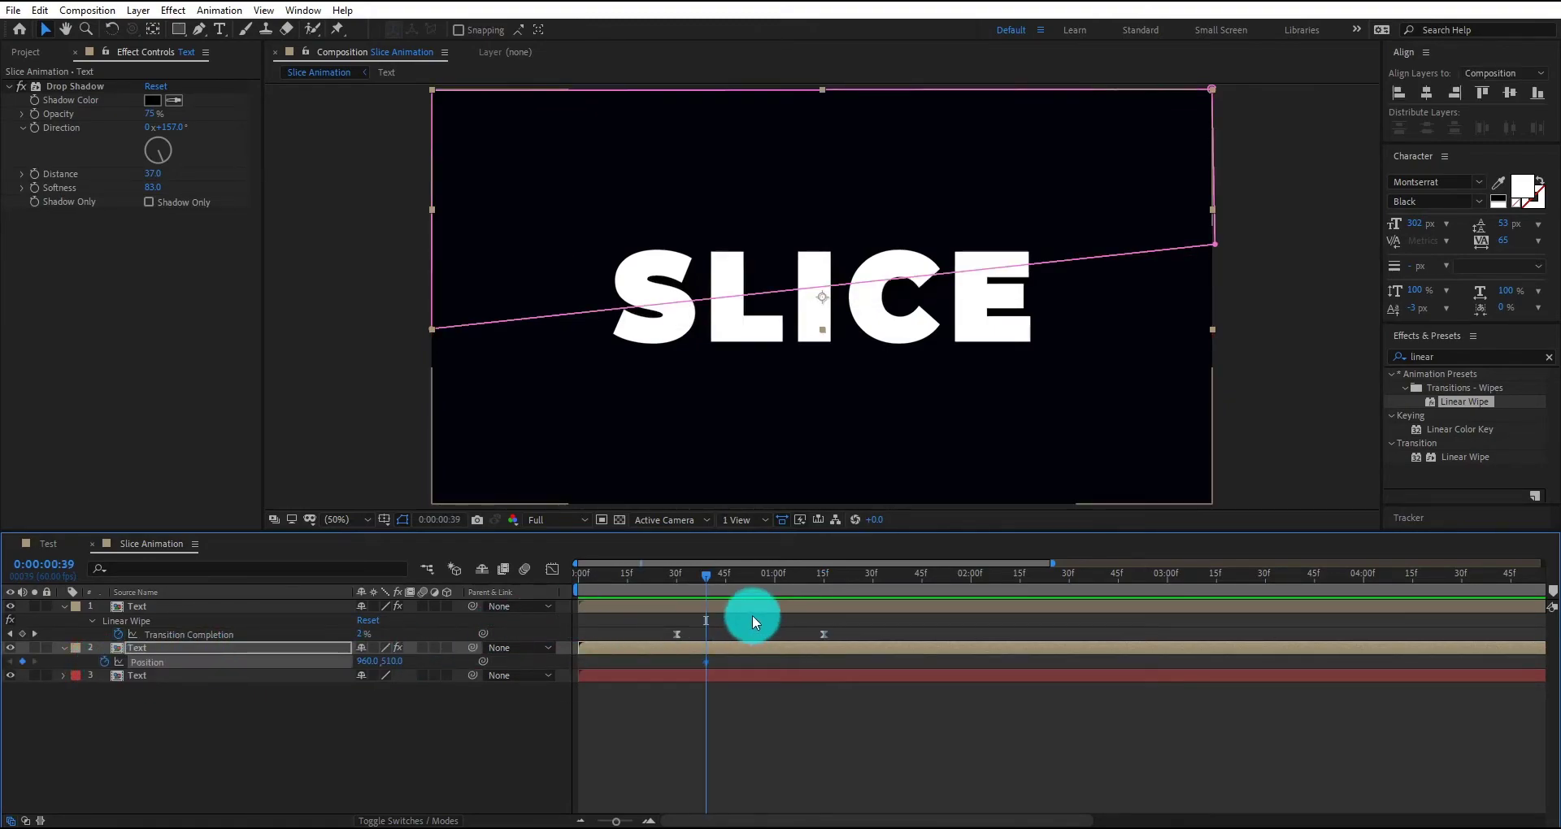
# Keyframe the second Text layer's Position at 968.0, 510.0 at 0:00:01:01, shifting the upper half slightly right.
pyautogui.click(772, 582)
pyautogui.moveTo(770, 581); pyautogui.dragTo(778, 579)
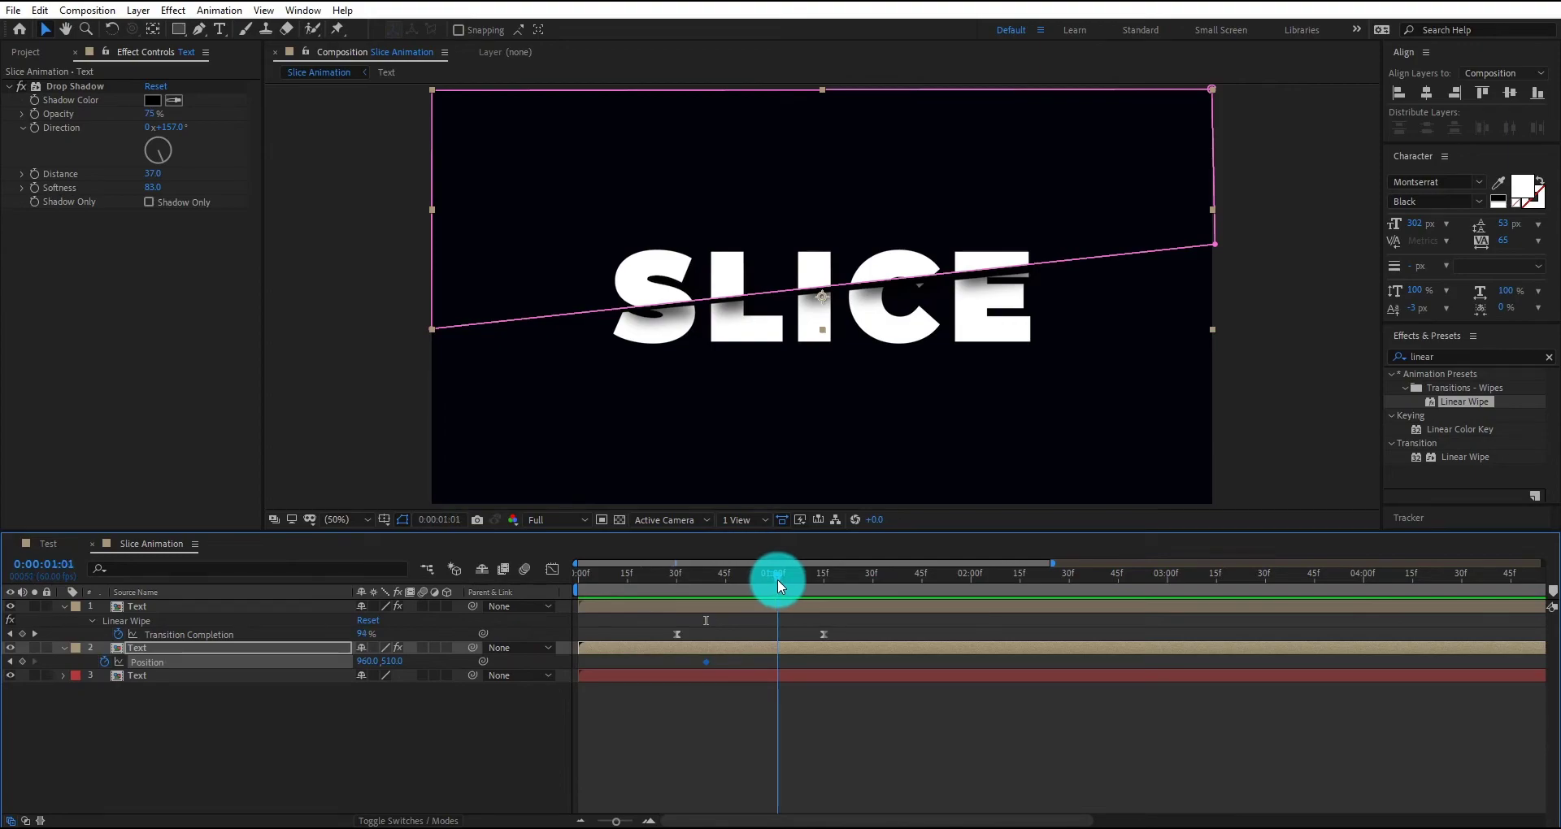
pyautogui.press('Right')
pyautogui.press('Right')
pyautogui.press('Right')
pyautogui.press('Right')
pyautogui.press('Right')
pyautogui.press('Right')
pyautogui.press('Right')
pyautogui.press('Right')
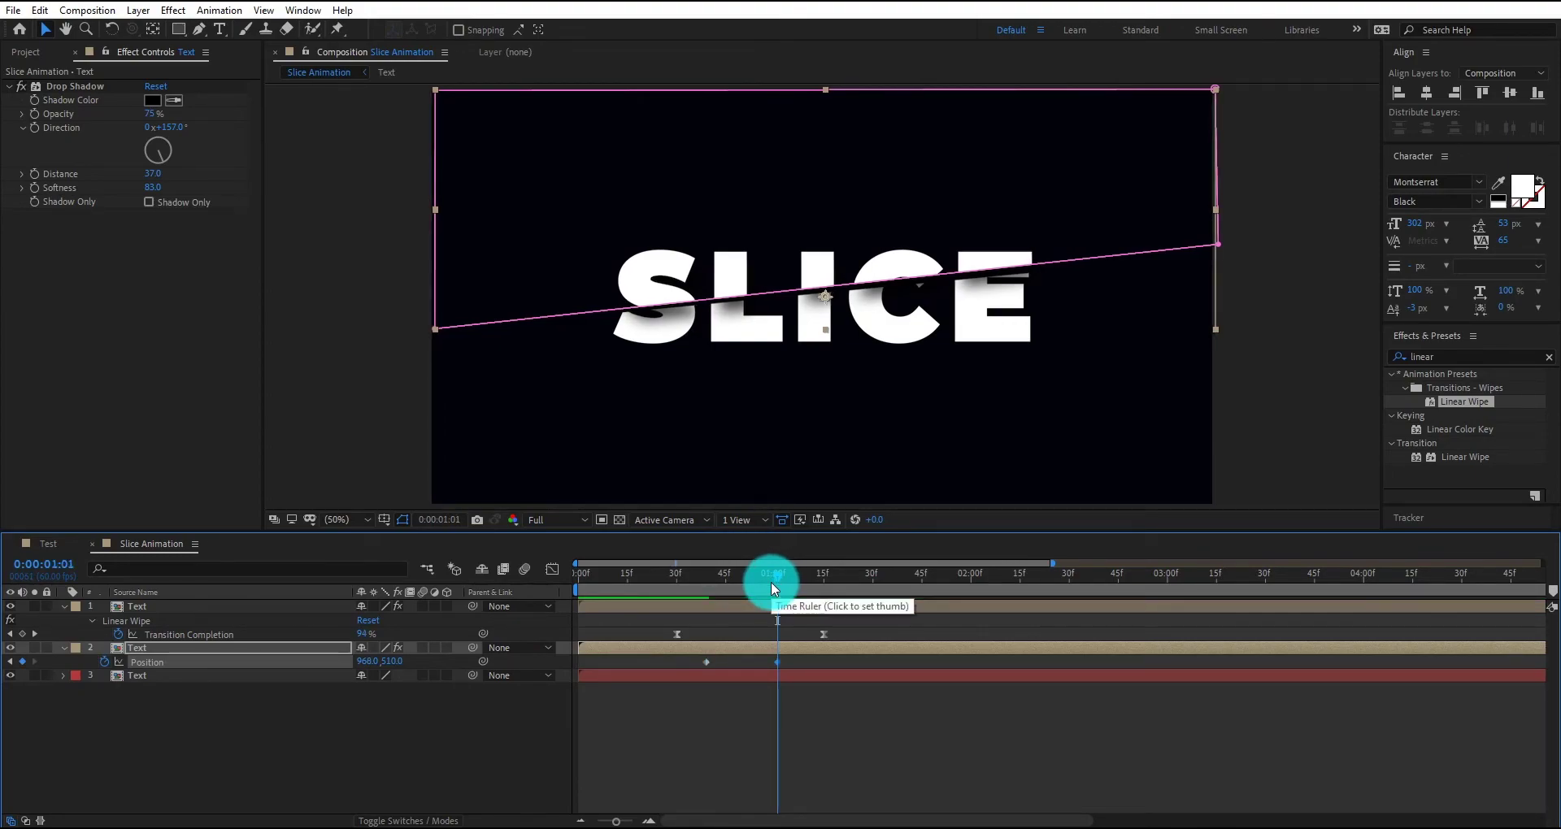
pyautogui.click(852, 770)
pyautogui.click(808, 665)
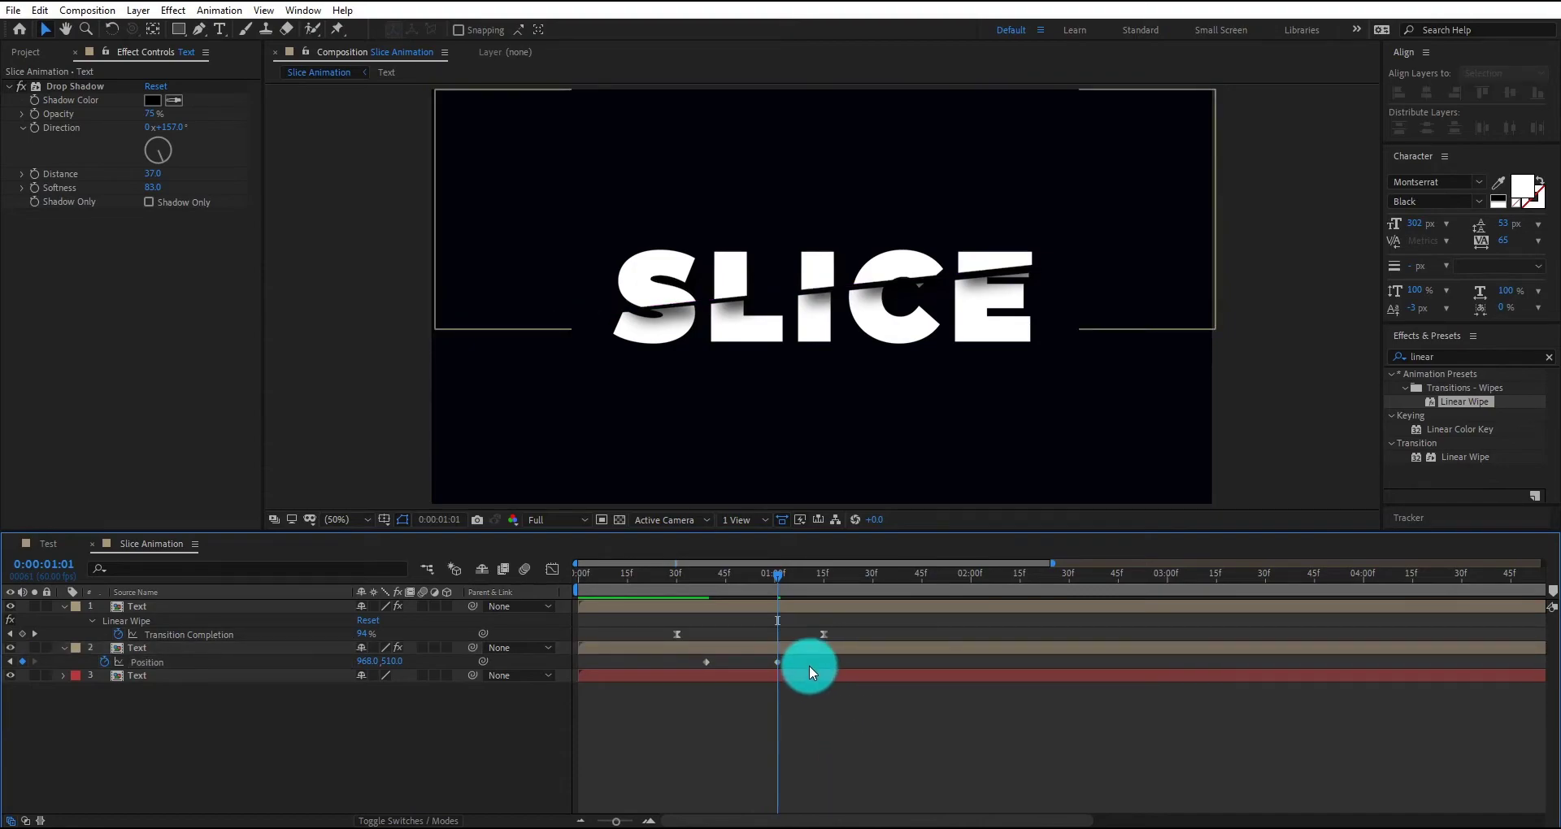
pyautogui.click(753, 582)
pyautogui.moveTo(777, 575)
pyautogui.mouseDown()
pyautogui.moveTo(714, 579)
pyautogui.moveTo(782, 584)
pyautogui.mouseUp()
pyautogui.click(794, 659)
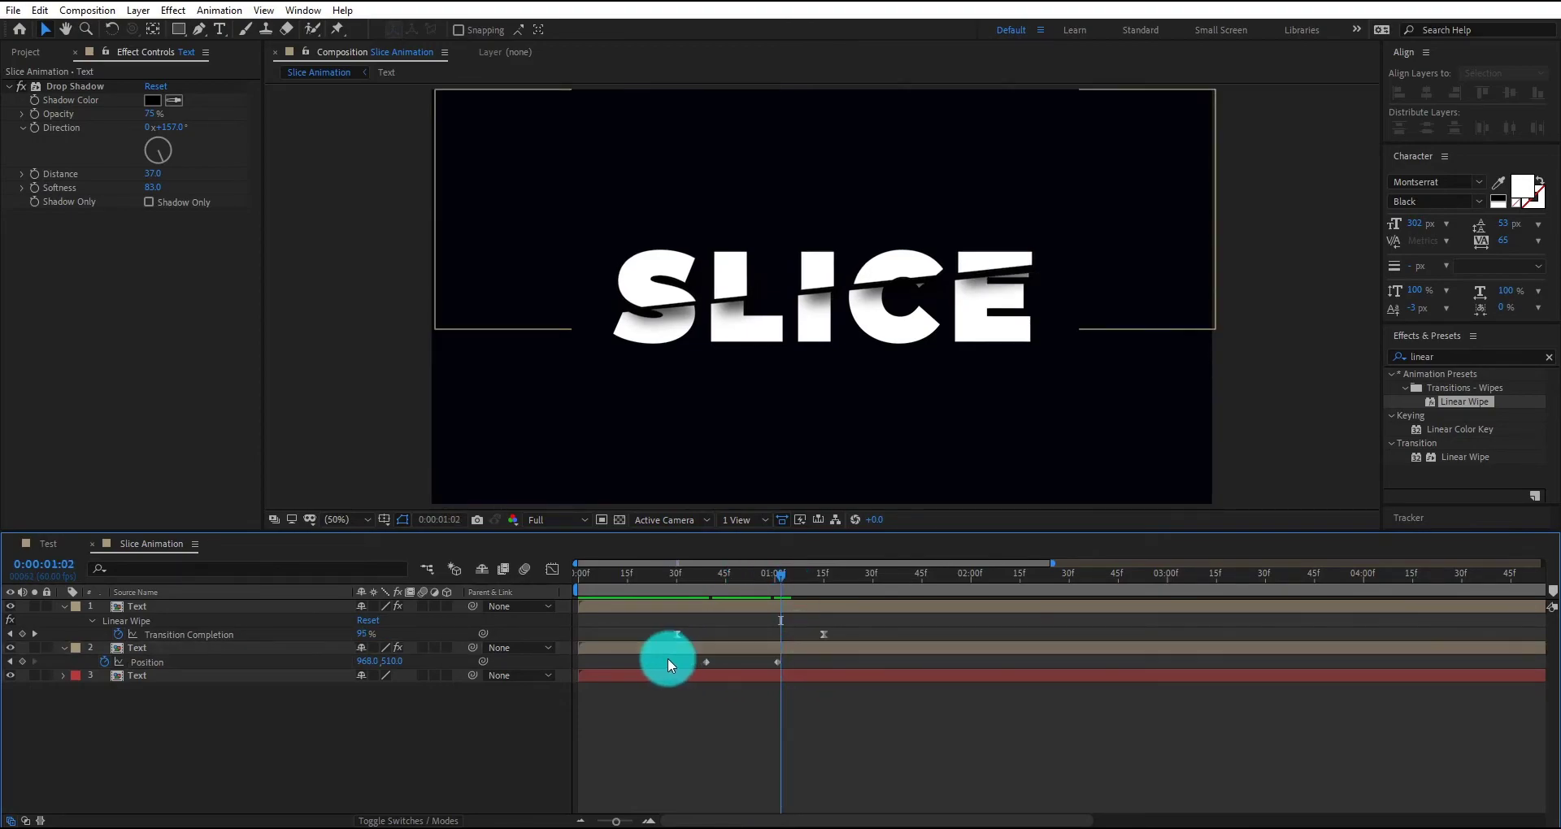
# Apply Easy Ease to both Position keyframes of the second Text layer.
pyautogui.click(705, 661)
pyautogui.rightClick(705, 662)
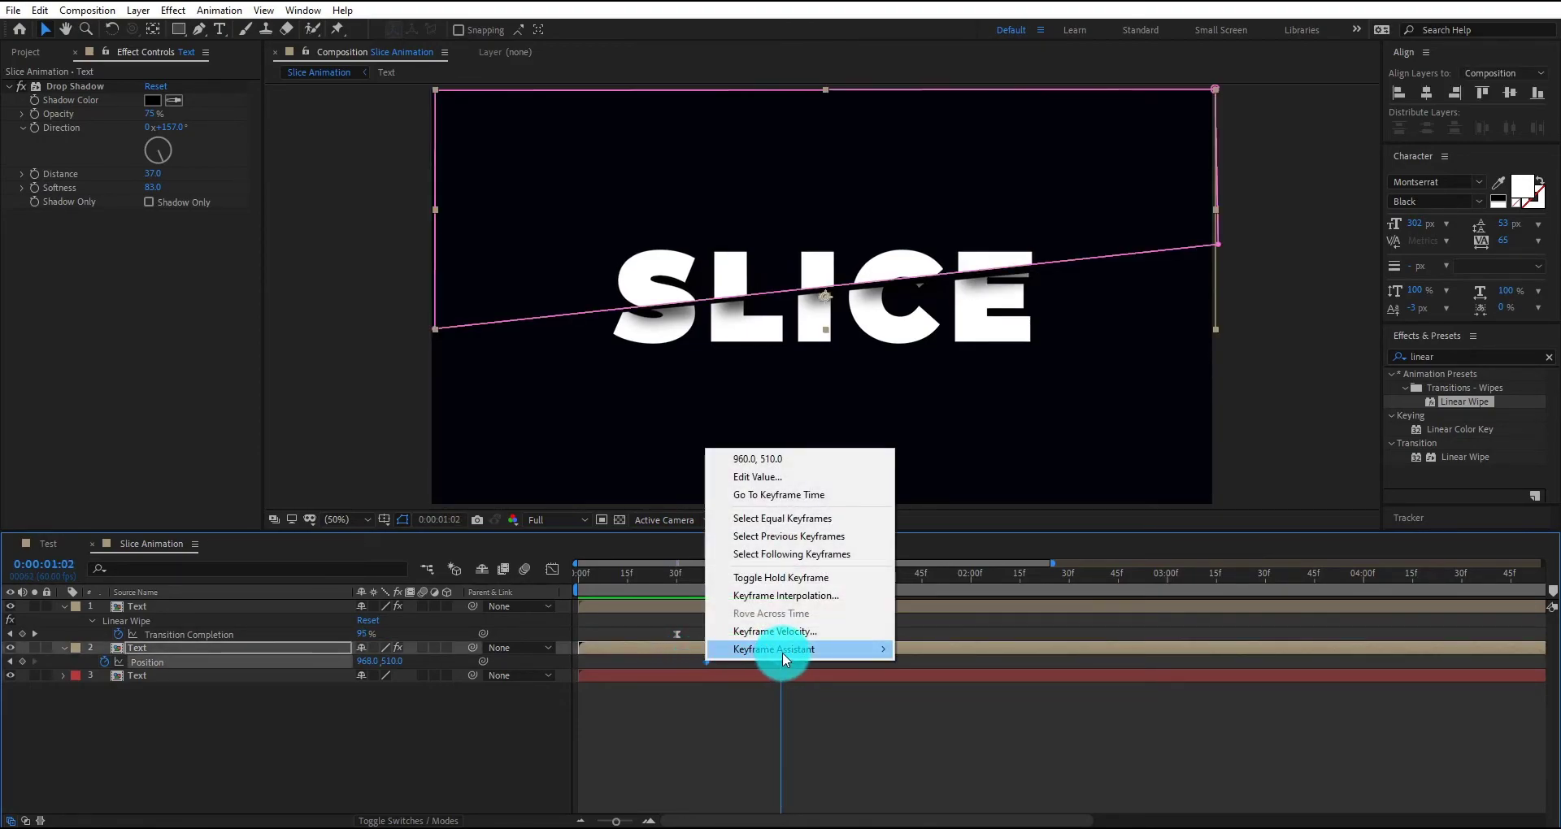
pyautogui.moveTo(782, 651)
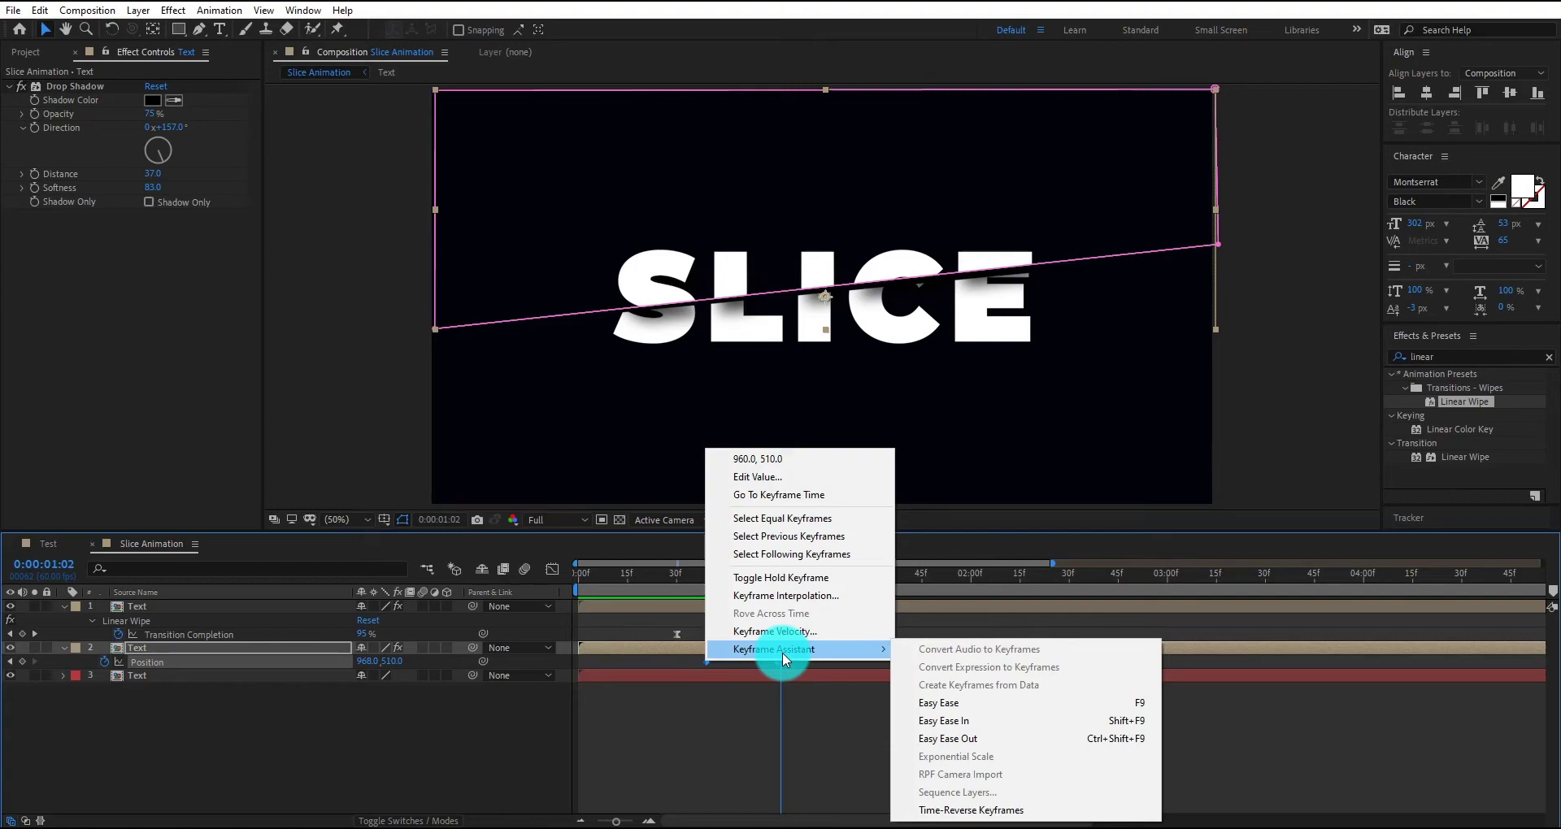
pyautogui.click(941, 702)
# Reshape the second Text layer's Position speed graph into a sharp peak by pulling the keyframe influence handles toward the middle.
pyautogui.click(552, 569)
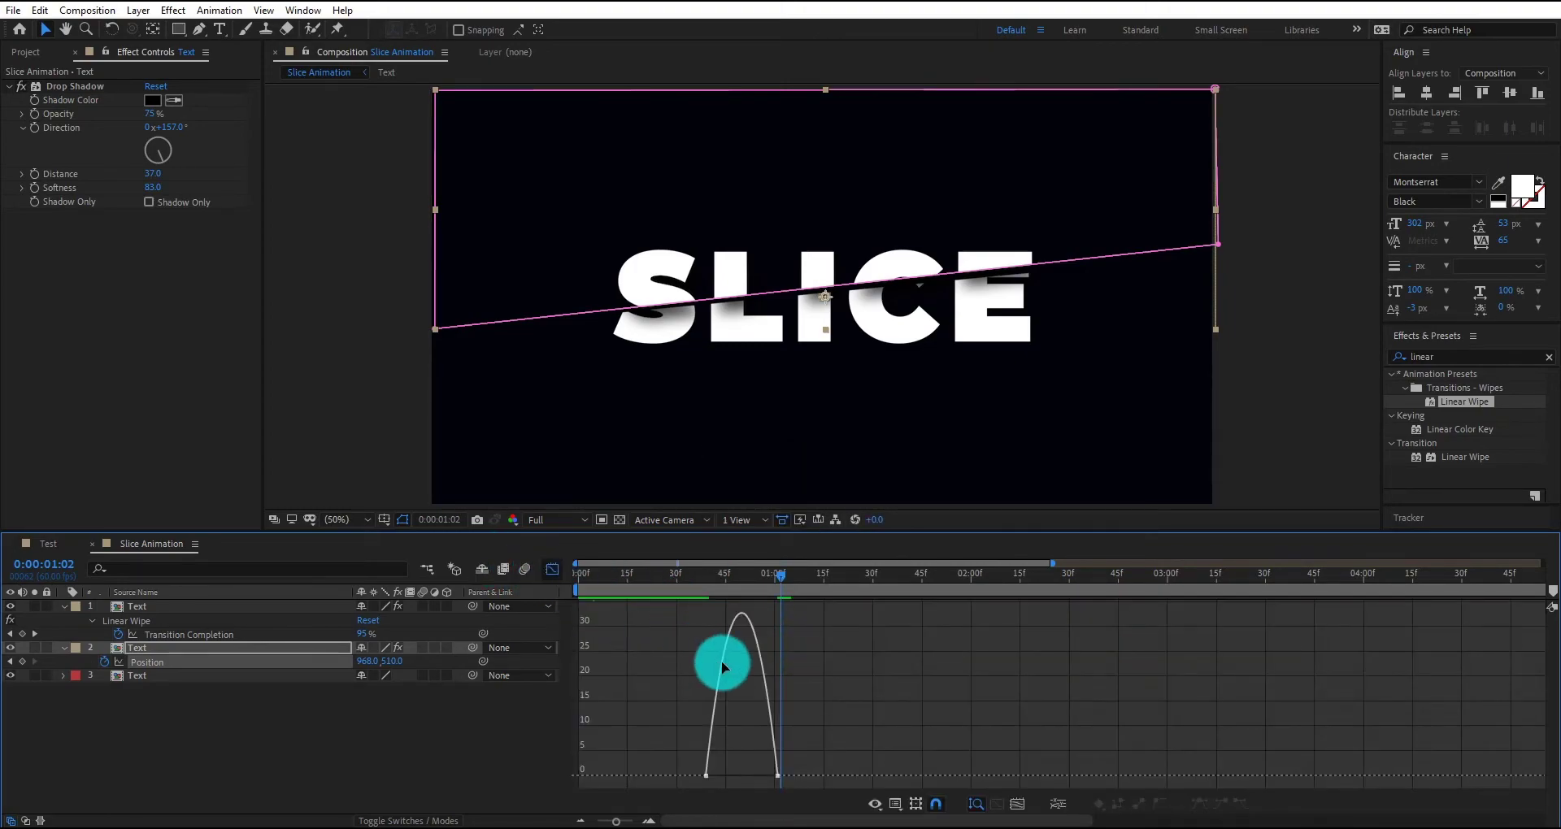
pyautogui.moveTo(719, 773); pyautogui.dragTo(753, 777)
pyautogui.moveTo(739, 574); pyautogui.dragTo(642, 593)
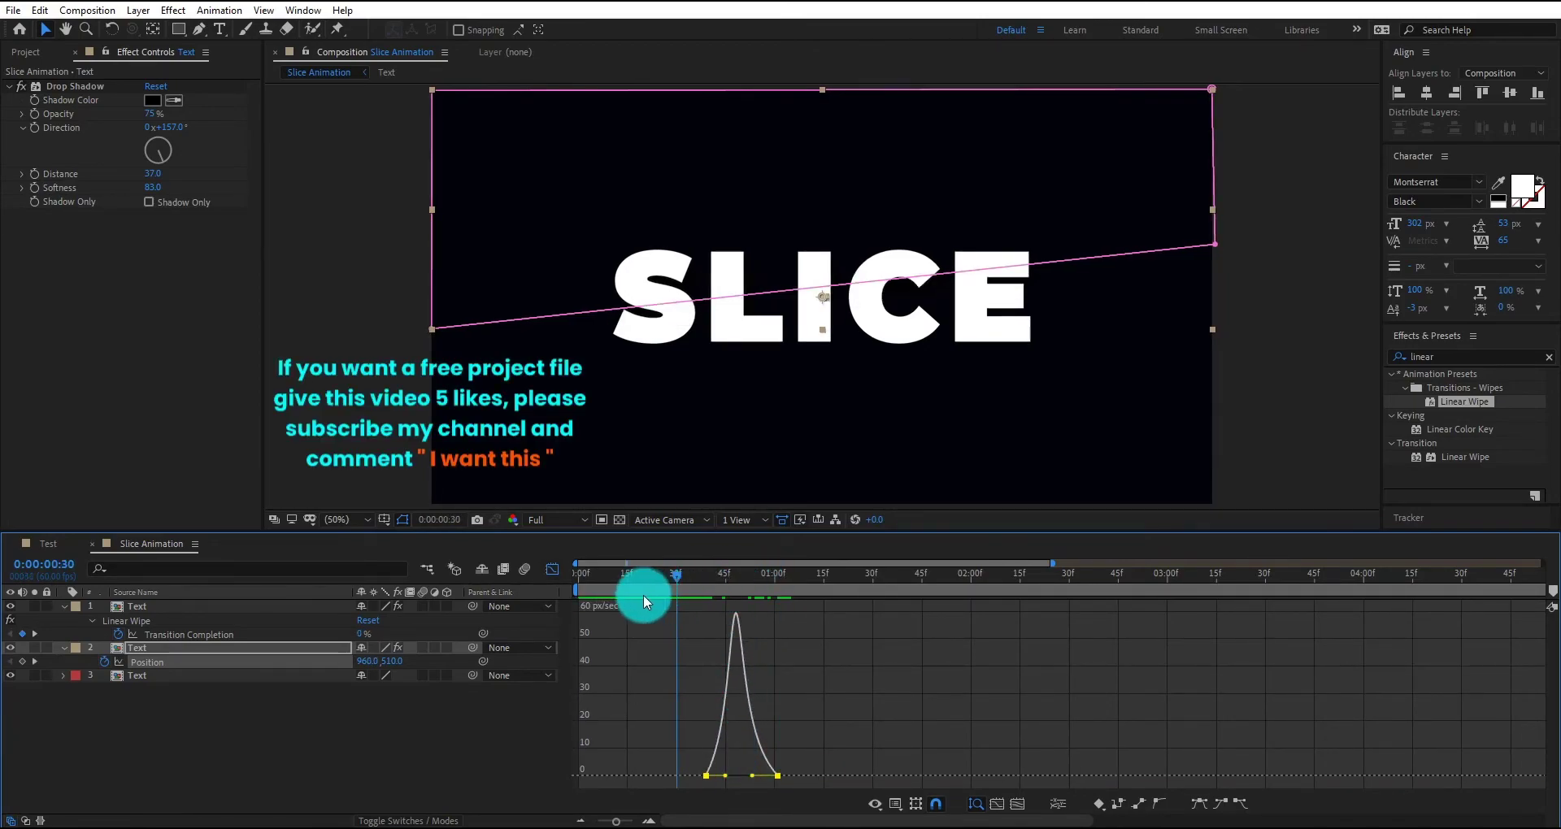
# Preview the wipe together with the eased Position shift and return from the speed graph to the layer bars.
pyautogui.press('space')
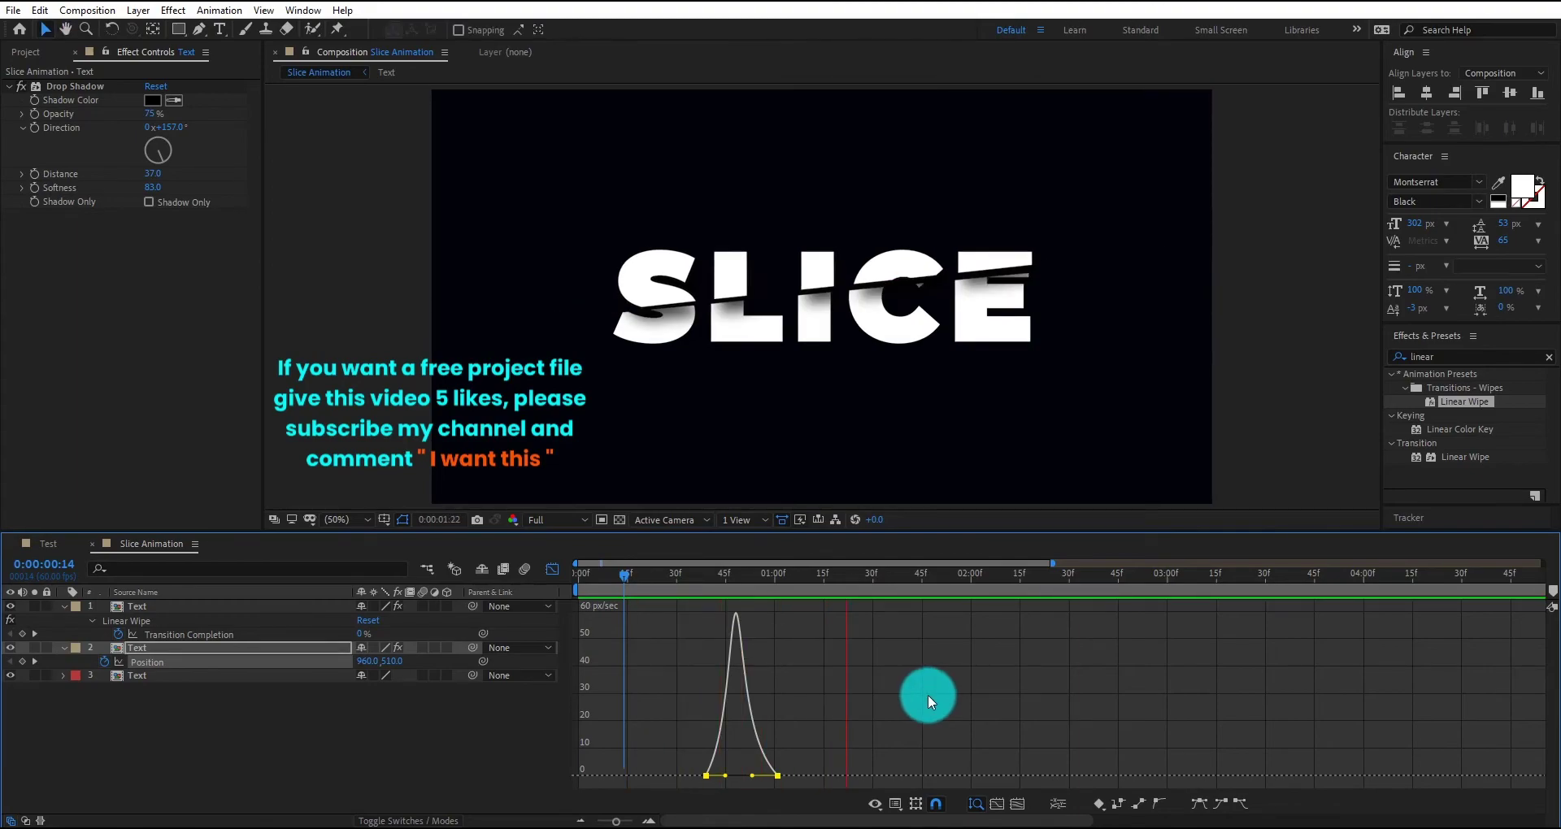
pyautogui.press('space')
pyautogui.moveTo(740, 578); pyautogui.dragTo(666, 577)
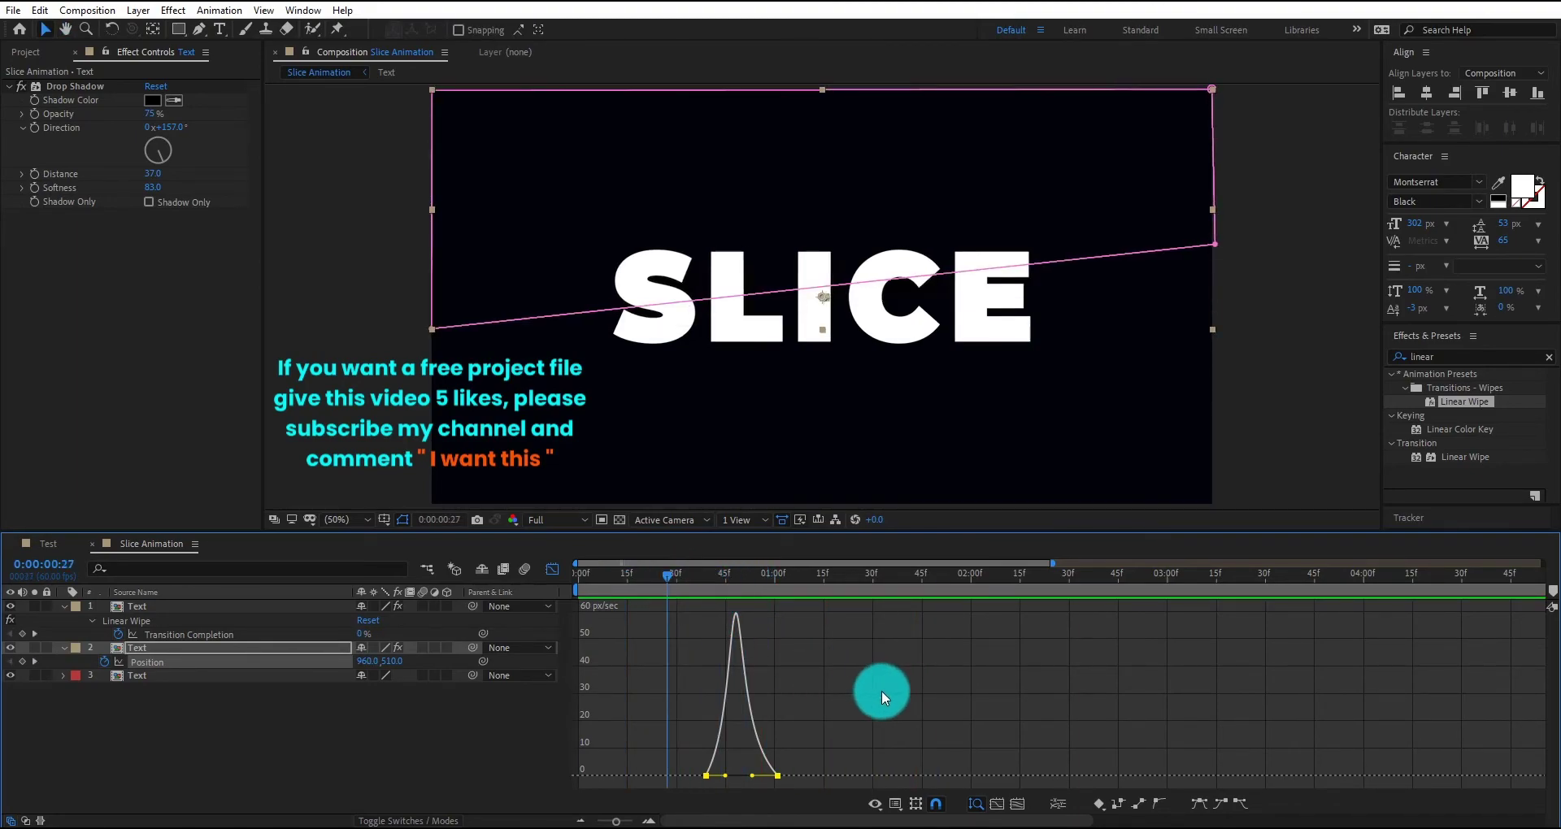
pyautogui.click(553, 571)
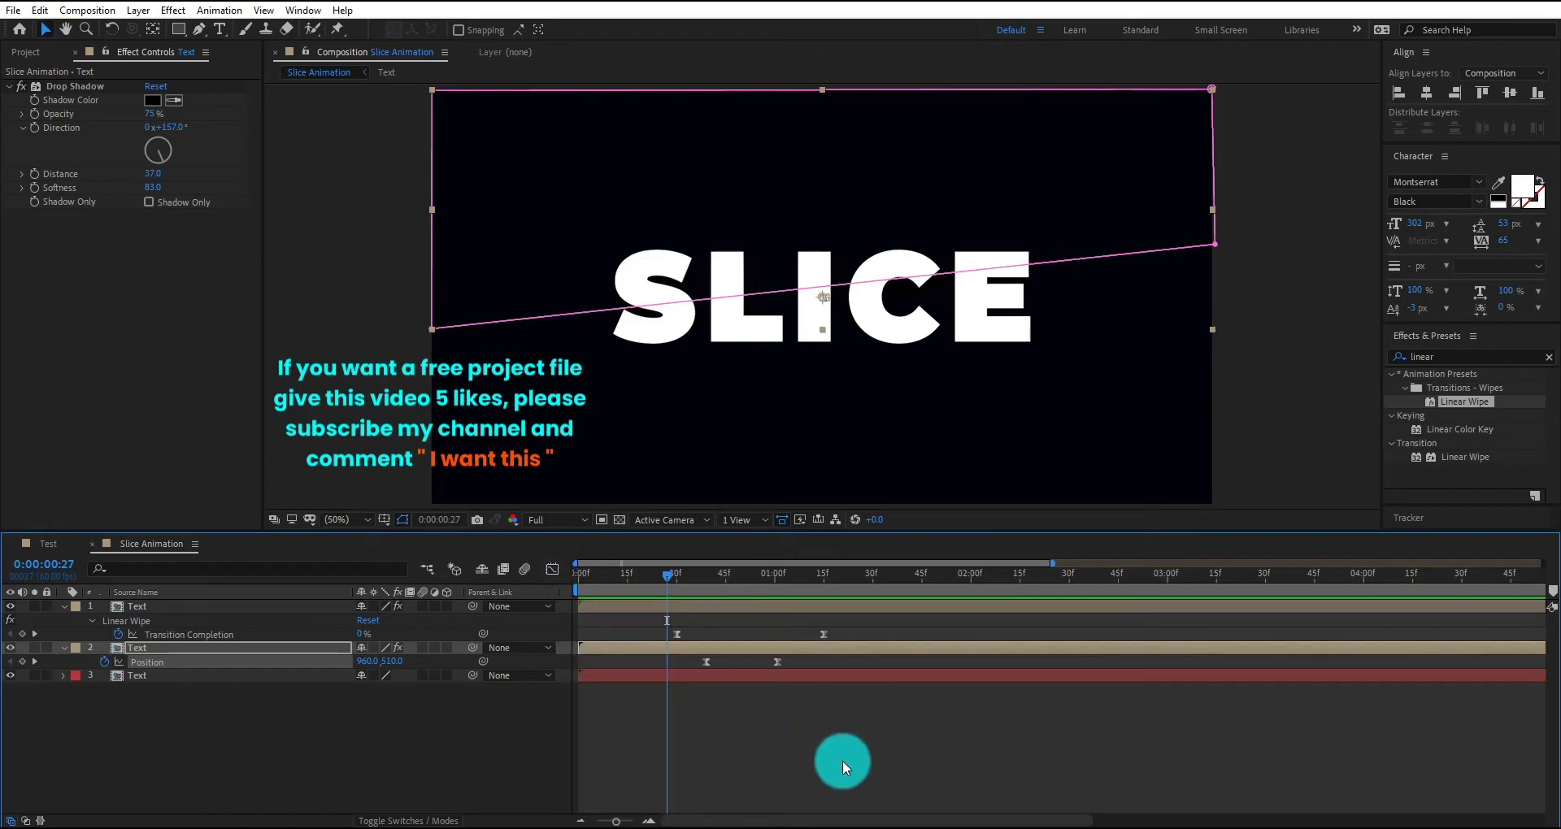
pyautogui.click(842, 760)
pyautogui.press('space')
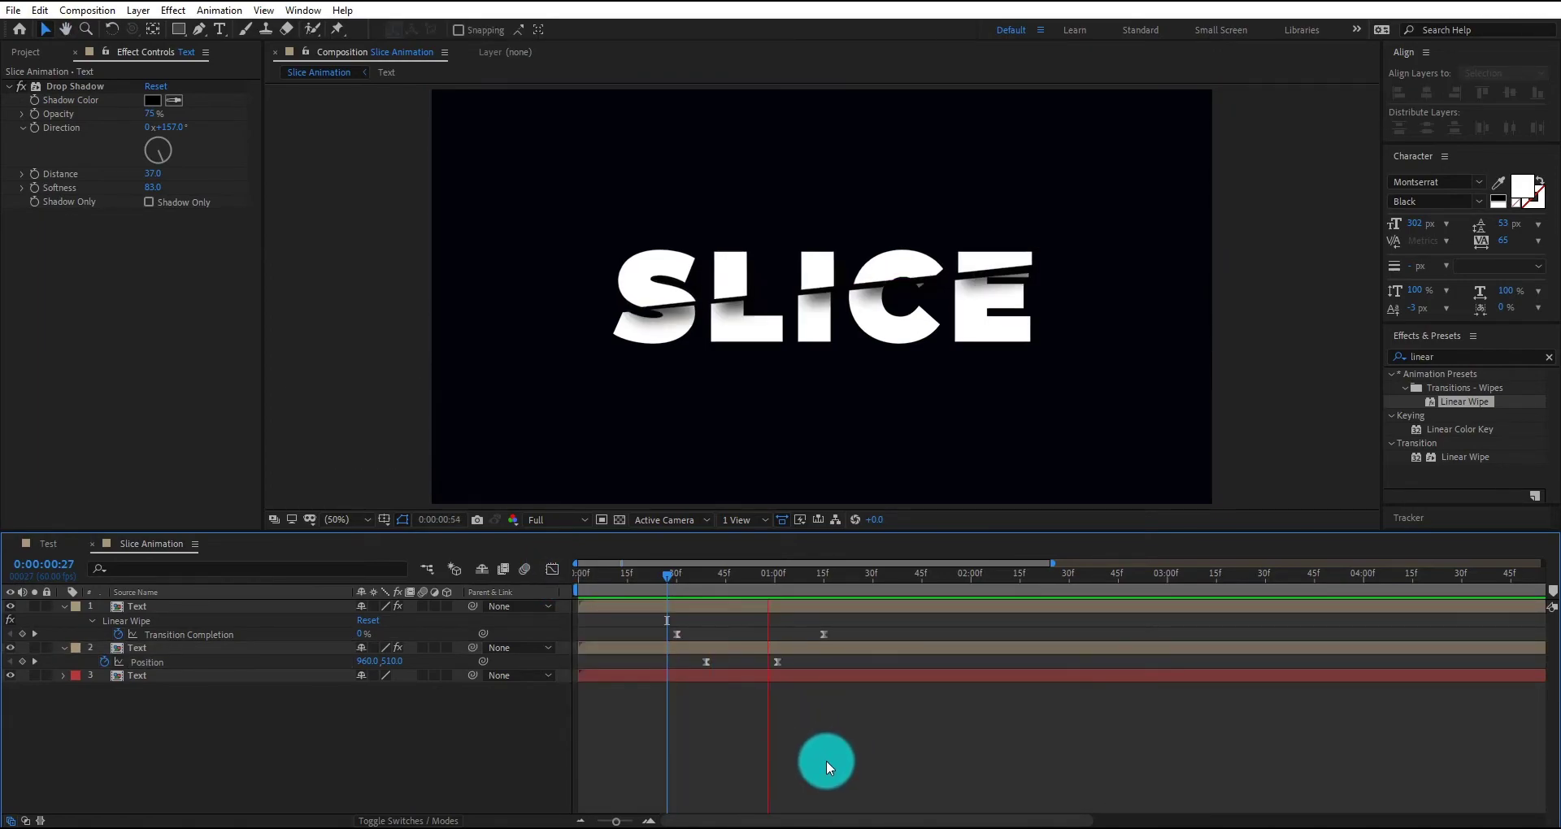
pyautogui.press('space')
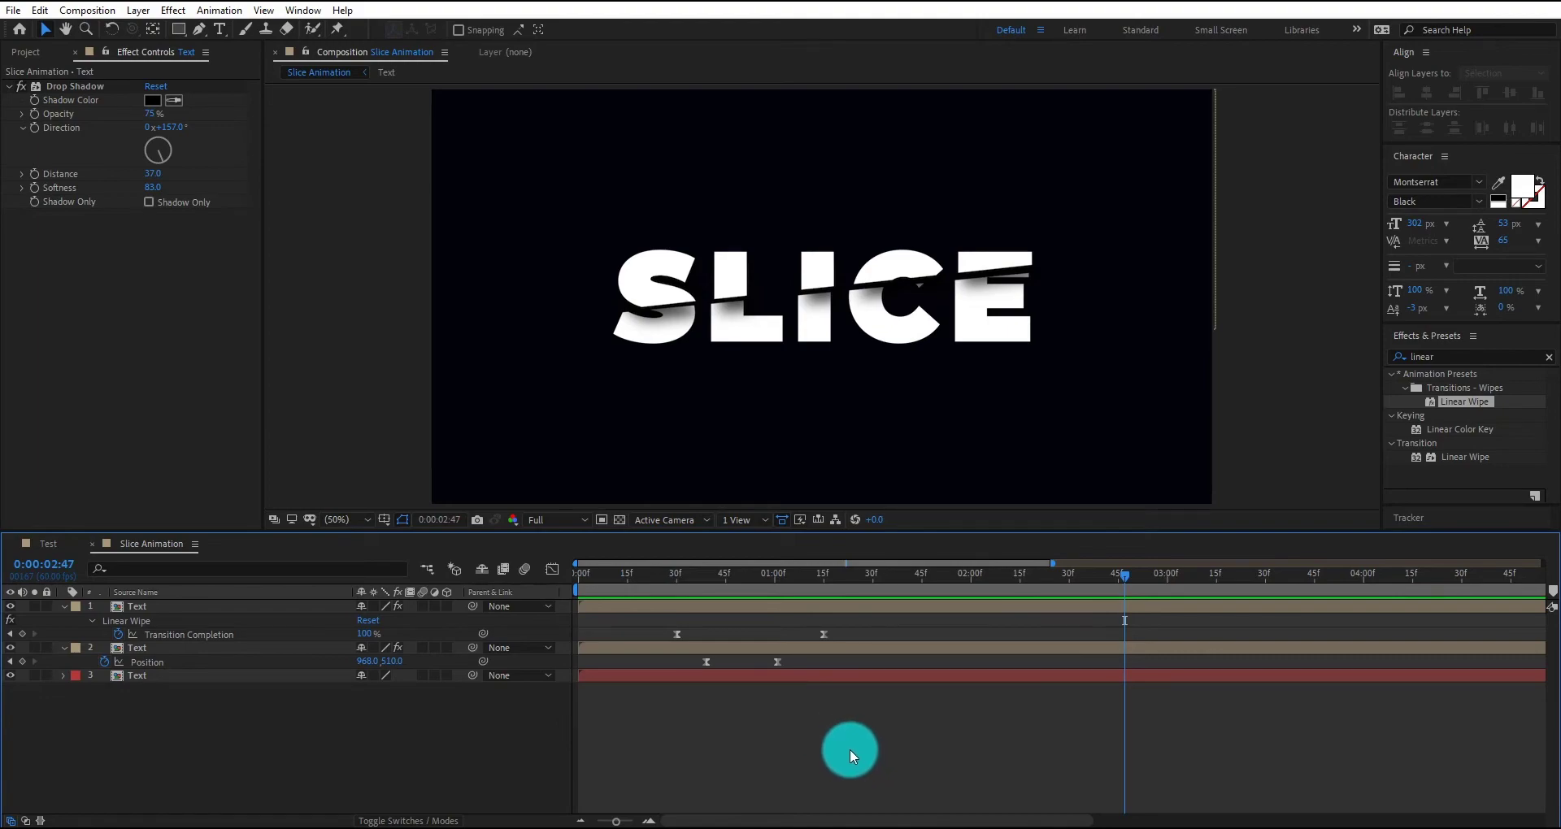
# End the work area just past 0:00:01:45 and preview the trimmed animation from the first frame.
pyautogui.press('n')
pyautogui.moveTo(886, 578); pyautogui.dragTo(576, 600)
pyautogui.press('n')
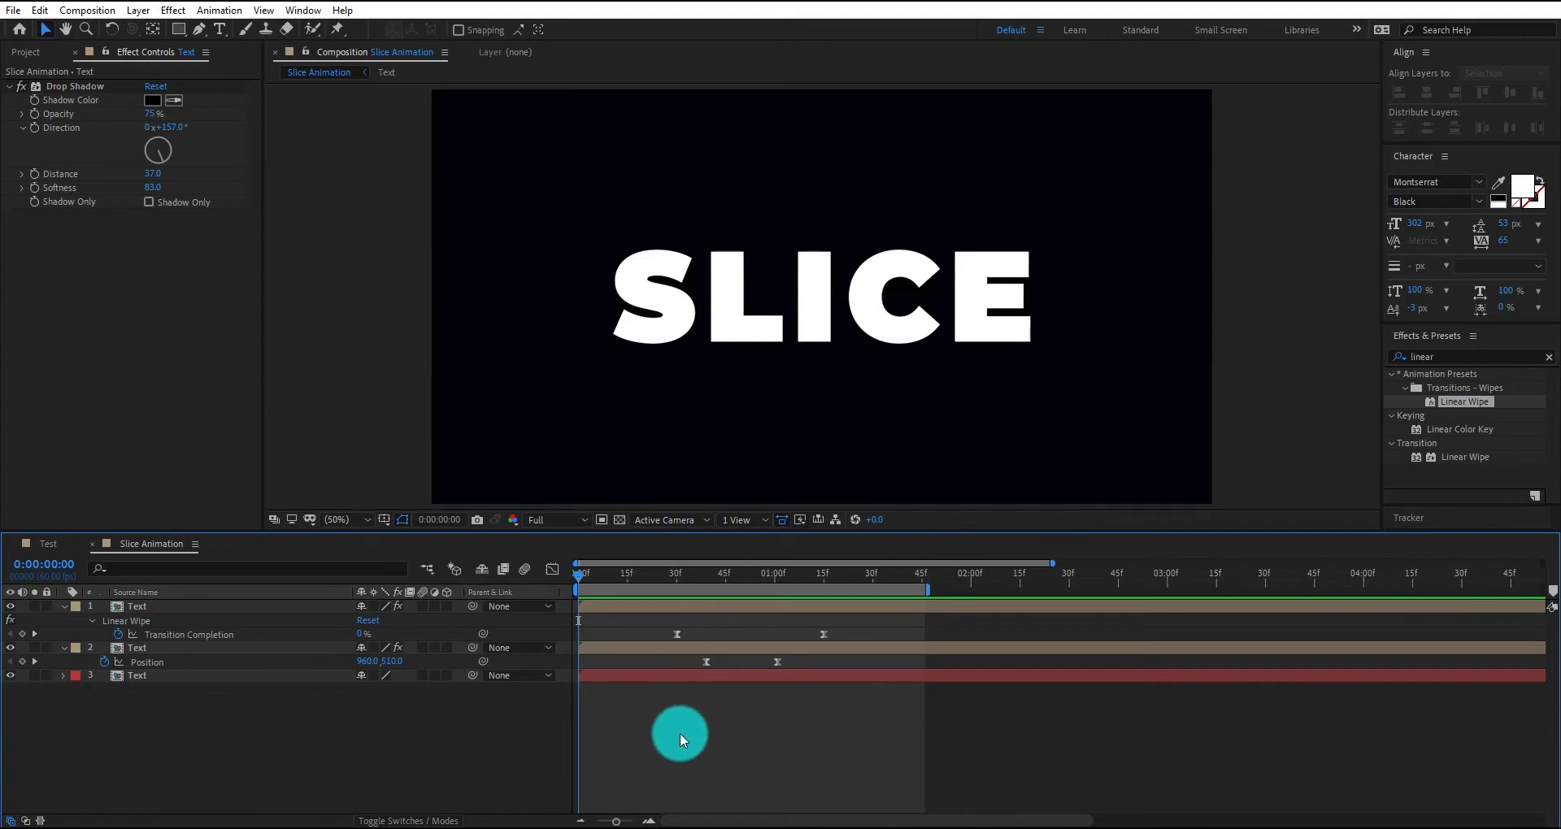
pyautogui.press('space')
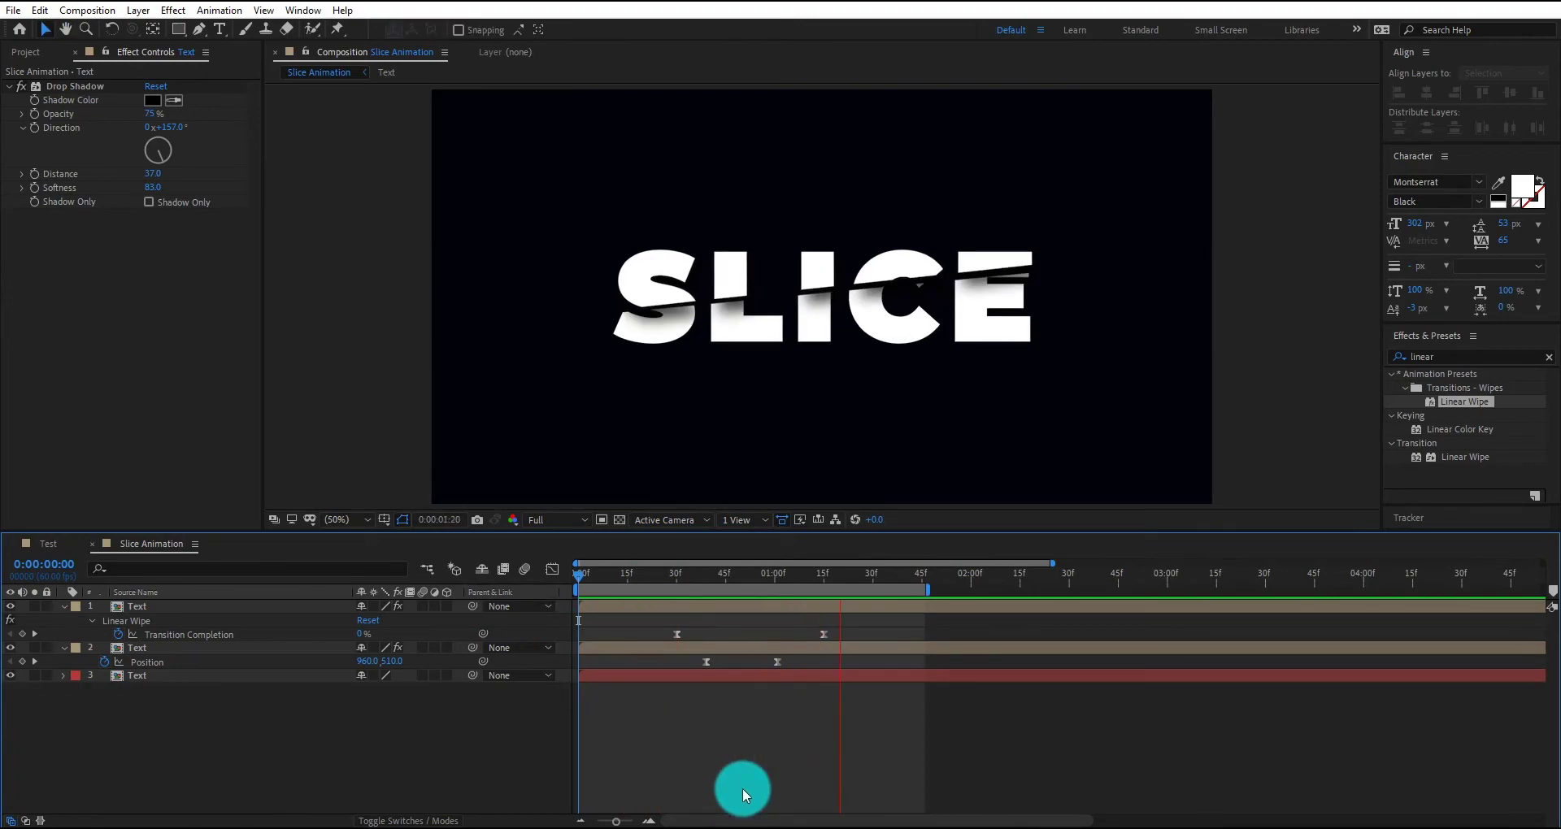
pyautogui.press('space')
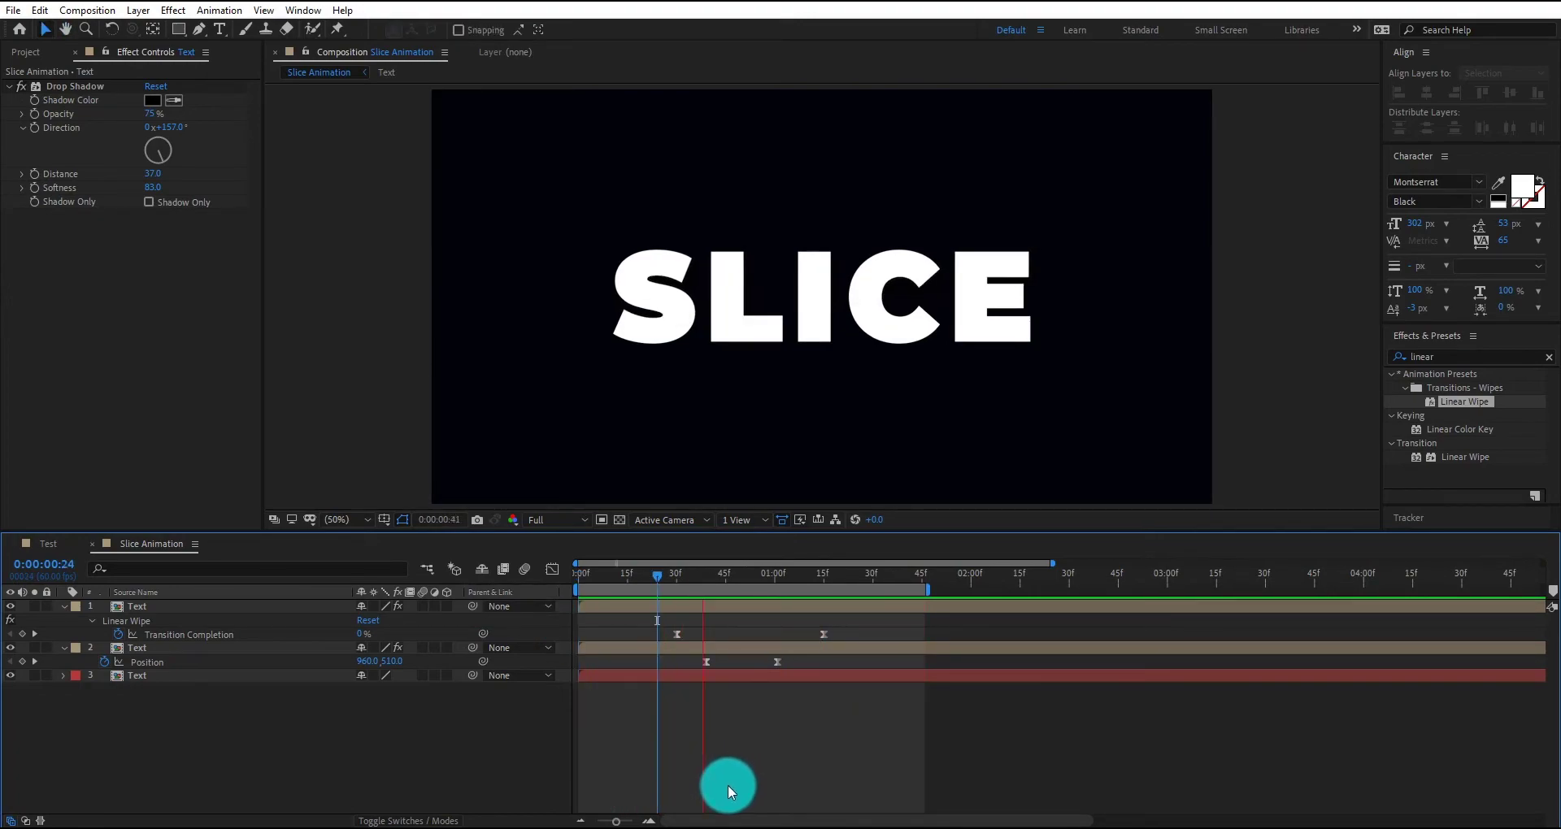
pyautogui.press('space')
# Make all three Text layers 3D layers.
pyautogui.click(447, 676)
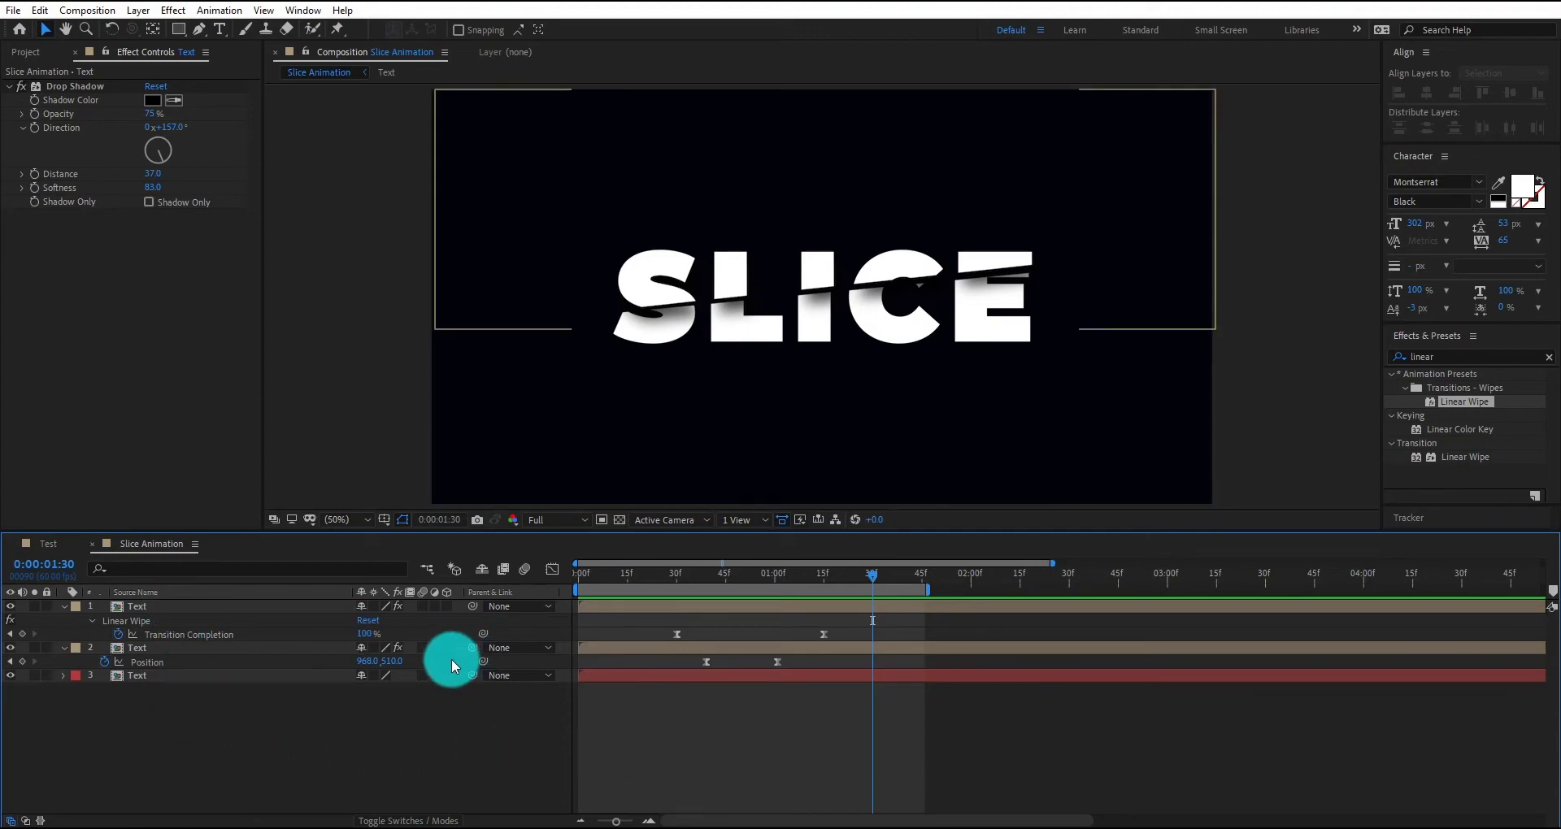
pyautogui.click(447, 648)
pyautogui.click(447, 606)
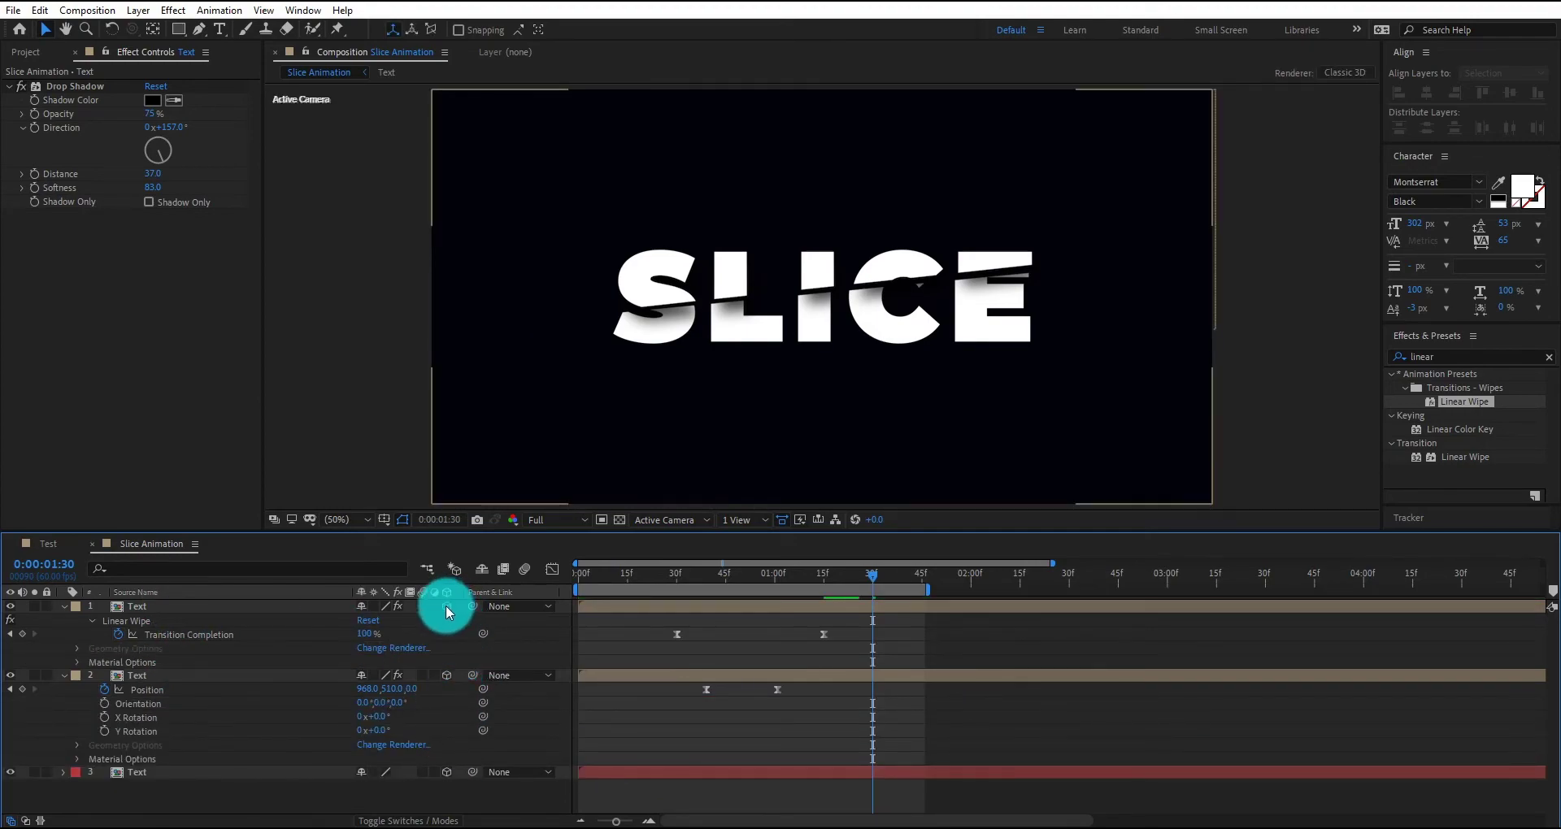
# Toggle the timeline between the layer switches and the blending modes columns, ending on the switches.
pyautogui.press('F4')
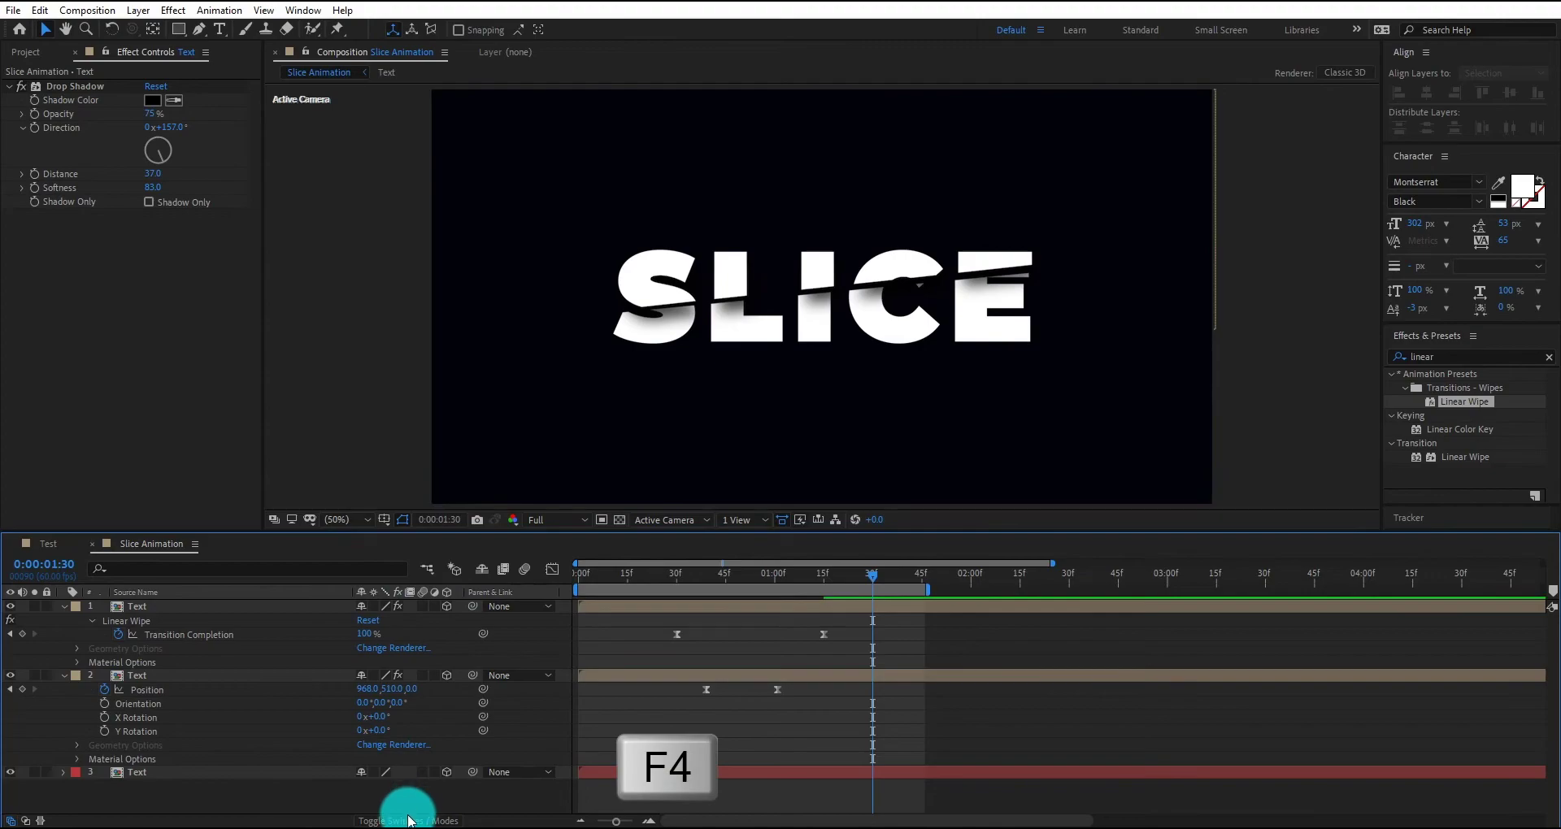
pyautogui.click(414, 821)
pyautogui.click(414, 822)
pyautogui.click(414, 822)
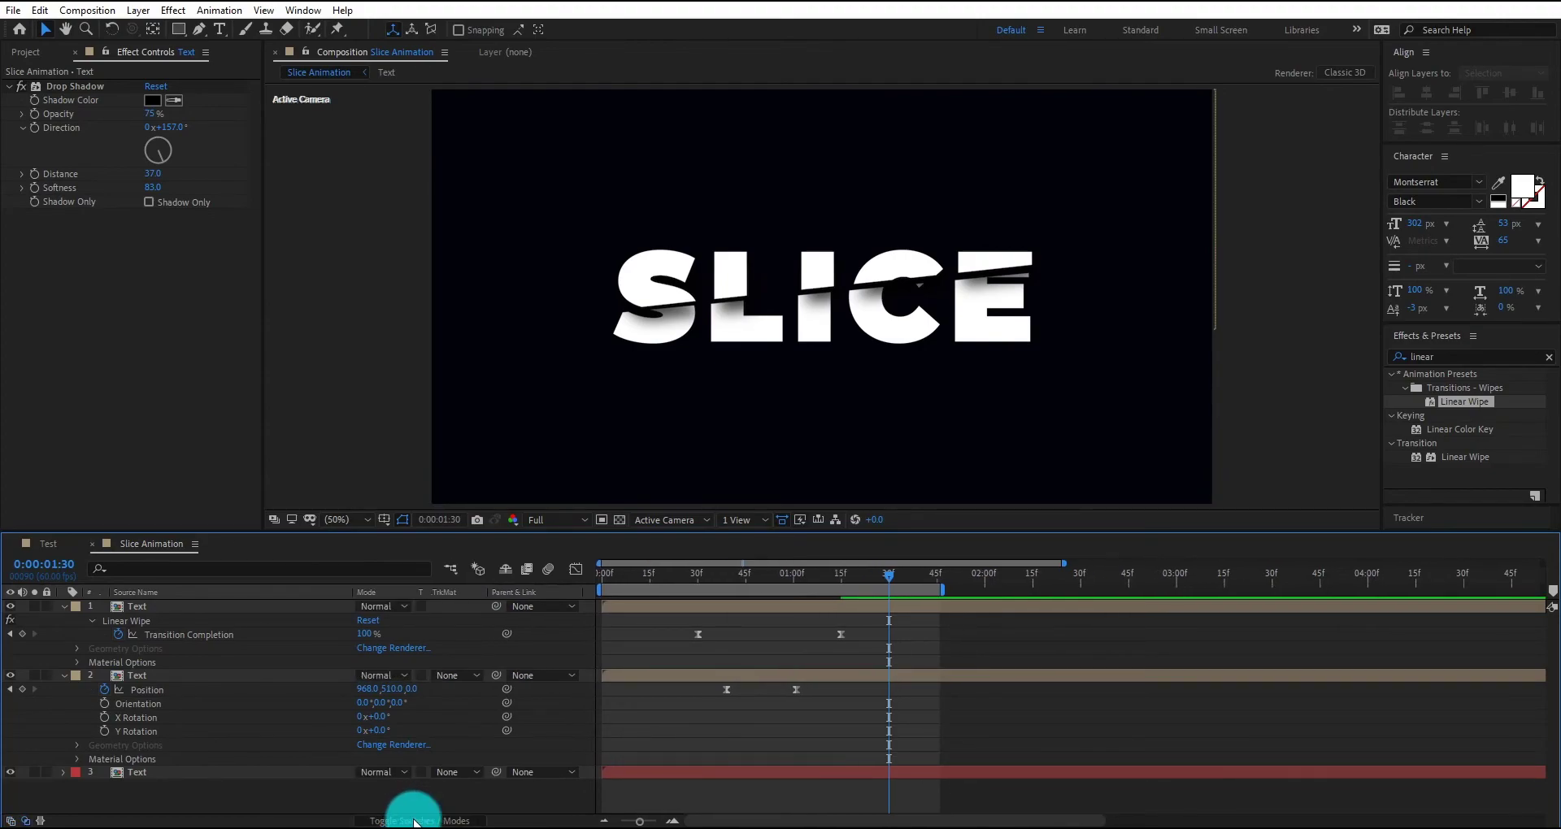
pyautogui.click(413, 822)
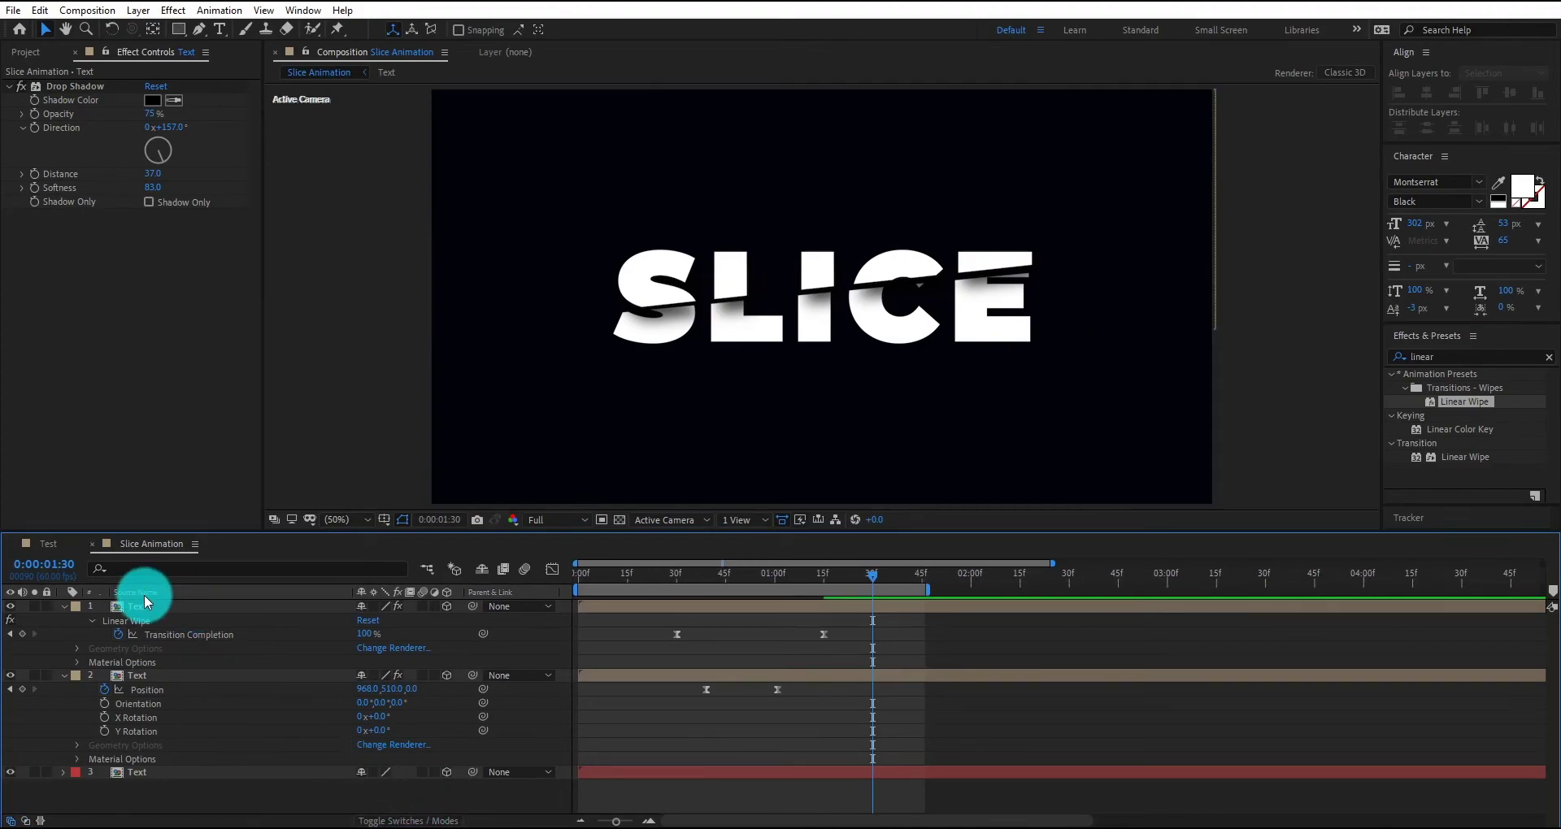
# Collapse the expanded Text layers' properties and add a Two-Node Camera with the 50mm preset to the composition.
pyautogui.click(65, 607)
pyautogui.click(64, 621)
pyautogui.rightClick(196, 668)
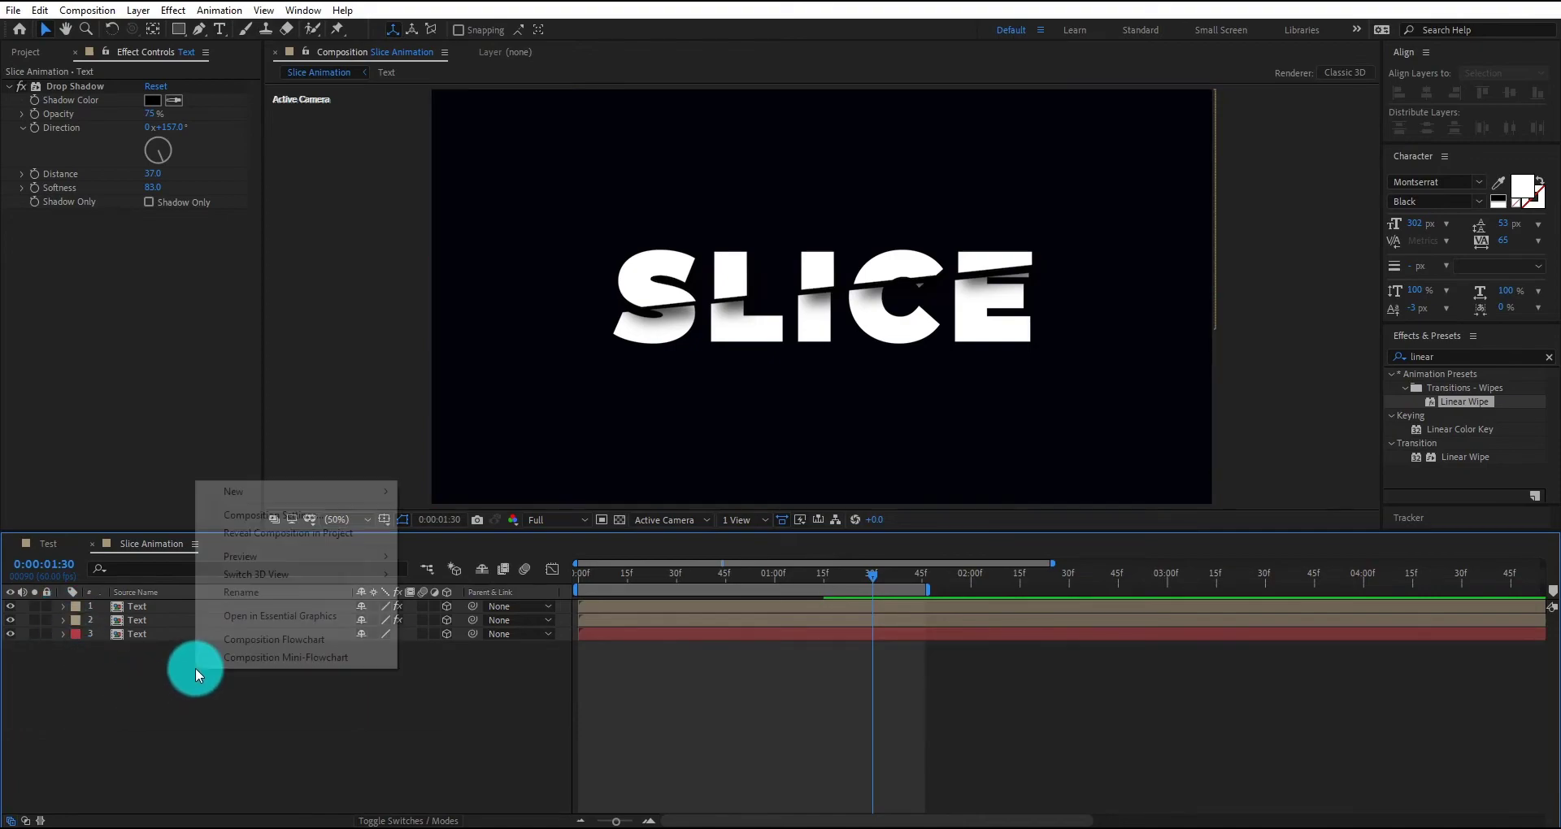
pyautogui.moveTo(279, 491)
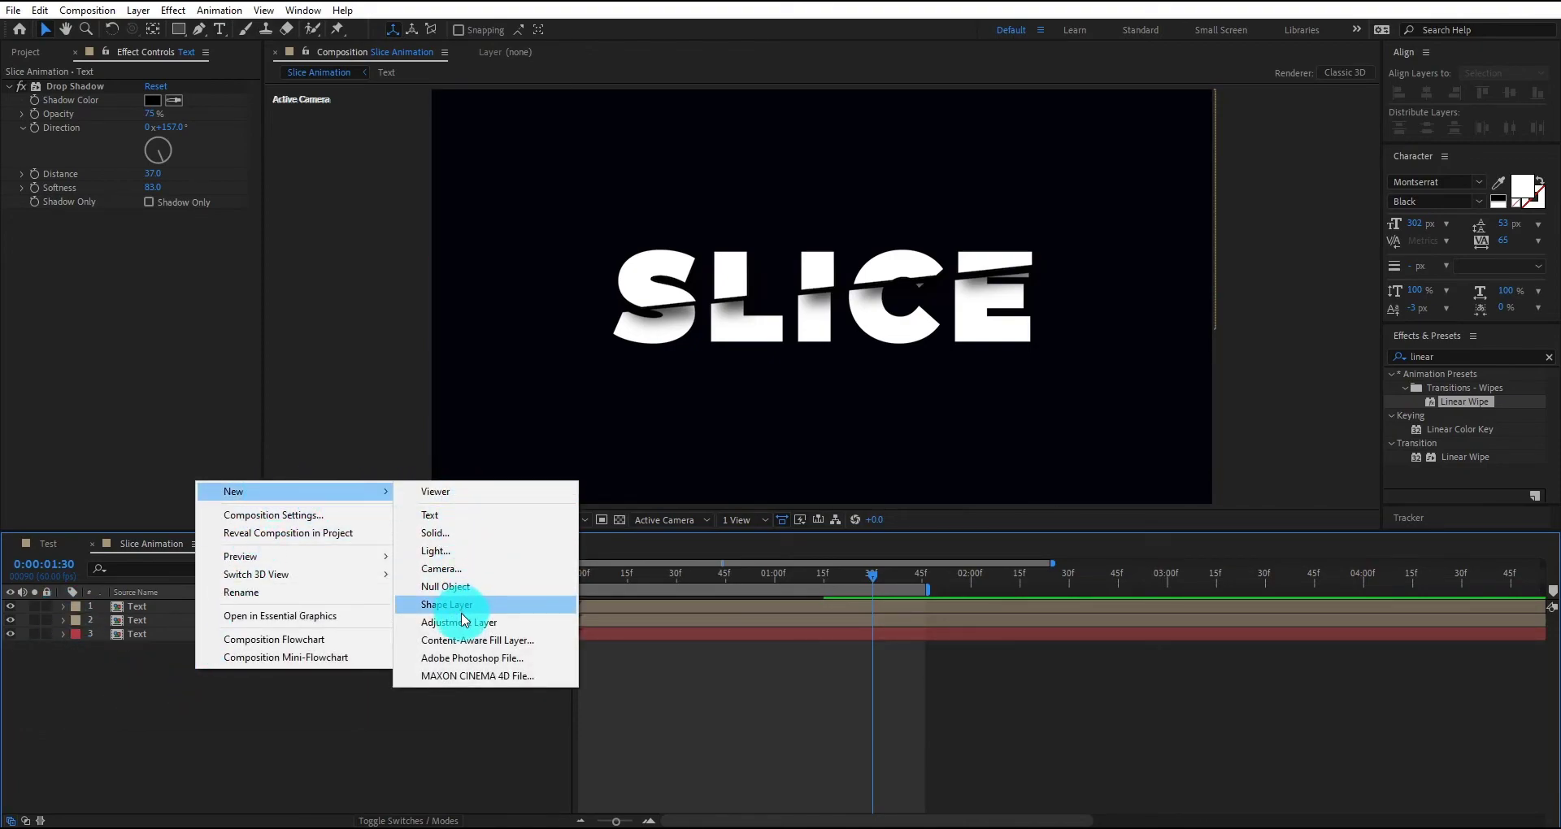
pyautogui.click(478, 568)
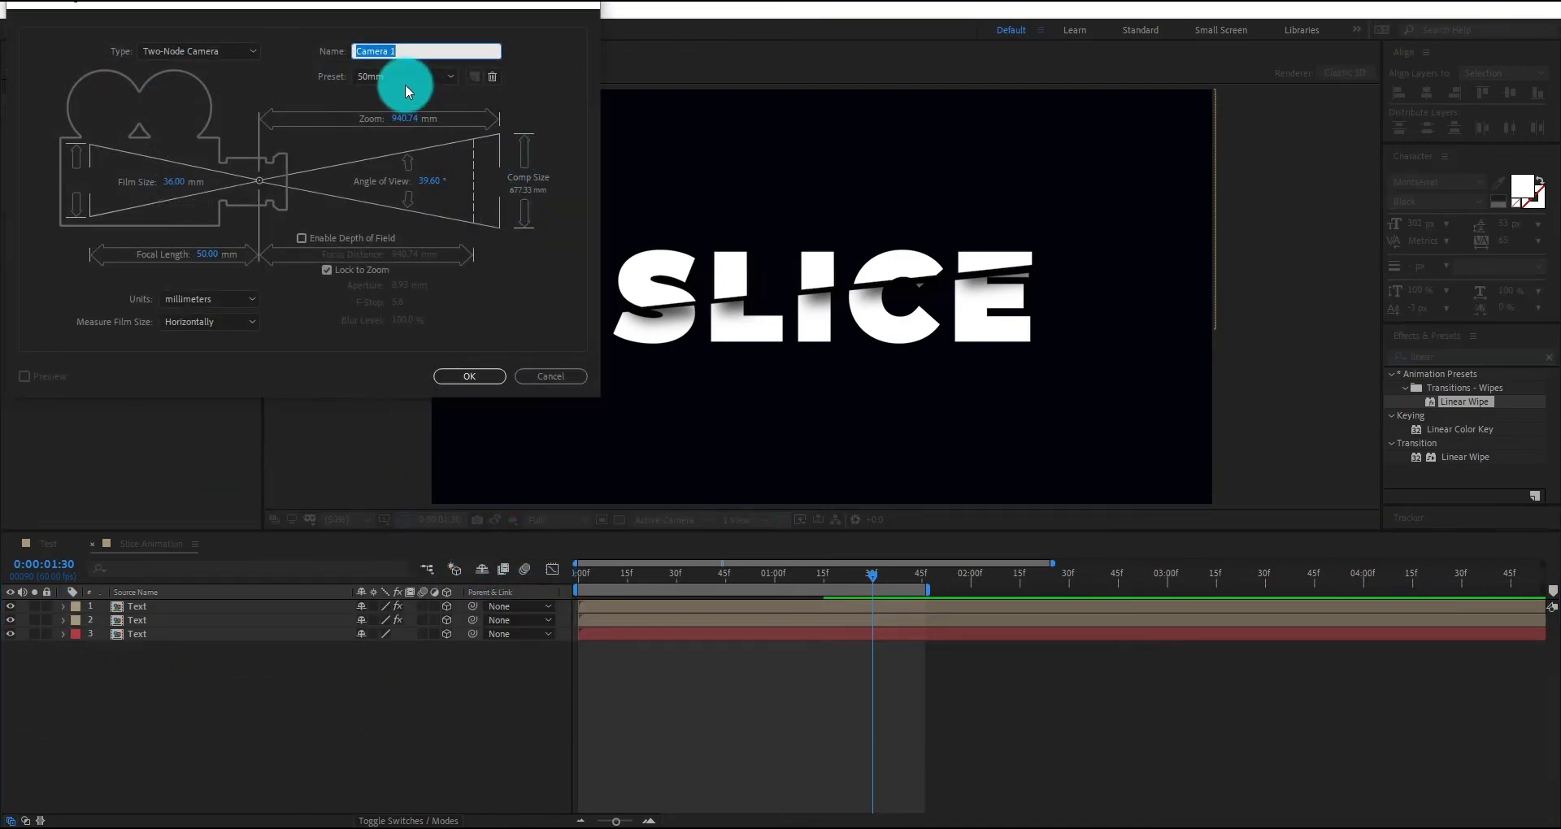
pyautogui.click(462, 377)
# Set a Position keyframe for the camera at 0:00:00:47.
pyautogui.click(731, 574)
pyautogui.press('p')
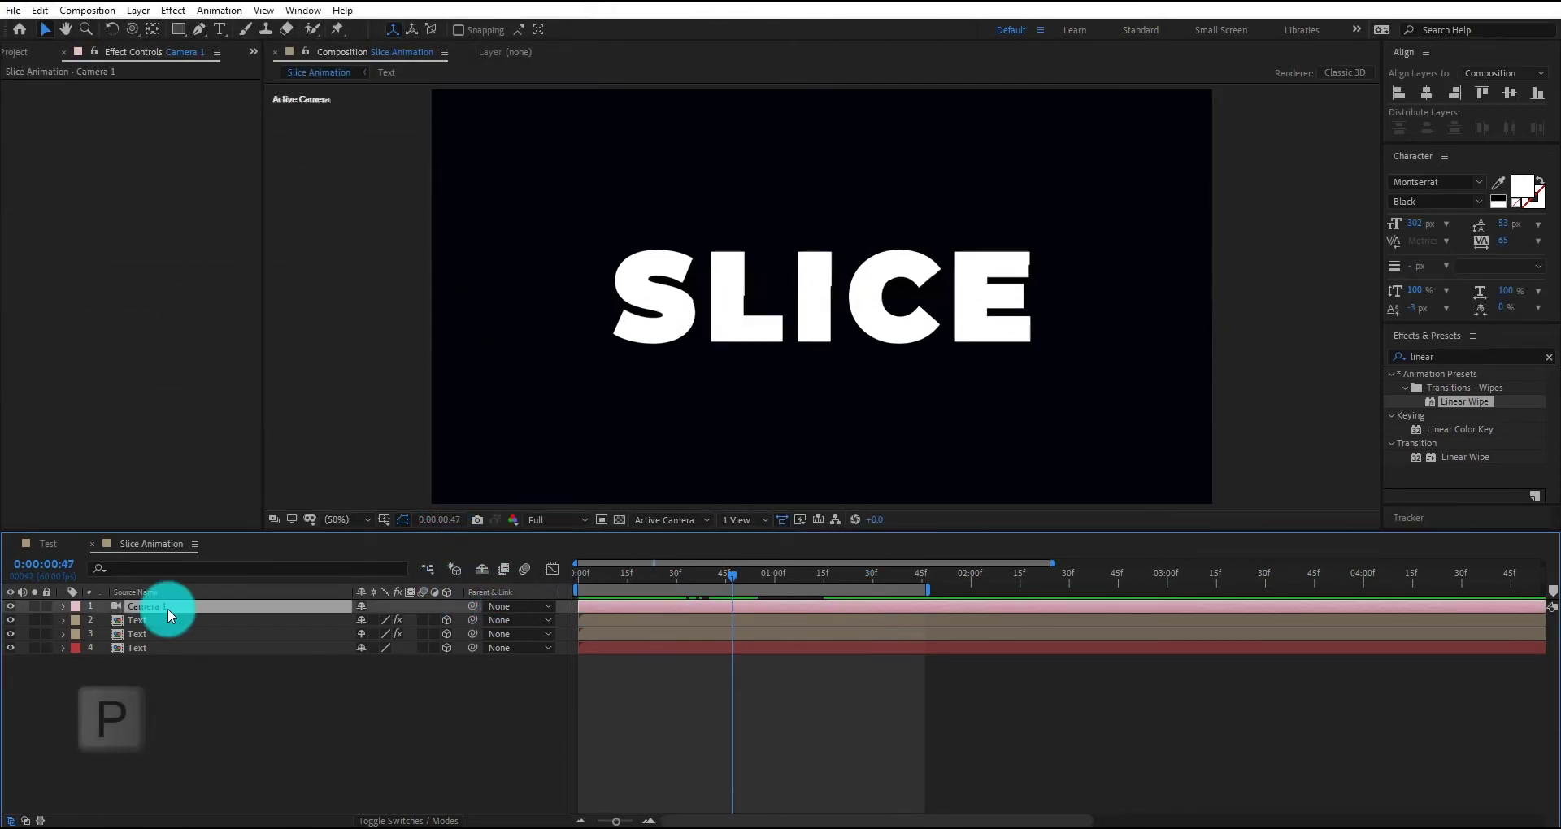
pyautogui.click(103, 620)
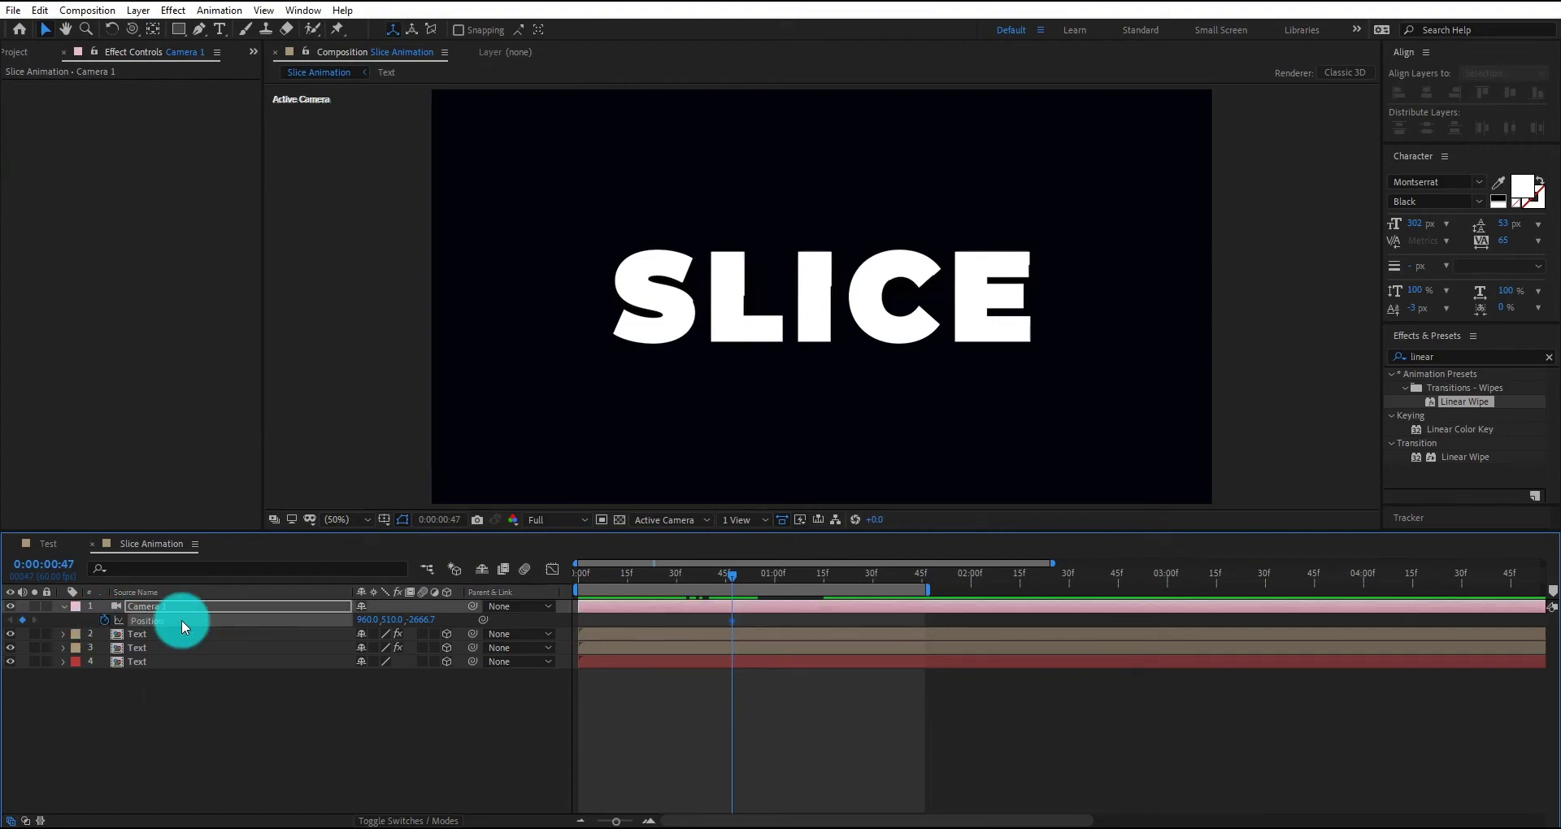
# At 0:00:00:18, move the camera closer to the text, to a Z Position of about -2066.7.
pyautogui.click(714, 581)
pyautogui.moveTo(674, 580); pyautogui.dragTo(634, 591)
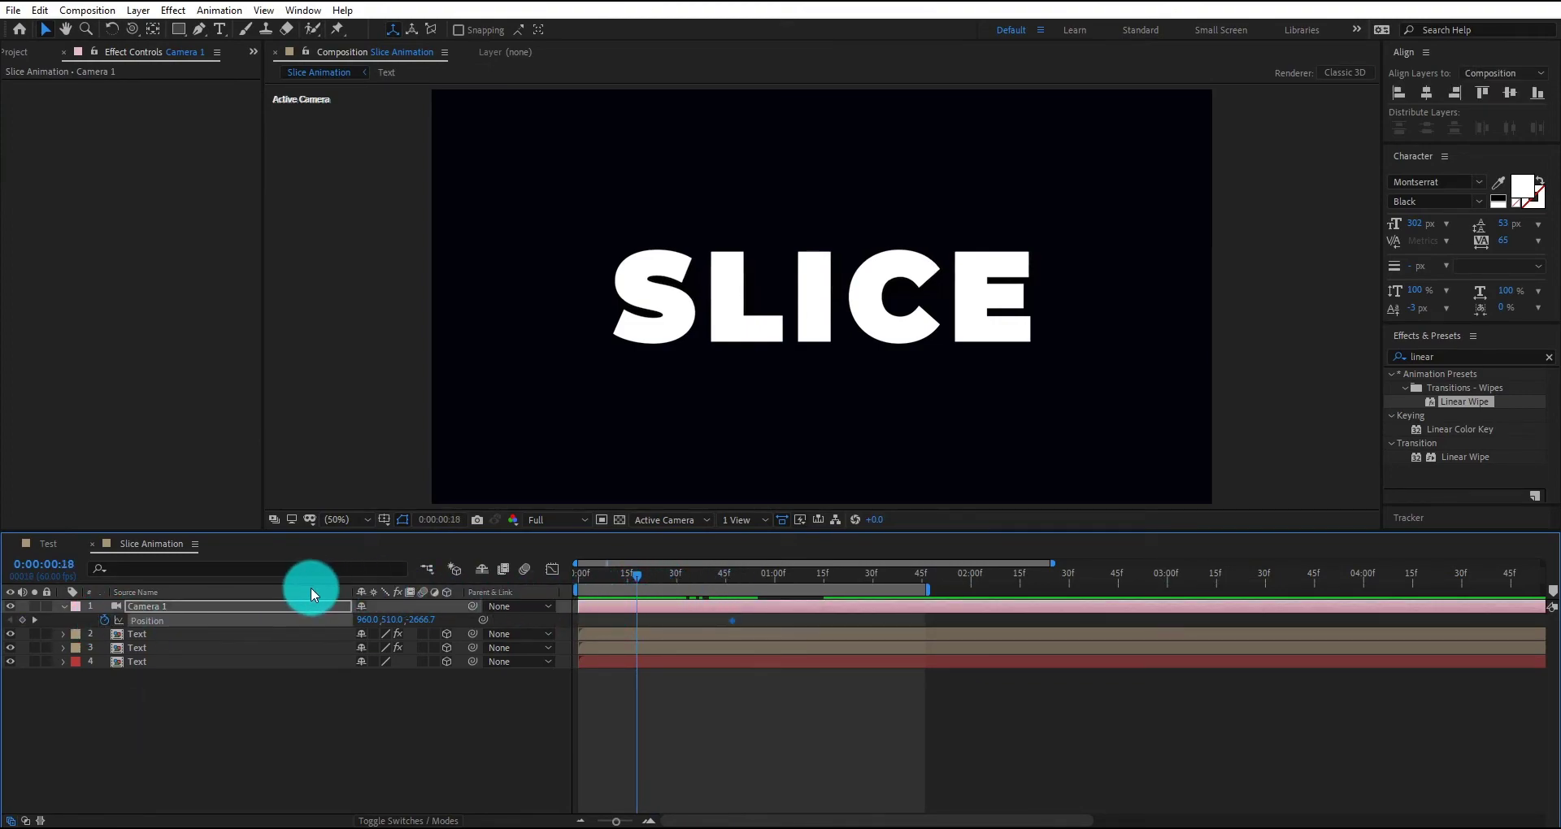
pyautogui.press('c')
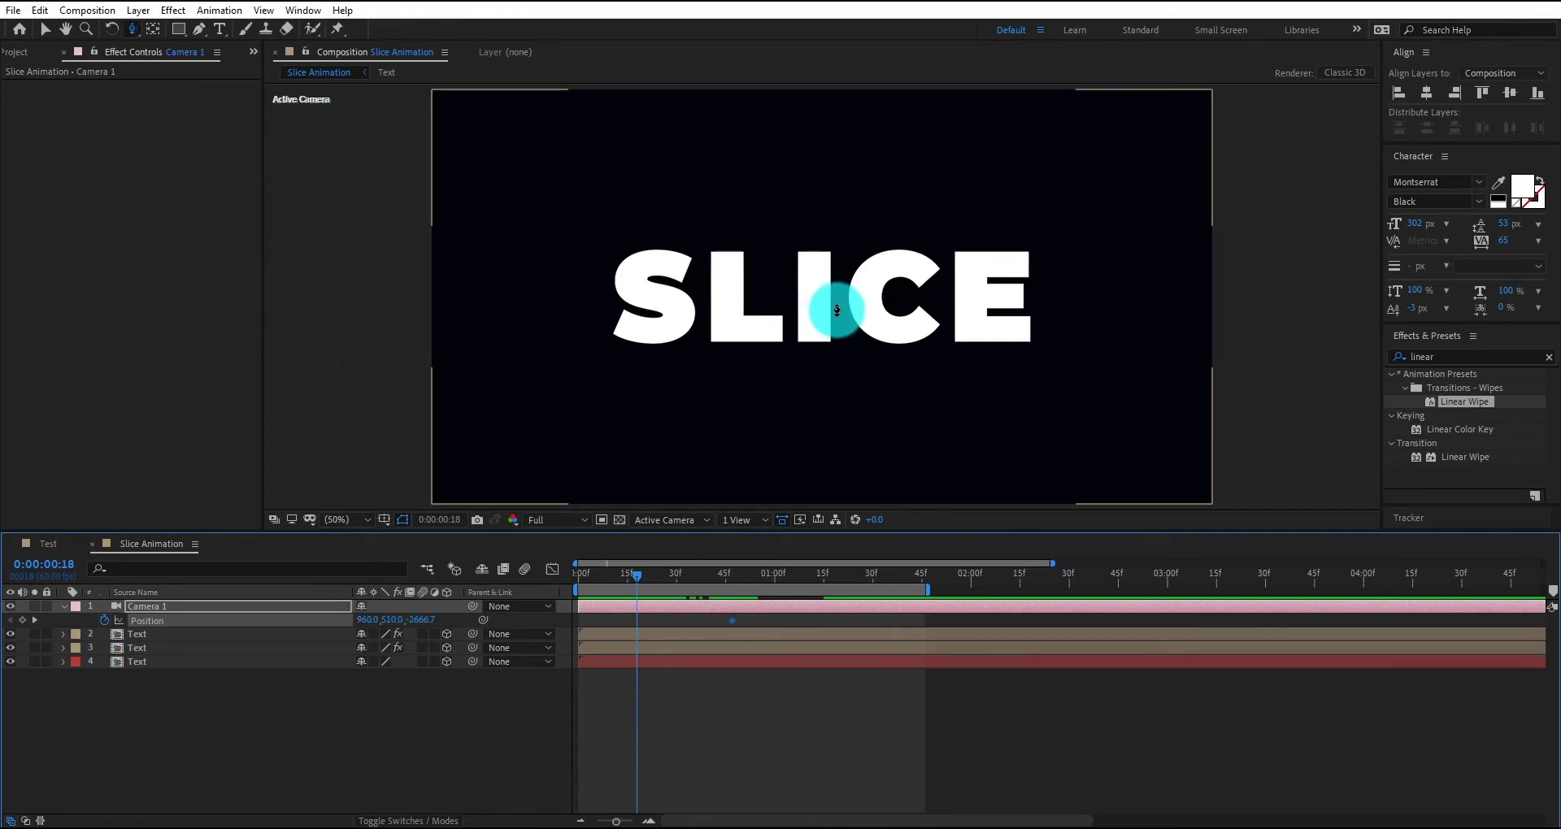
pyautogui.moveTo(829, 309); pyautogui.dragTo(842, 196)
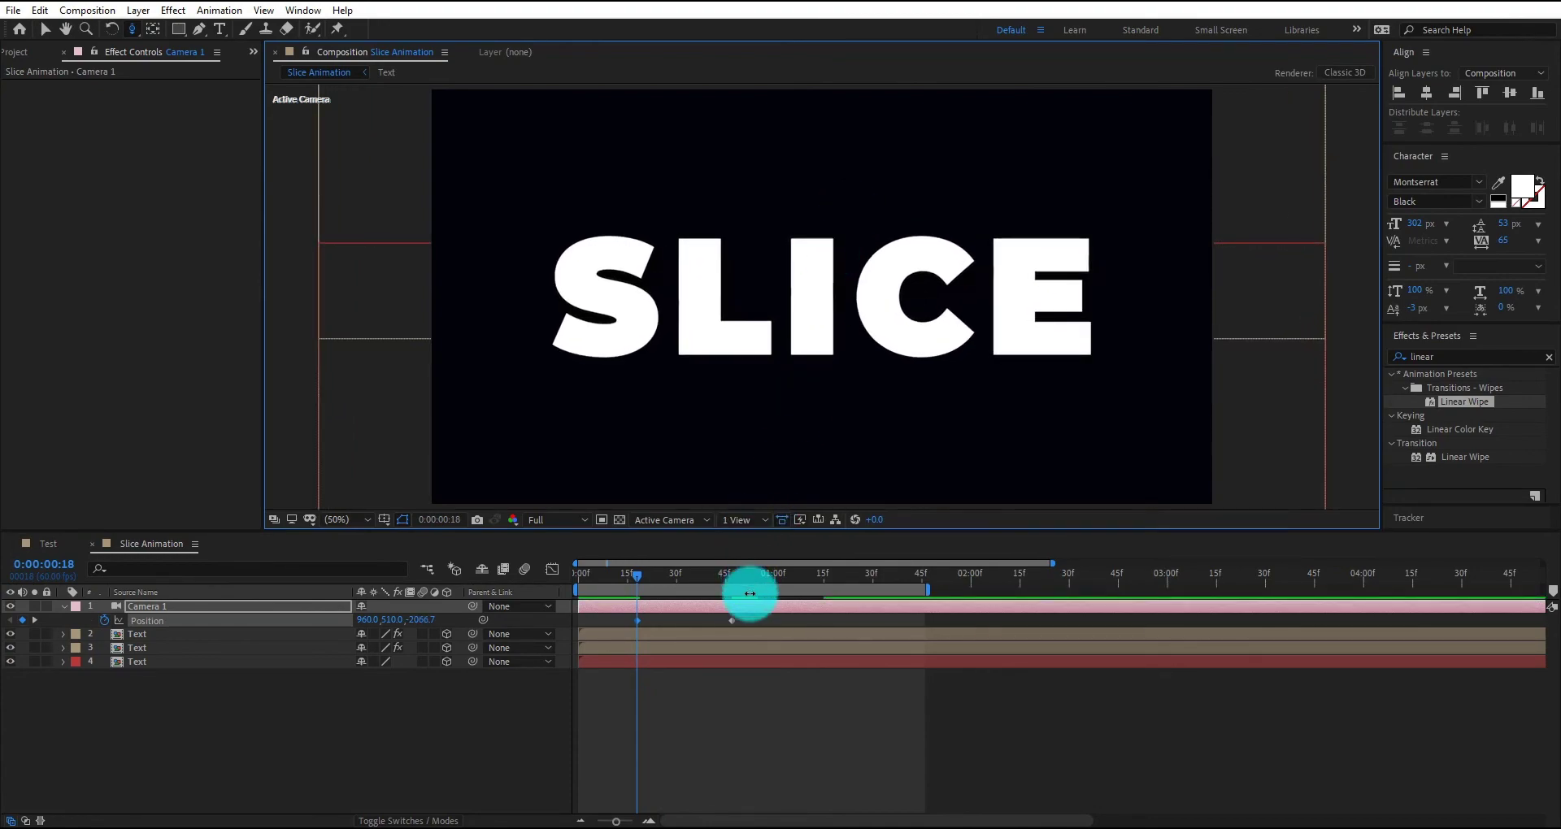
# Apply Easy Ease to both of the camera's Position keyframes.
pyautogui.moveTo(636, 574); pyautogui.dragTo(751, 576)
pyautogui.click(651, 618)
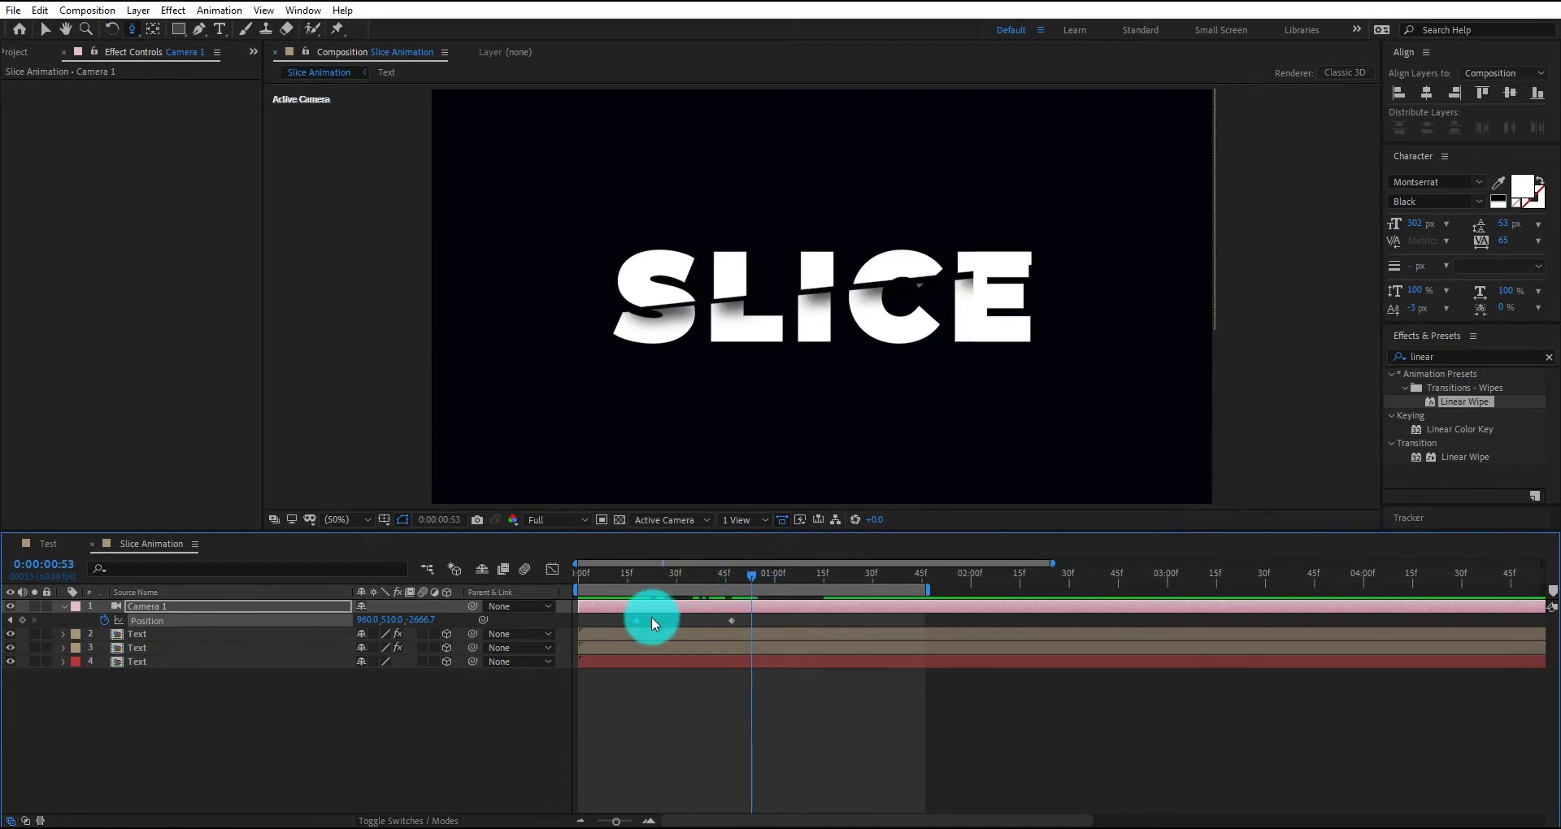
pyautogui.rightClick(734, 619)
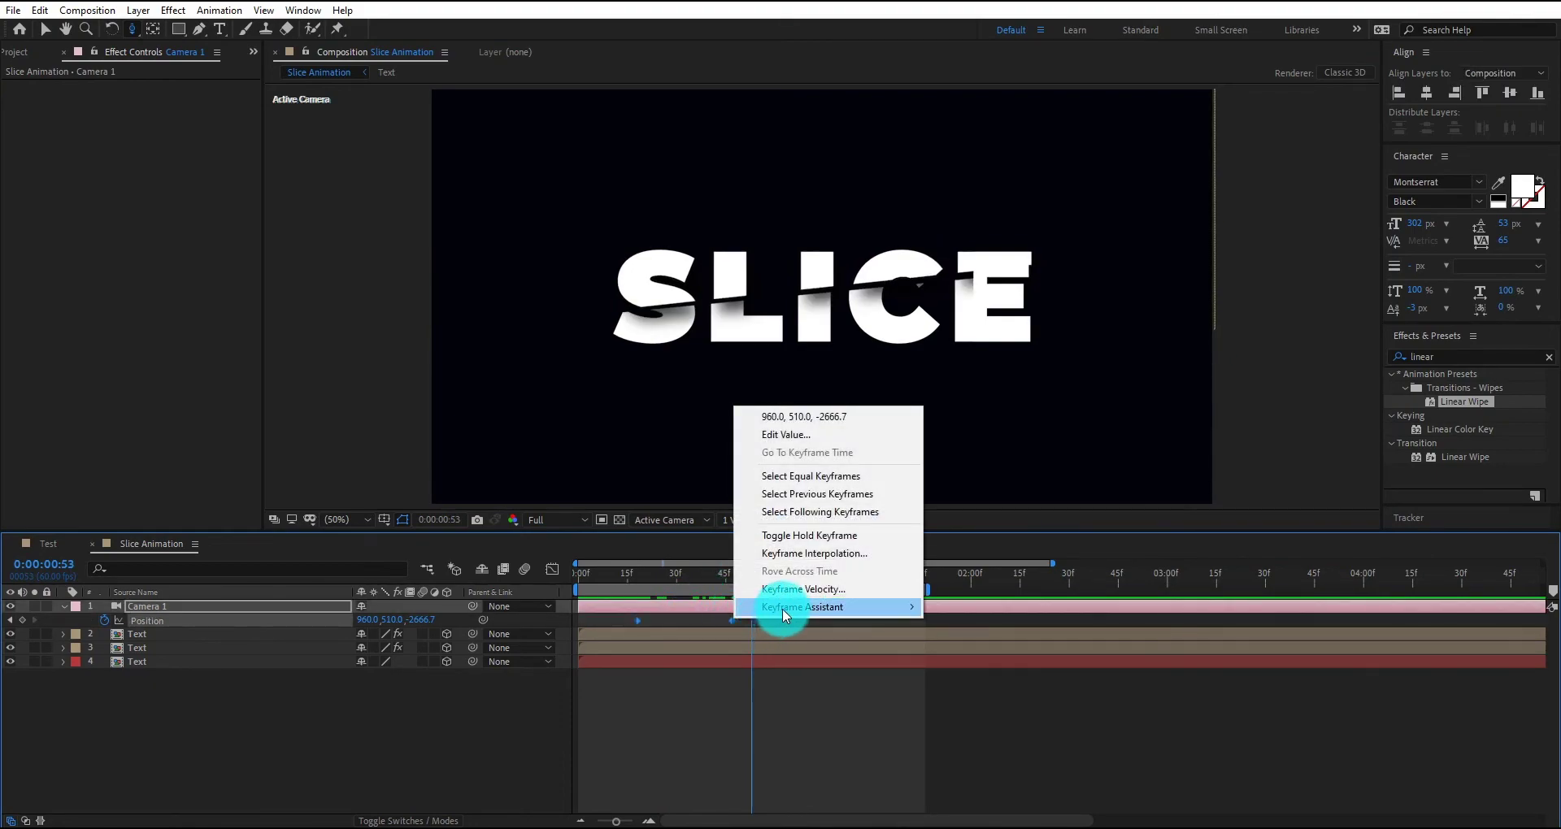
pyautogui.moveTo(782, 608)
pyautogui.click(984, 672)
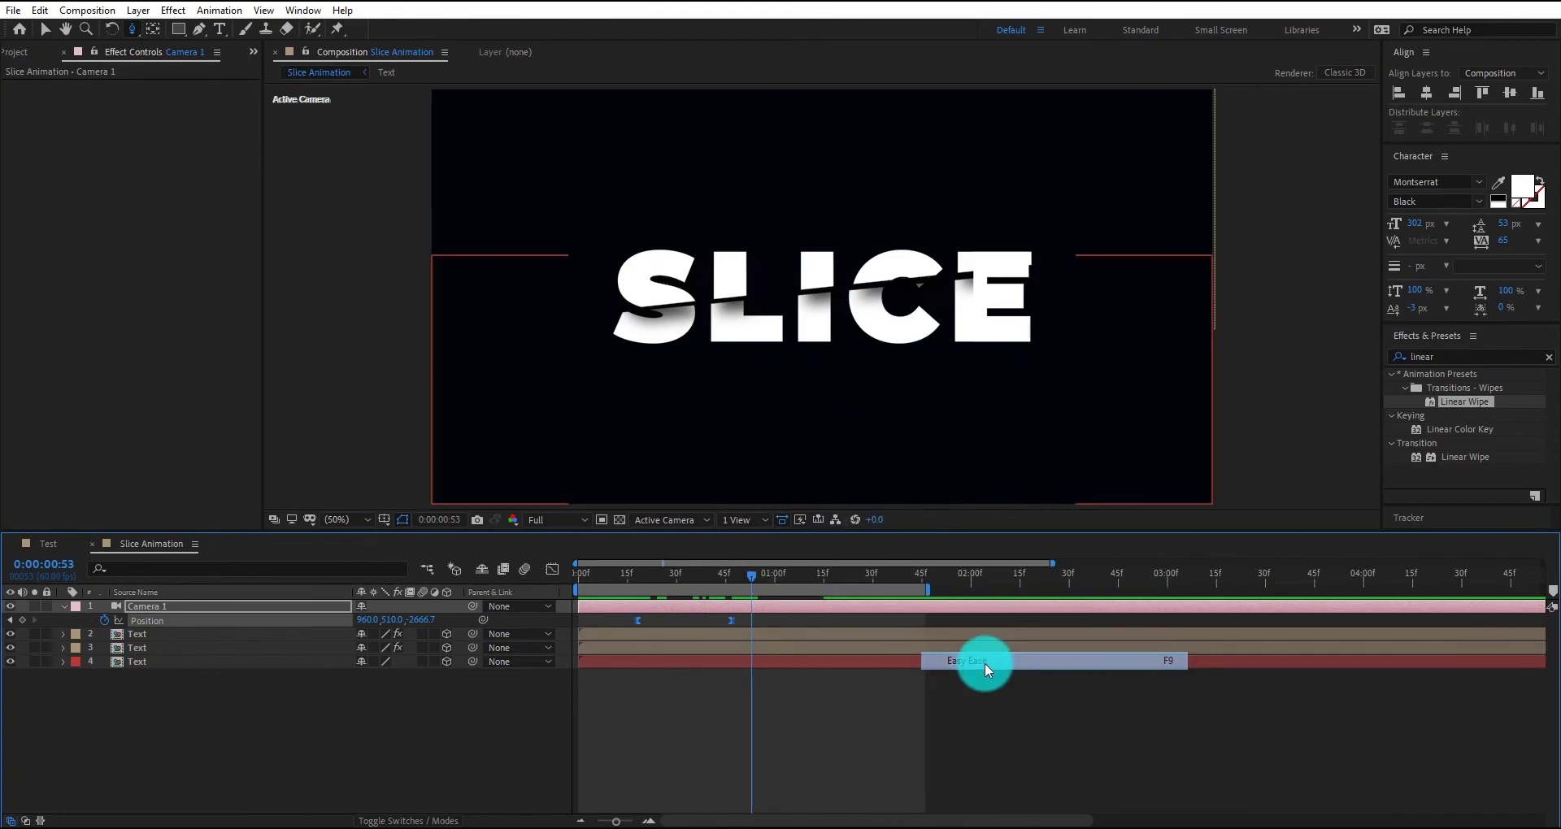
# Lengthen the ease influence of both camera Position keyframes into a sharp central speed peak, and return to the layer bars.
pyautogui.click(553, 570)
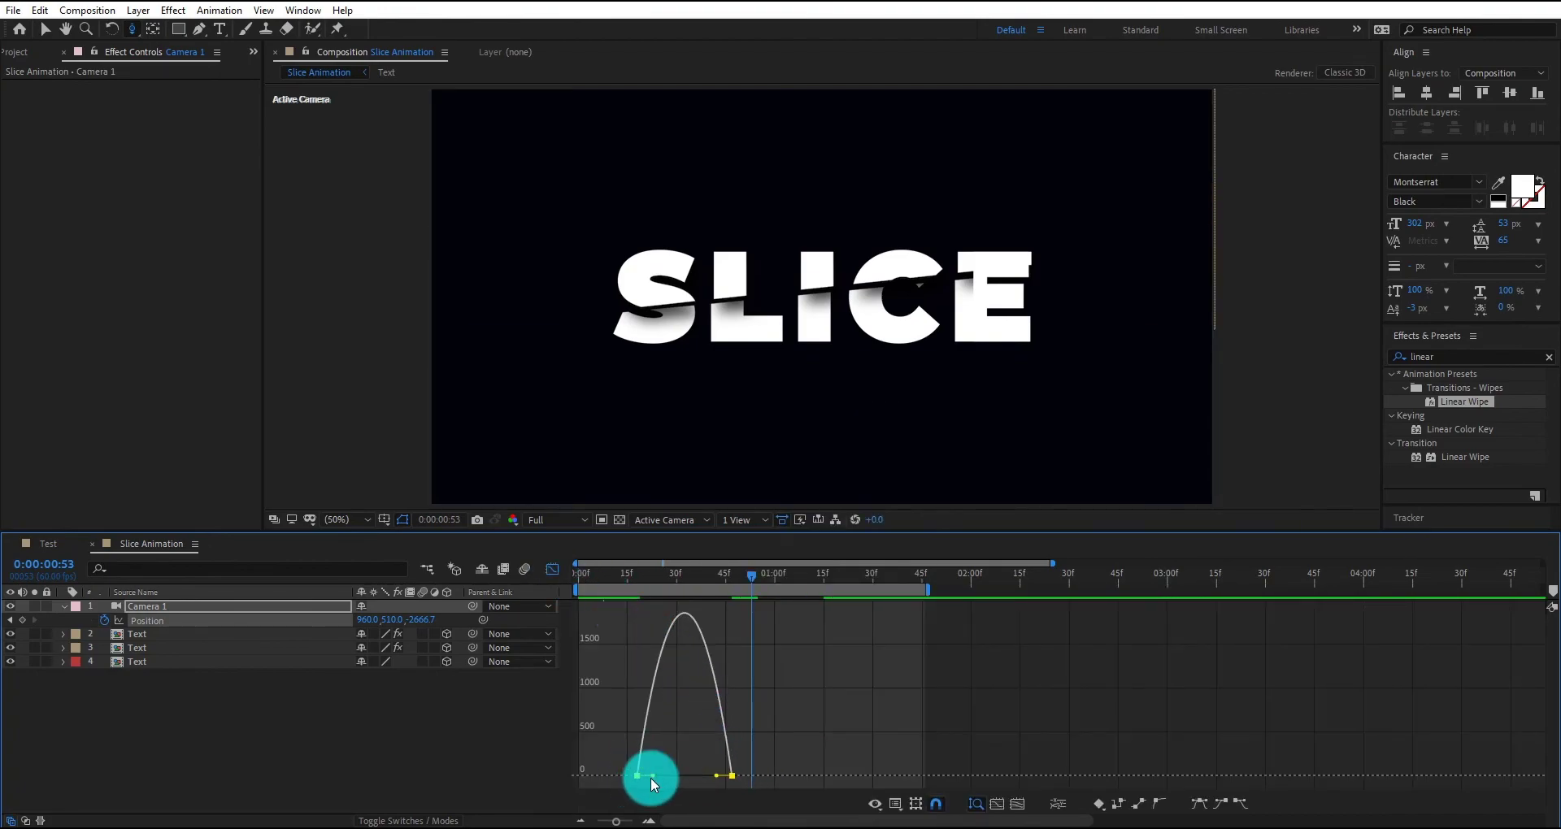
pyautogui.moveTo(654, 776); pyautogui.dragTo(668, 776)
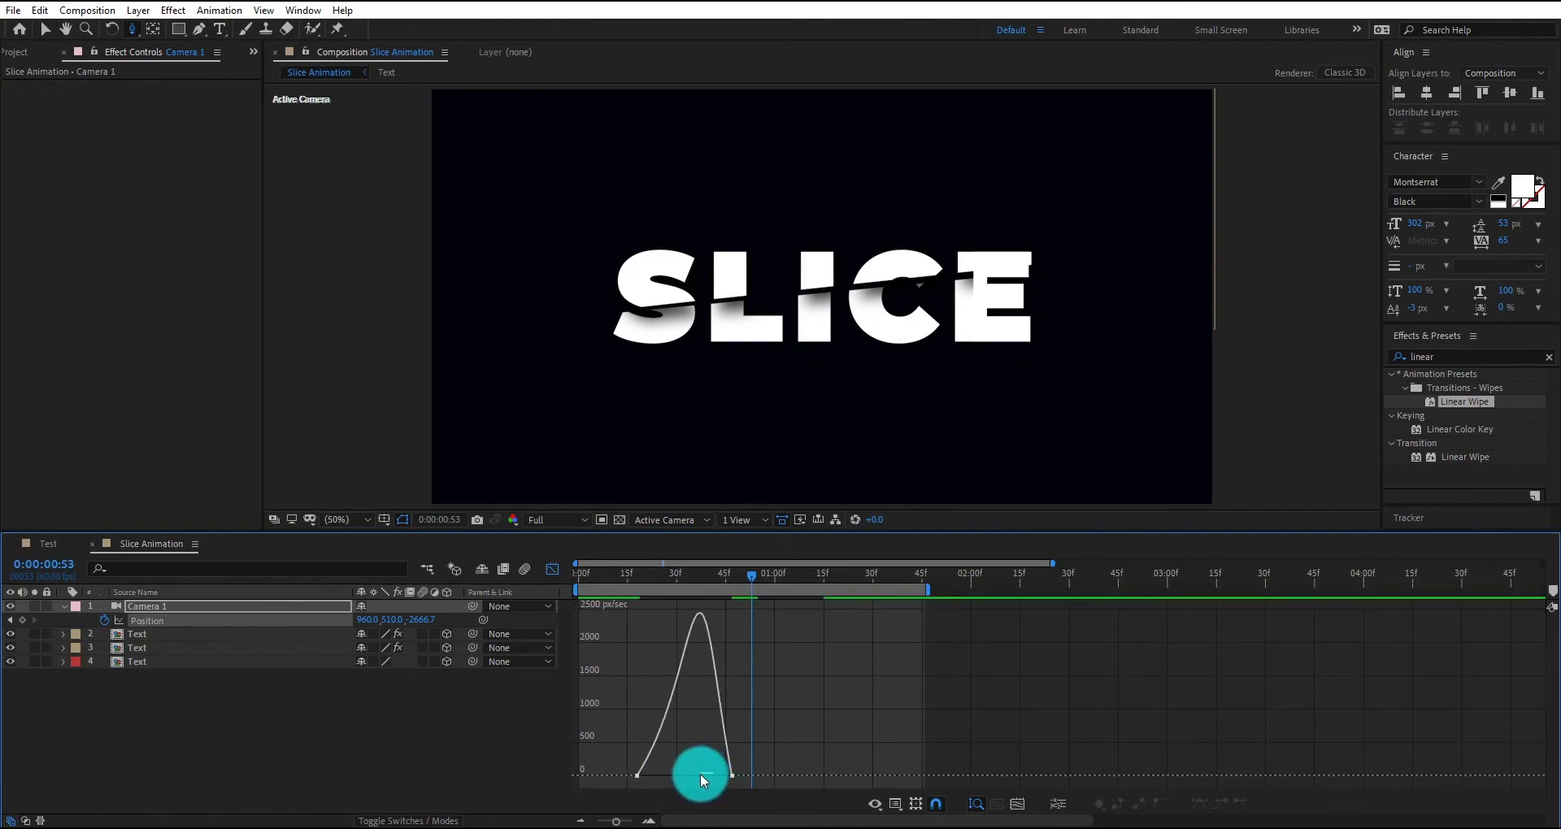
pyautogui.click(731, 775)
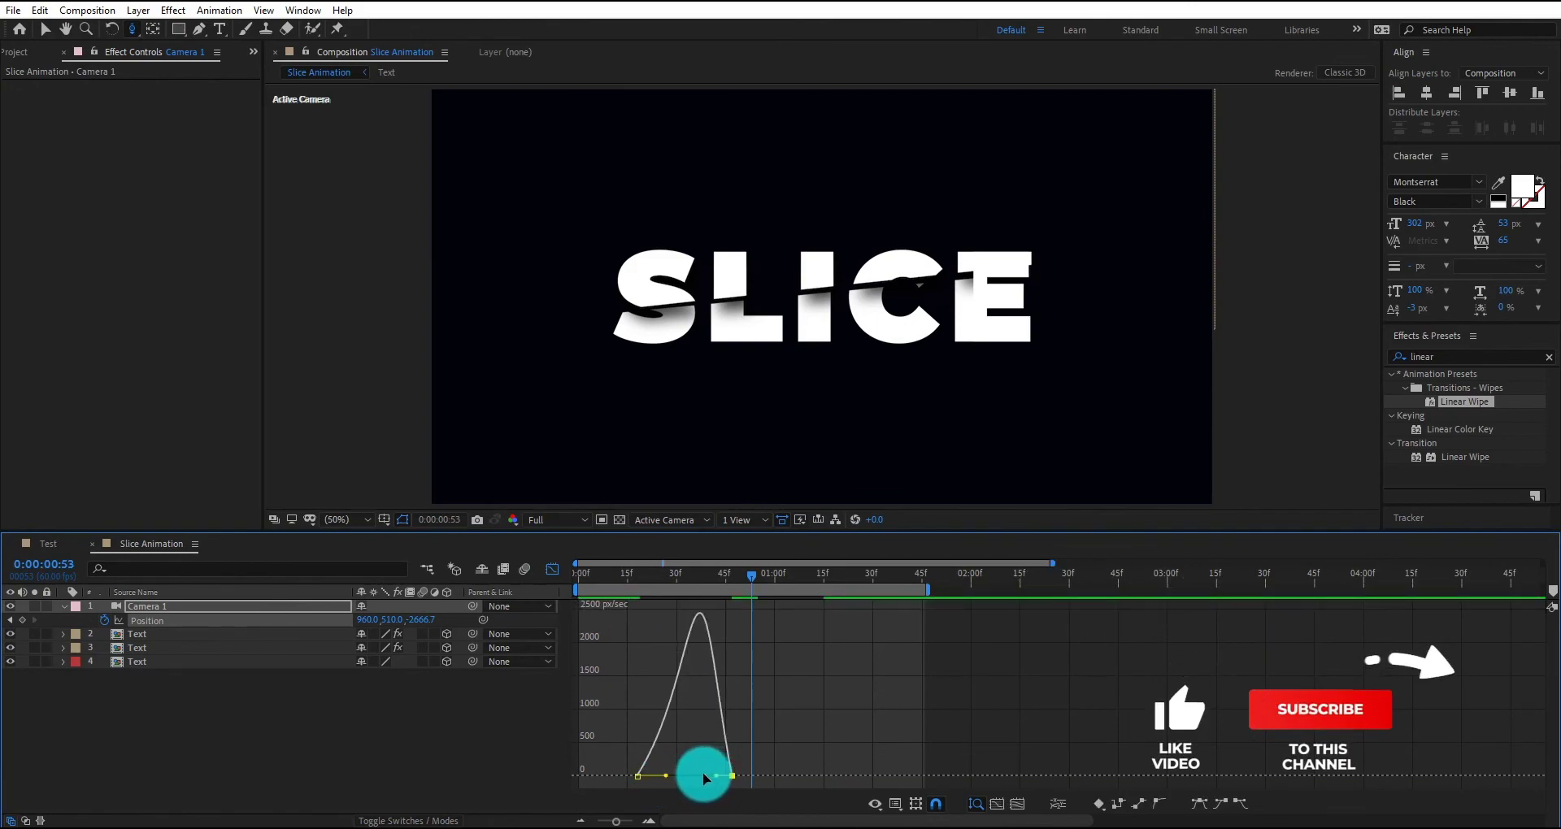
pyautogui.moveTo(702, 772); pyautogui.dragTo(696, 776)
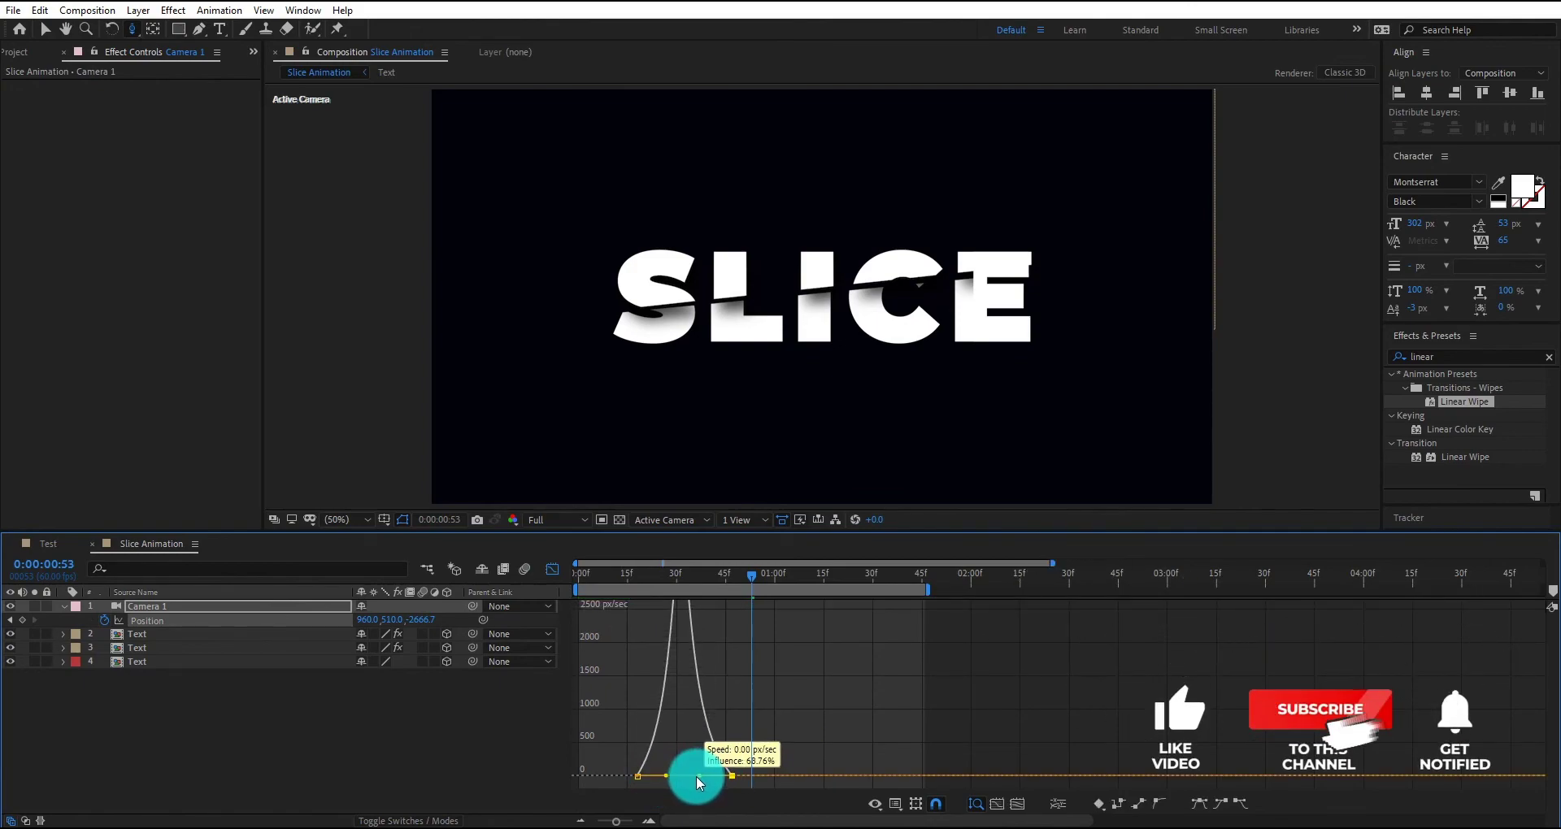
pyautogui.click(556, 563)
# Start the work area at 0:00:00:07, keeping its existing end, and preview the camera move.
pyautogui.moveTo(690, 578); pyautogui.dragTo(603, 588)
pyautogui.press('n')
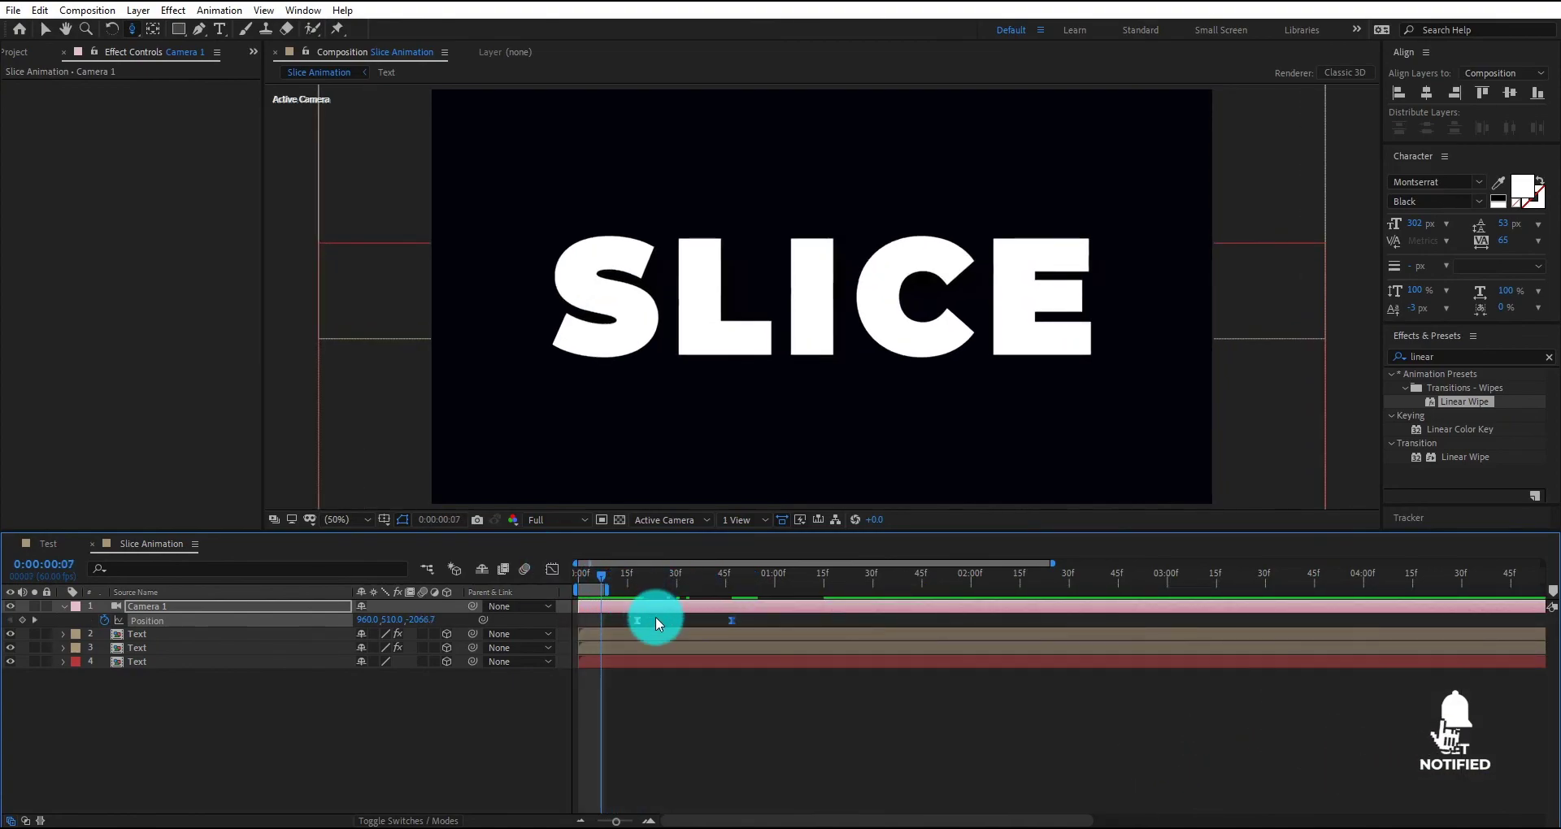
pyautogui.hotkey('ctrl', 'z')
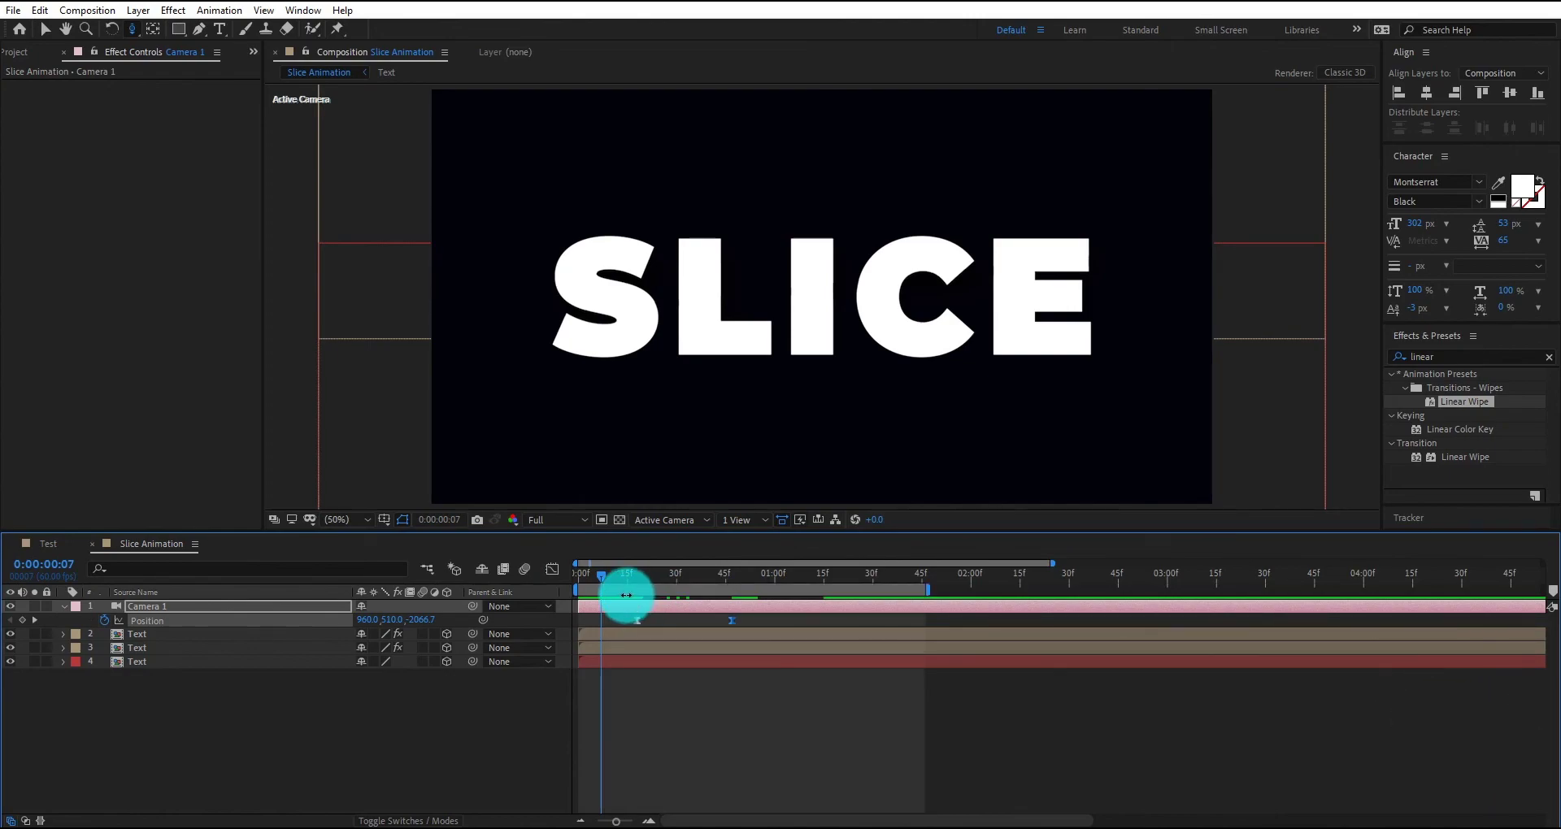
pyautogui.press('b')
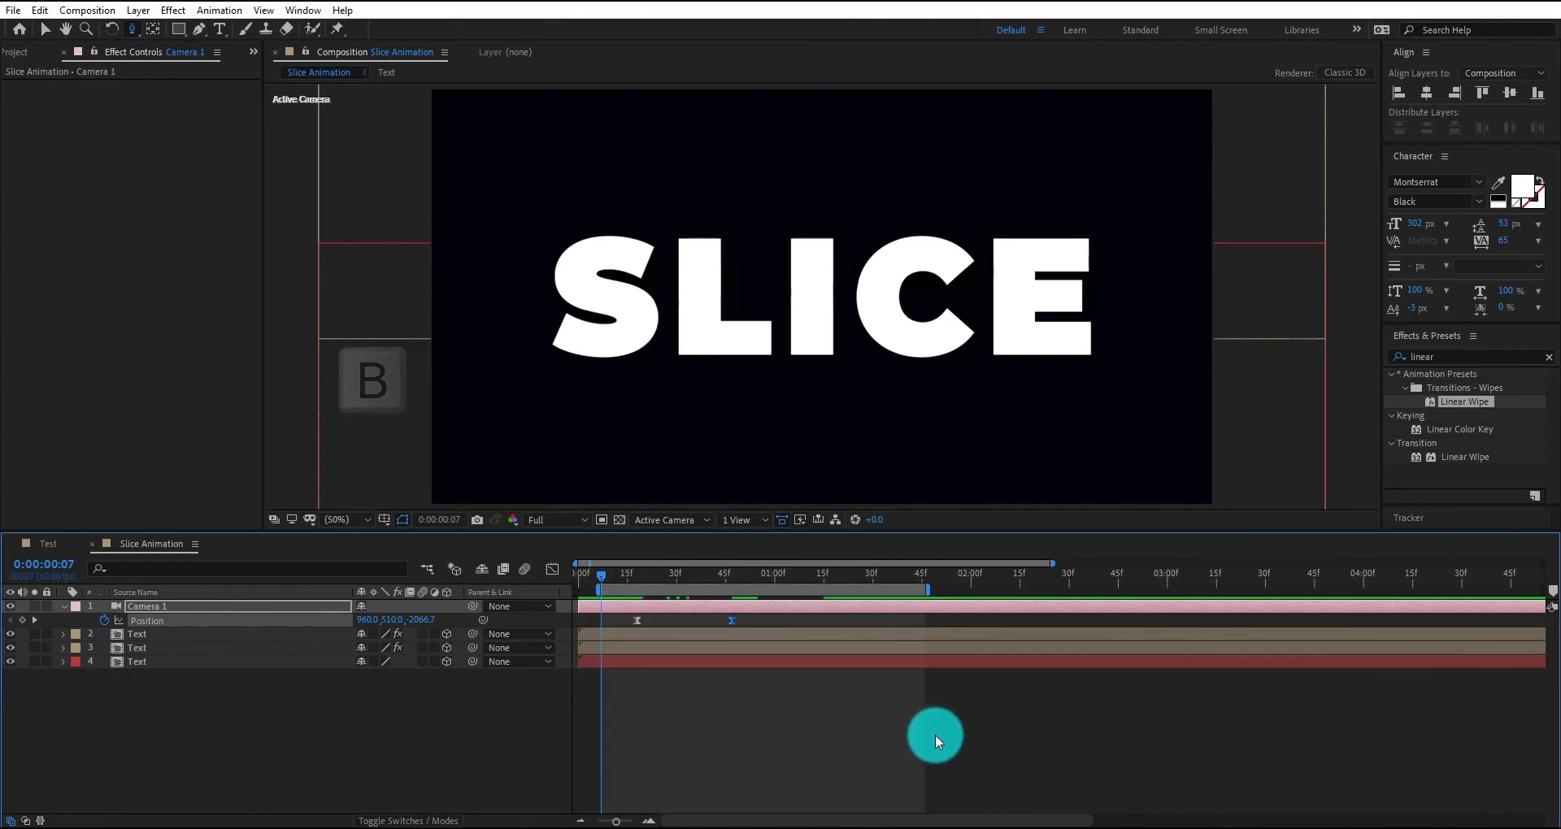
pyautogui.click(1000, 740)
pyautogui.press('space')
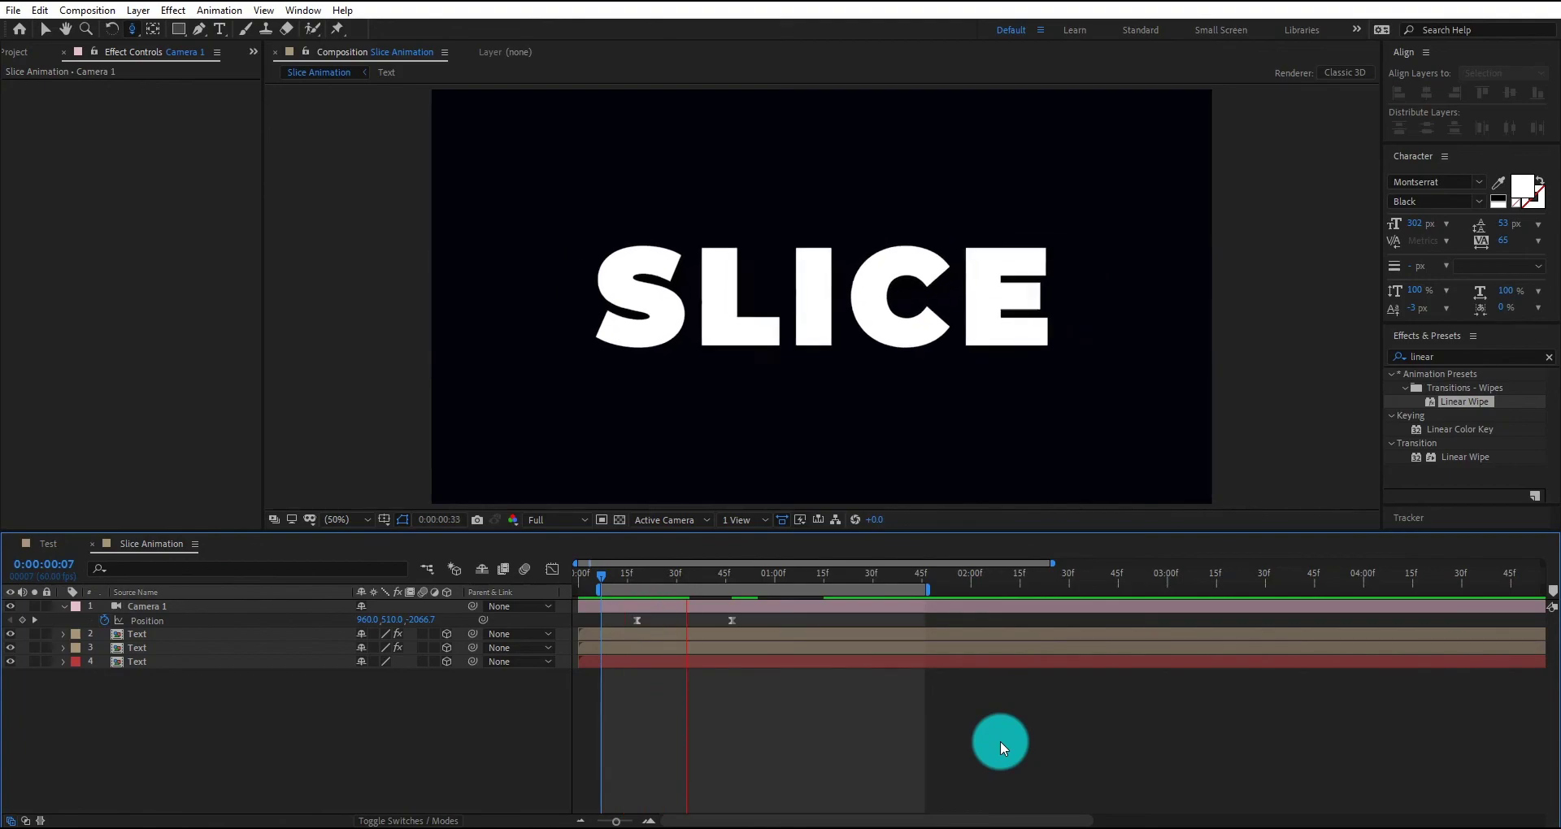